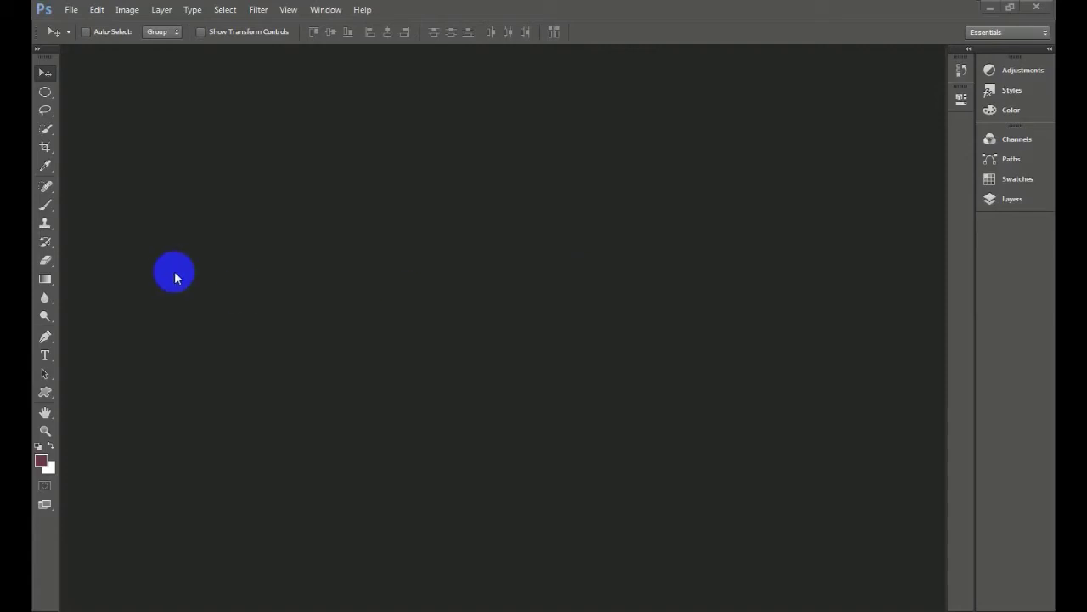
# Create a new white 1142 × 279 px, 300 ppi CMYK document via File > New
pyautogui.click(73, 10)
pyautogui.click(82, 25)
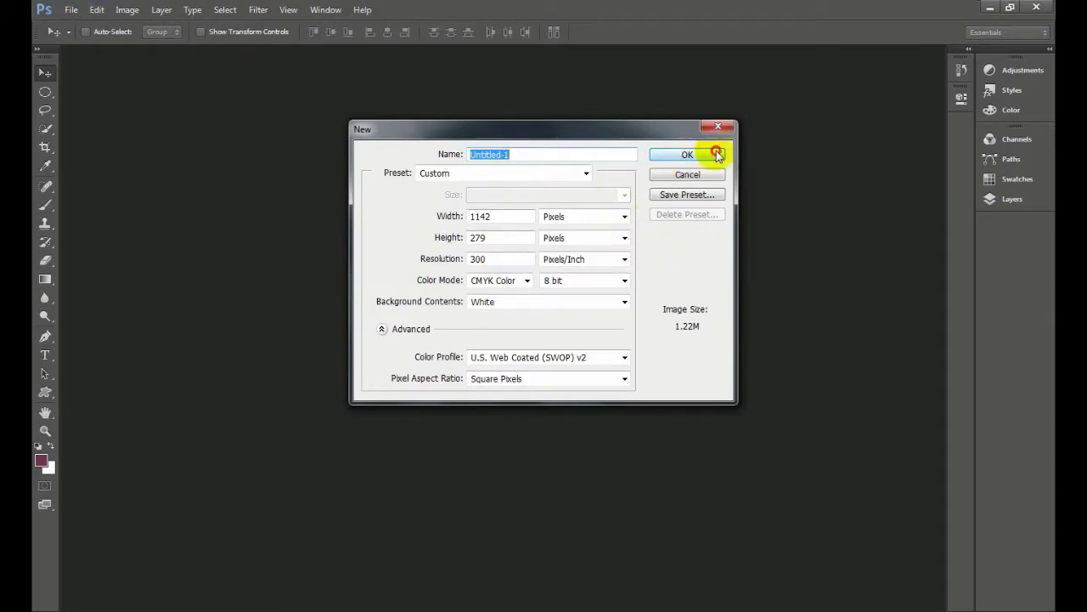
pyautogui.click(714, 155)
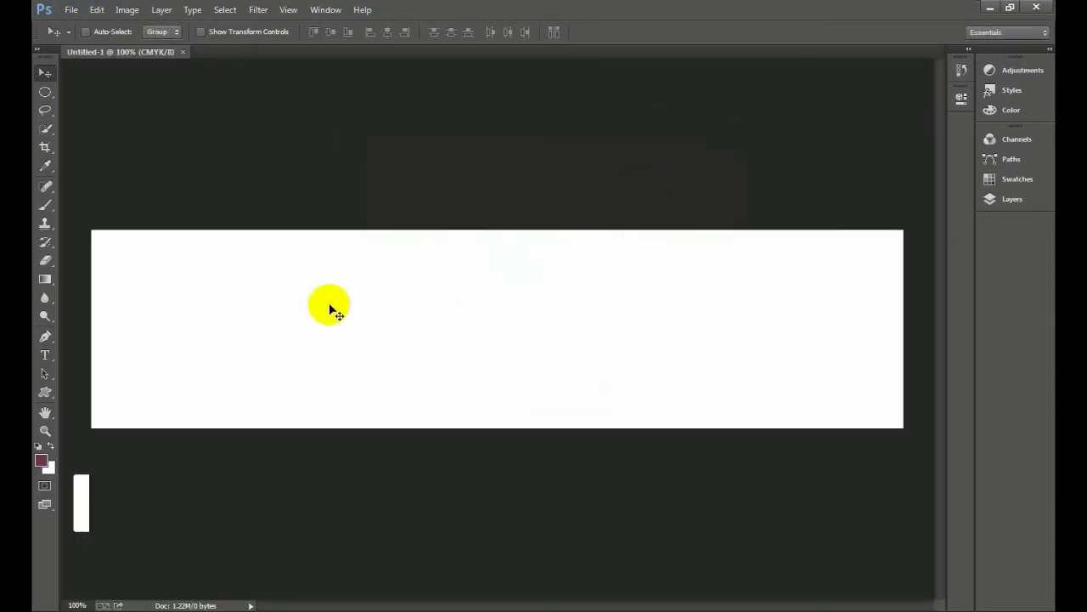
# Switch to the Custom Shape Tool and open Load Shapes from the shape picker's gear menu
pyautogui.click(45, 396)
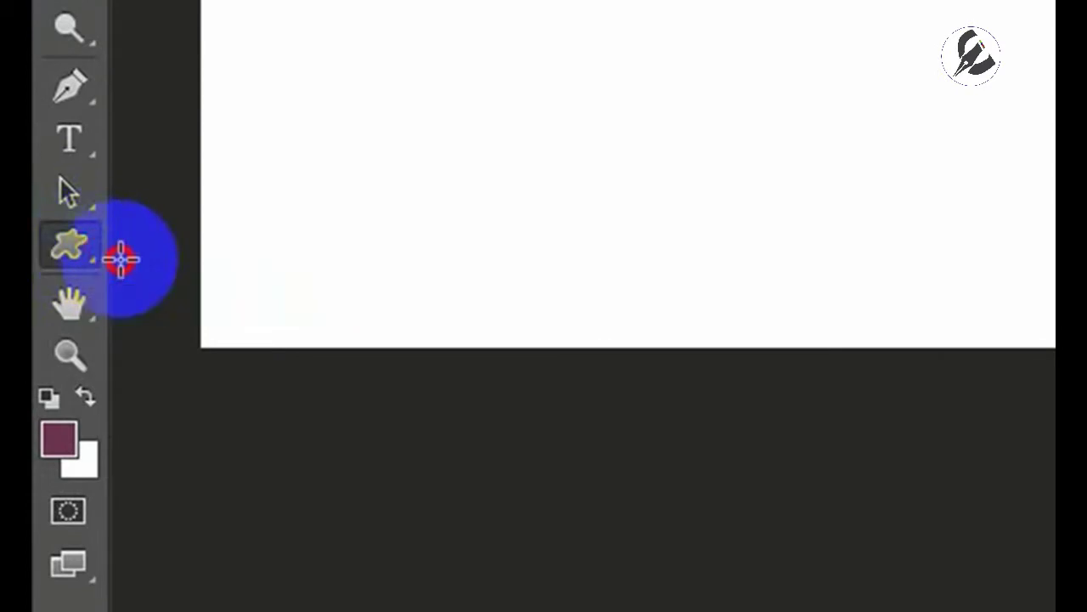
pyautogui.click(75, 249)
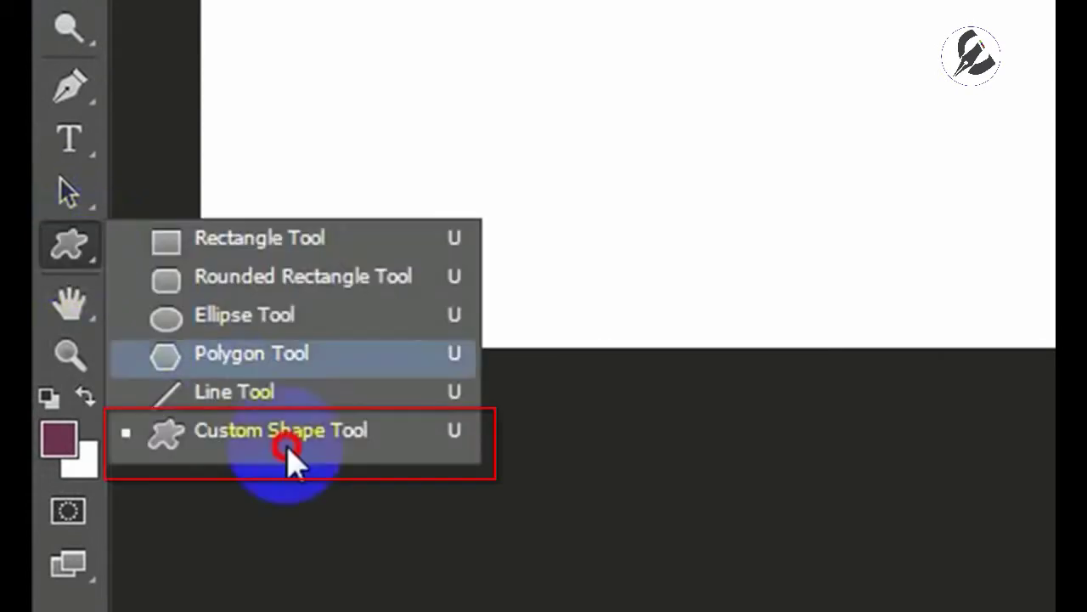
pyautogui.click(289, 437)
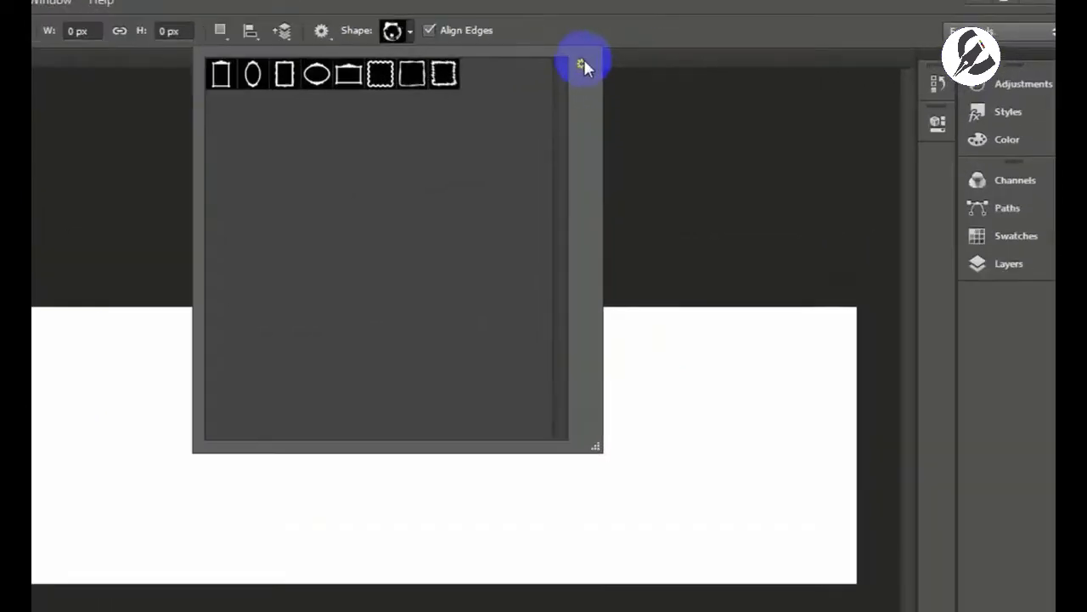
pyautogui.click(707, 56)
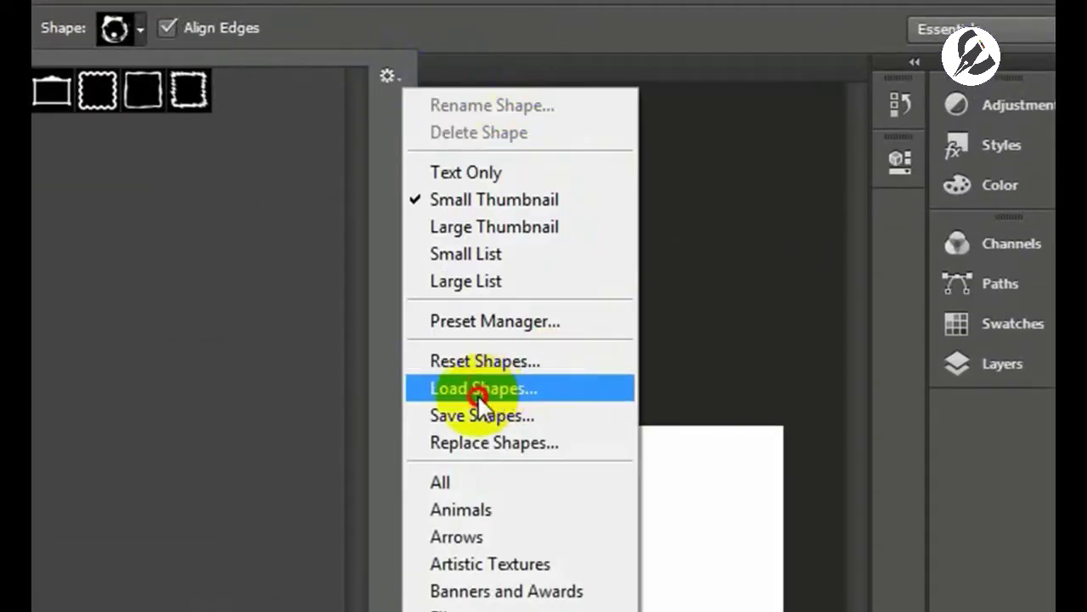
pyautogui.click(490, 393)
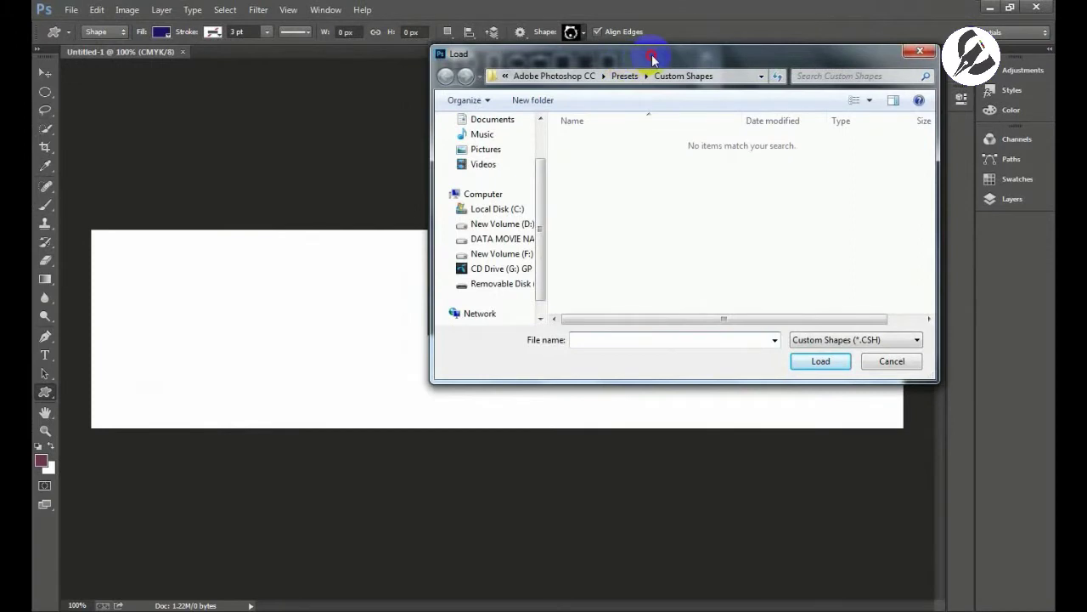
pyautogui.moveTo(653, 58); pyautogui.dragTo(676, 27)
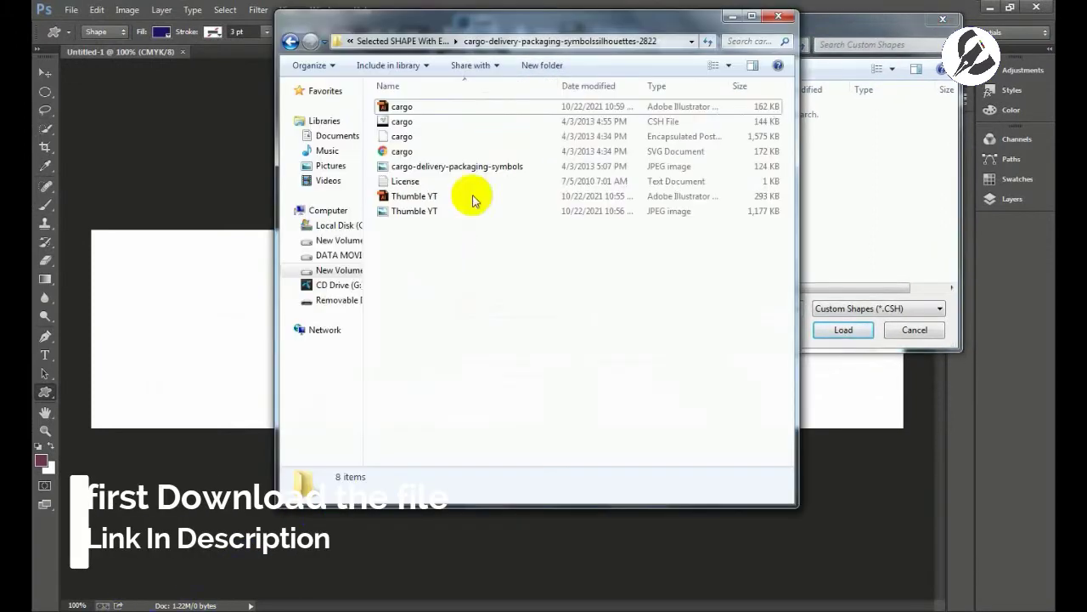
# Copy the cargo CSH shape file from the Explorer window
pyautogui.moveTo(597, 30); pyautogui.dragTo(462, 219)
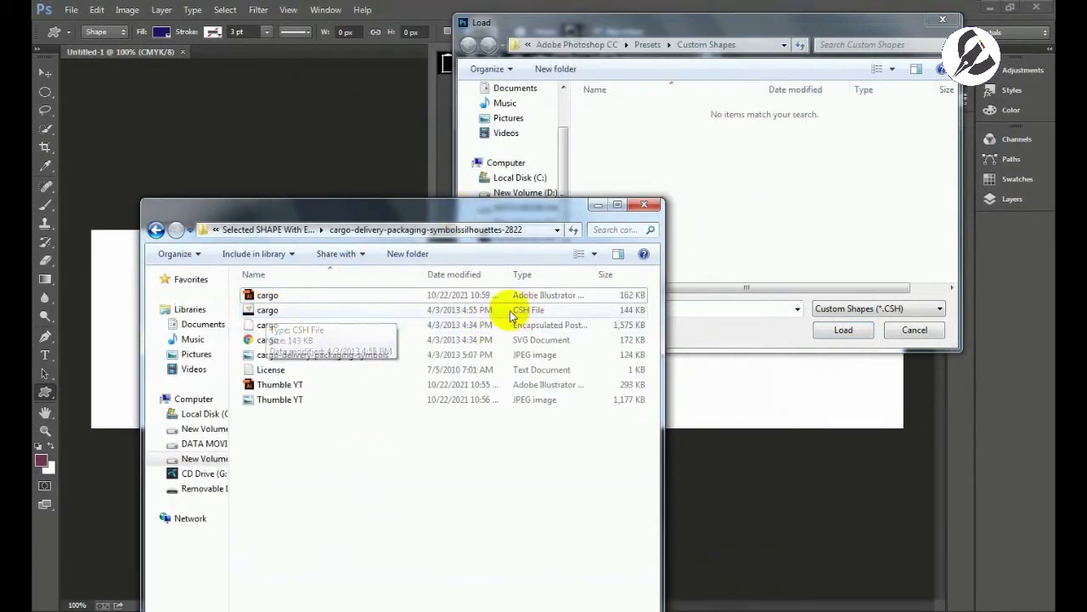
pyautogui.click(267, 313)
pyautogui.rightClick(266, 311)
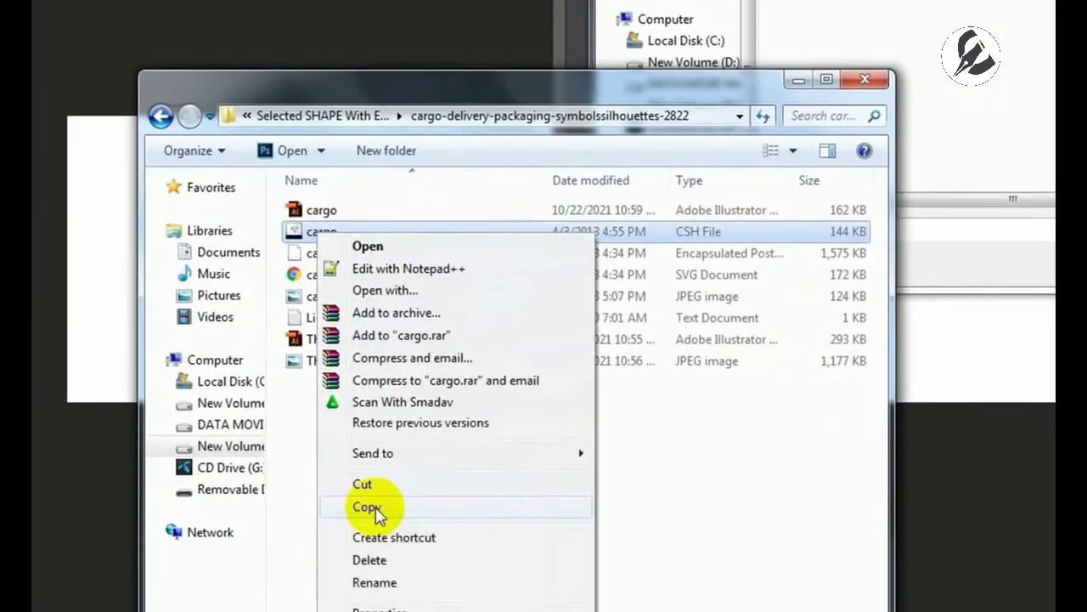
pyautogui.click(301, 501)
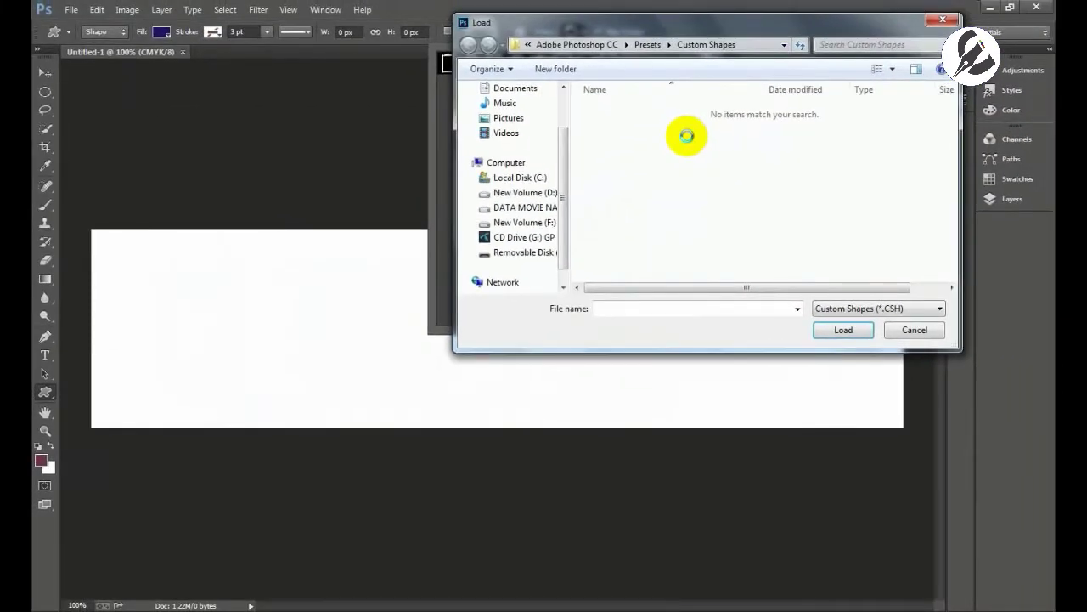
# Paste the cargo CSH file into the Custom Shapes folder and load it
pyautogui.rightClick(687, 136)
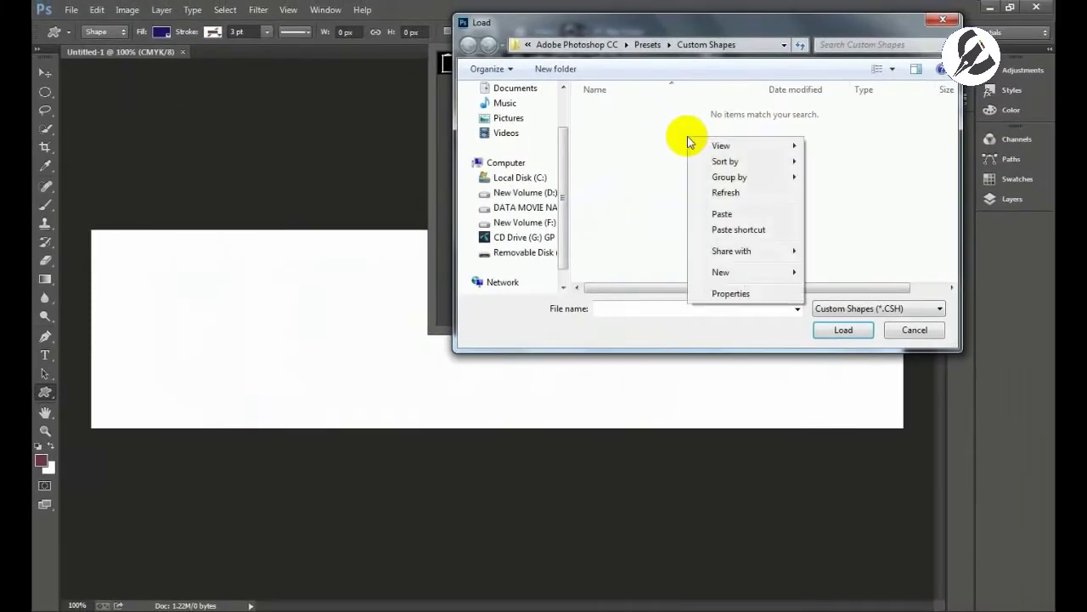
pyautogui.click(719, 216)
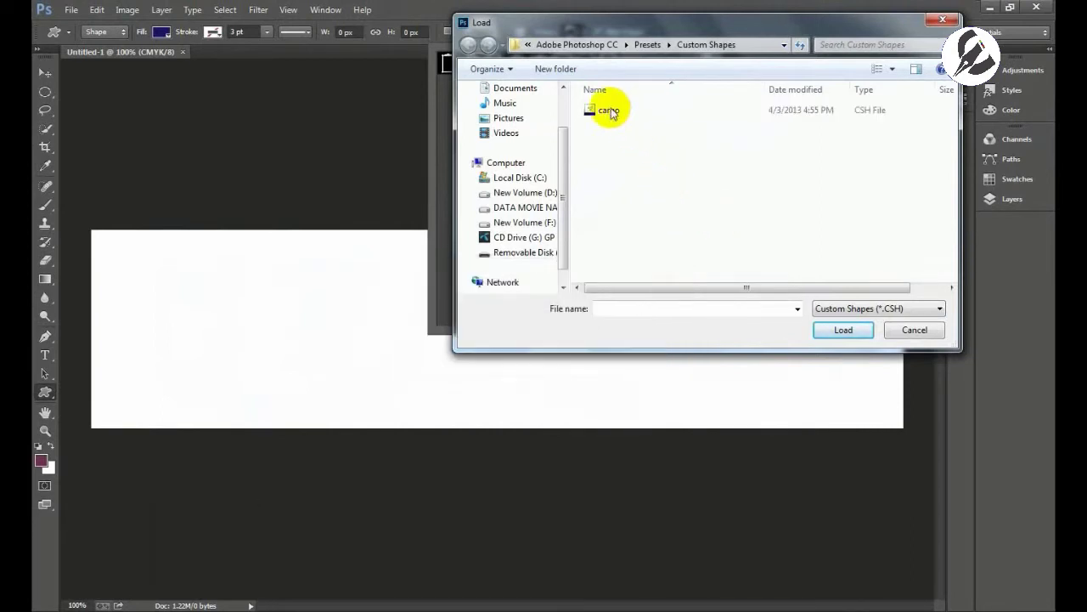
pyautogui.click(606, 109)
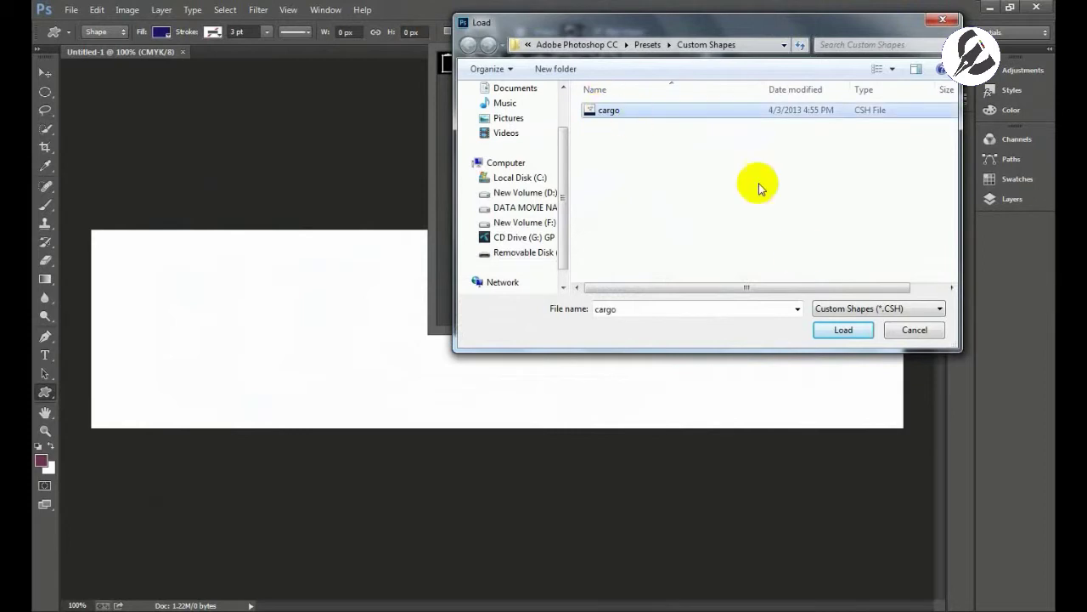
pyautogui.click(836, 331)
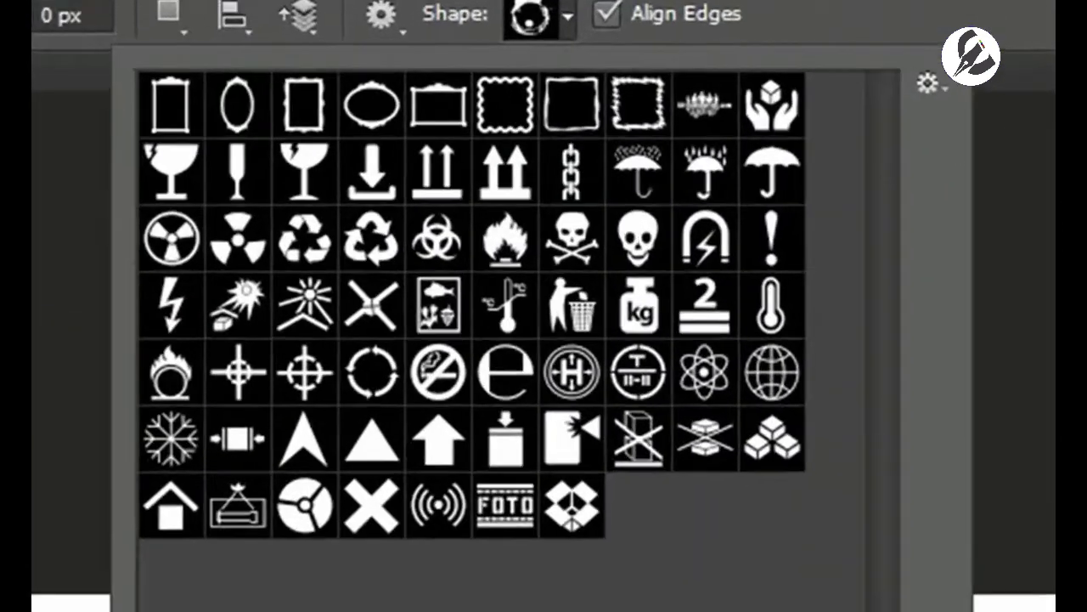
# Draw a skull-and-crossbones at the canvas's left and lock its layer's position
pyautogui.moveTo(778, 478); pyautogui.dragTo(754, 476)
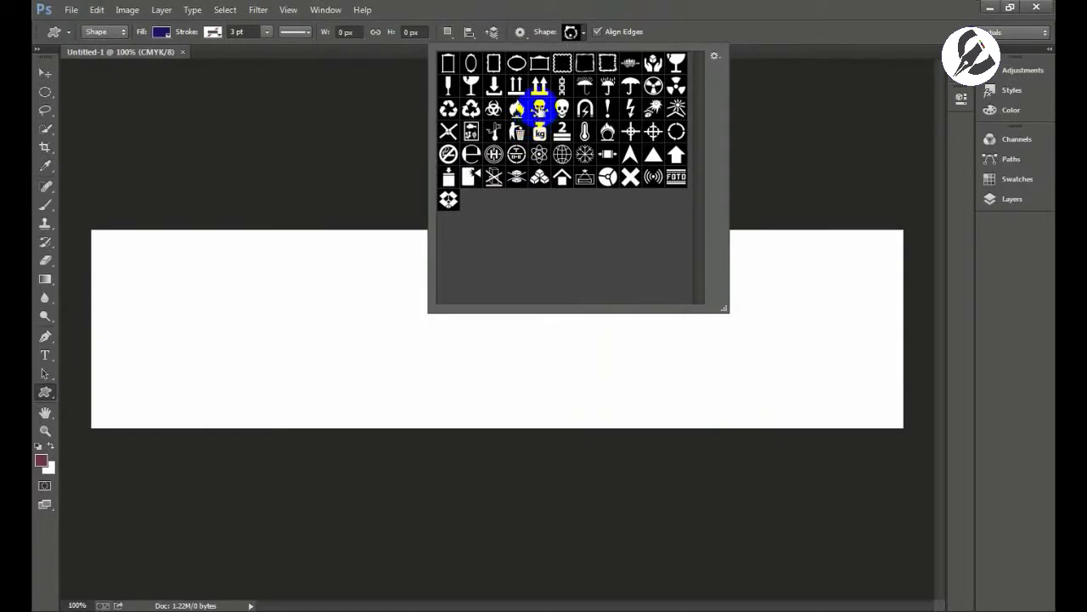
pyautogui.doubleClick(540, 108)
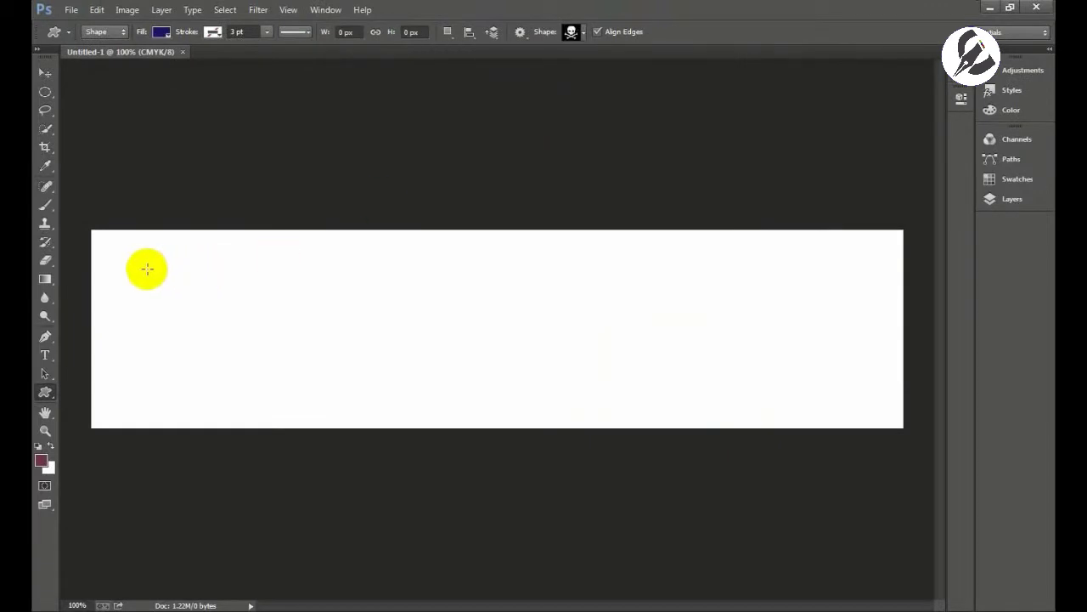
pyautogui.moveTo(146, 269); pyautogui.dragTo(245, 371)
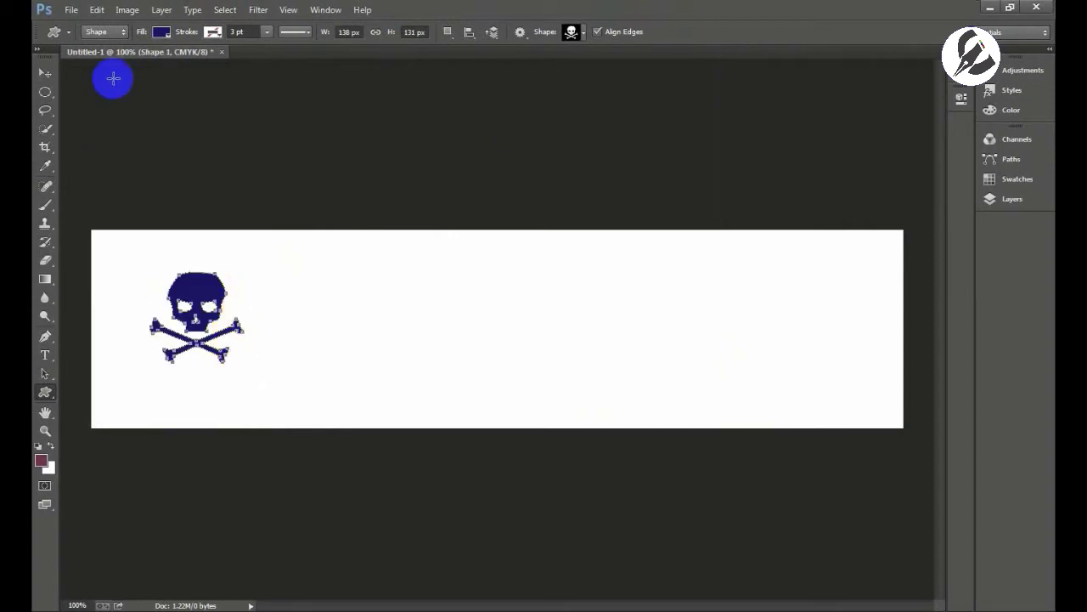
pyautogui.click(48, 75)
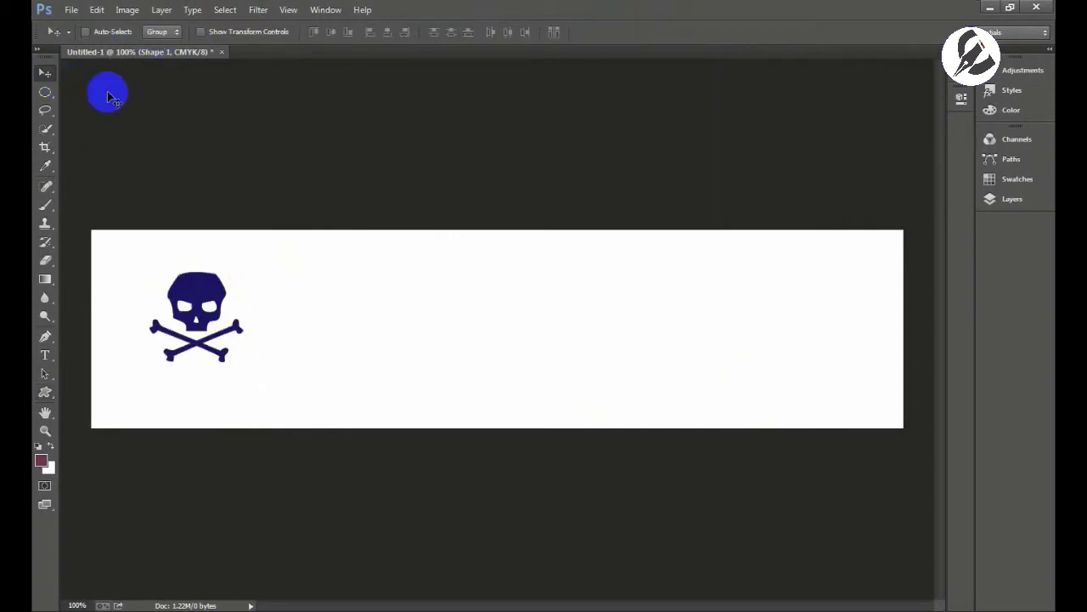
pyautogui.click(994, 202)
pyautogui.click(876, 189)
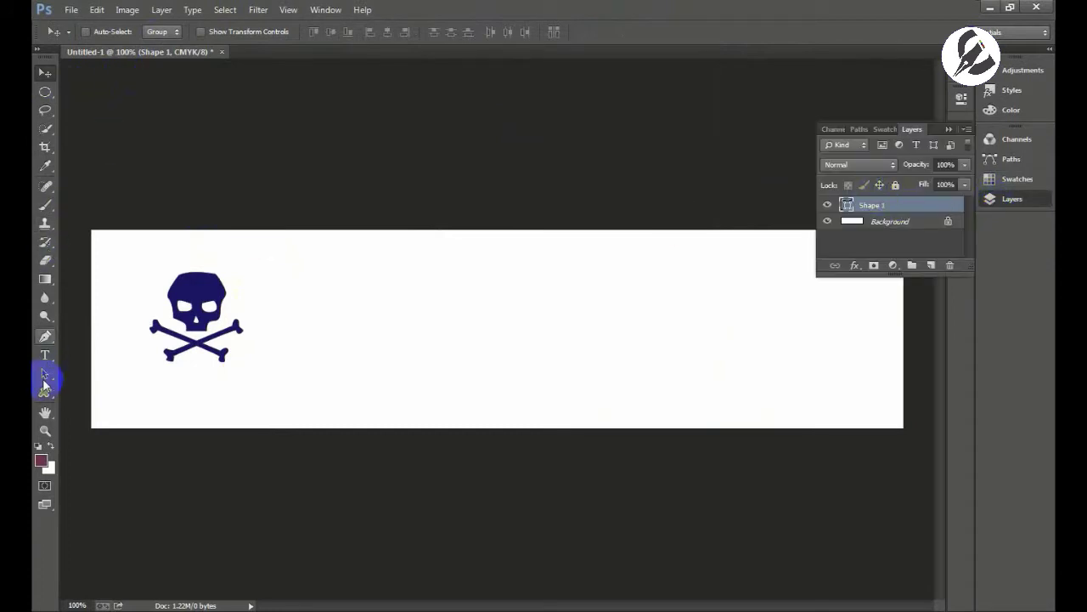
# Draw a lightning bolt custom shape beside the skull
pyautogui.click(44, 394)
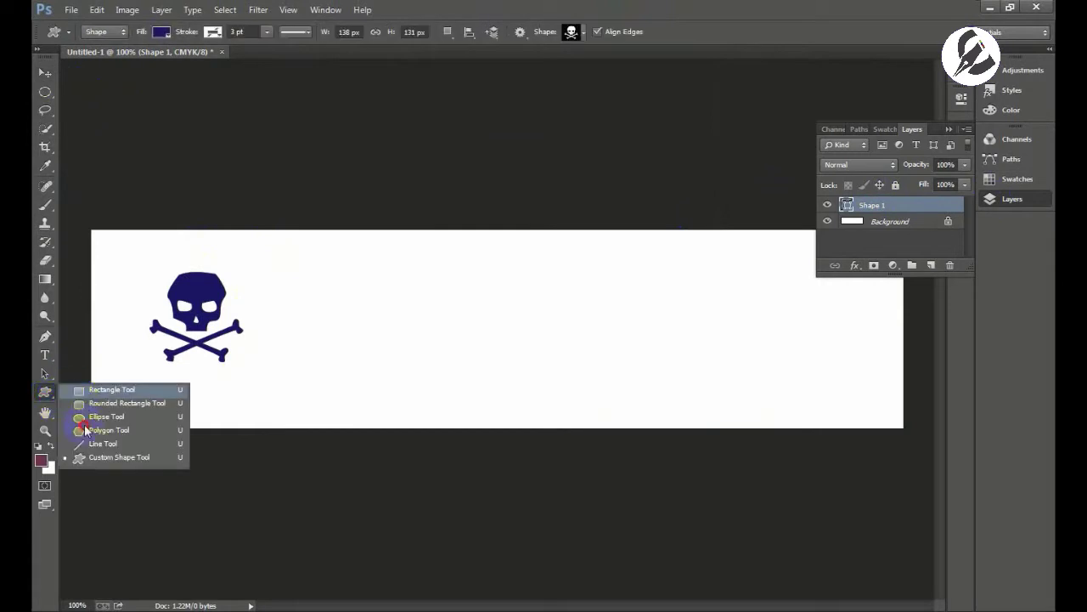
pyautogui.click(102, 457)
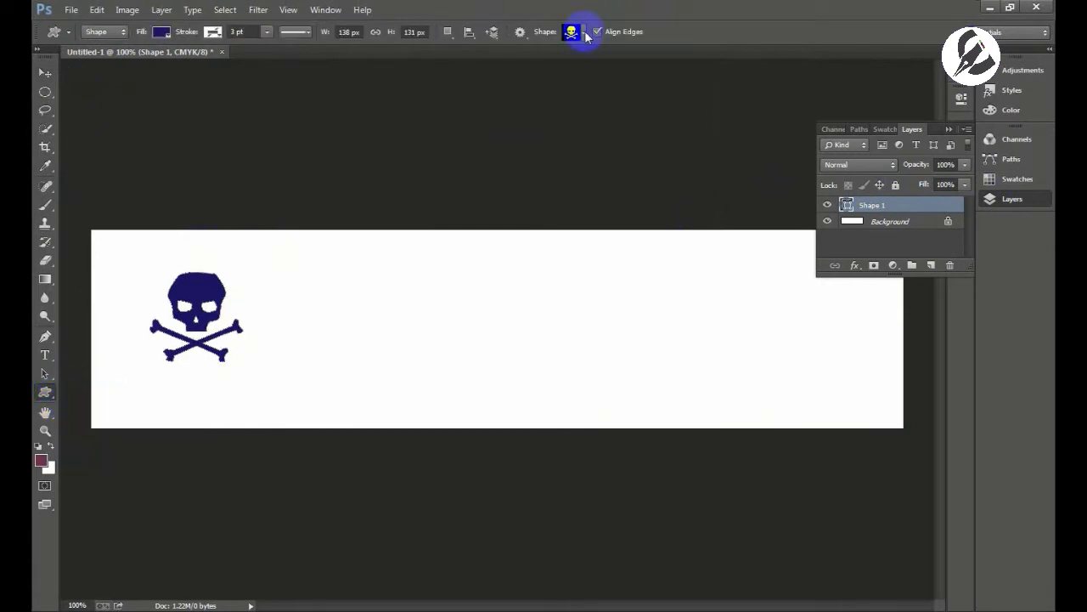
pyautogui.click(585, 34)
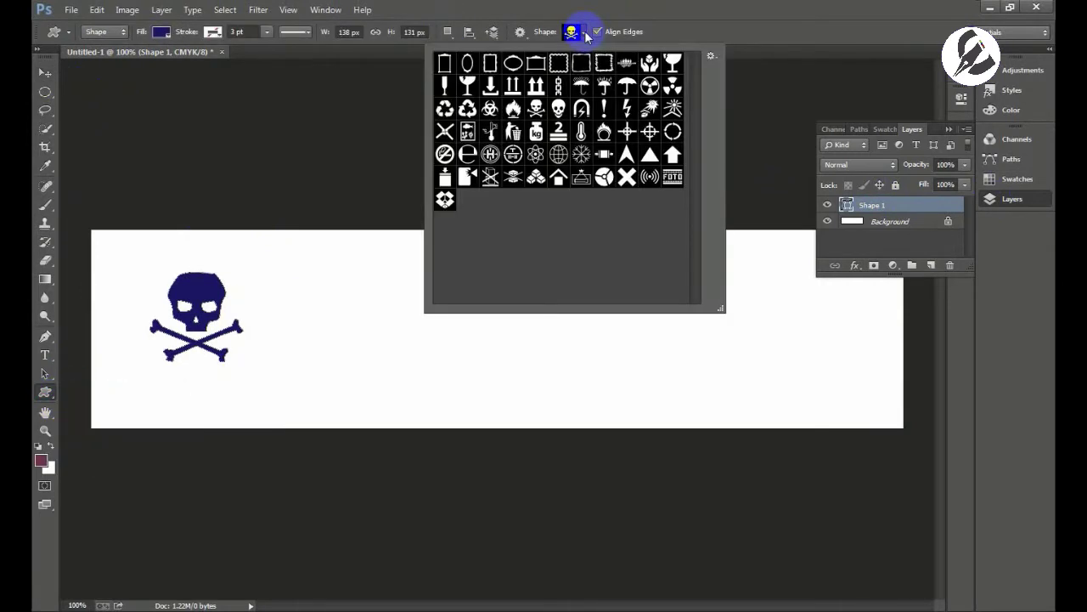
pyautogui.click(627, 108)
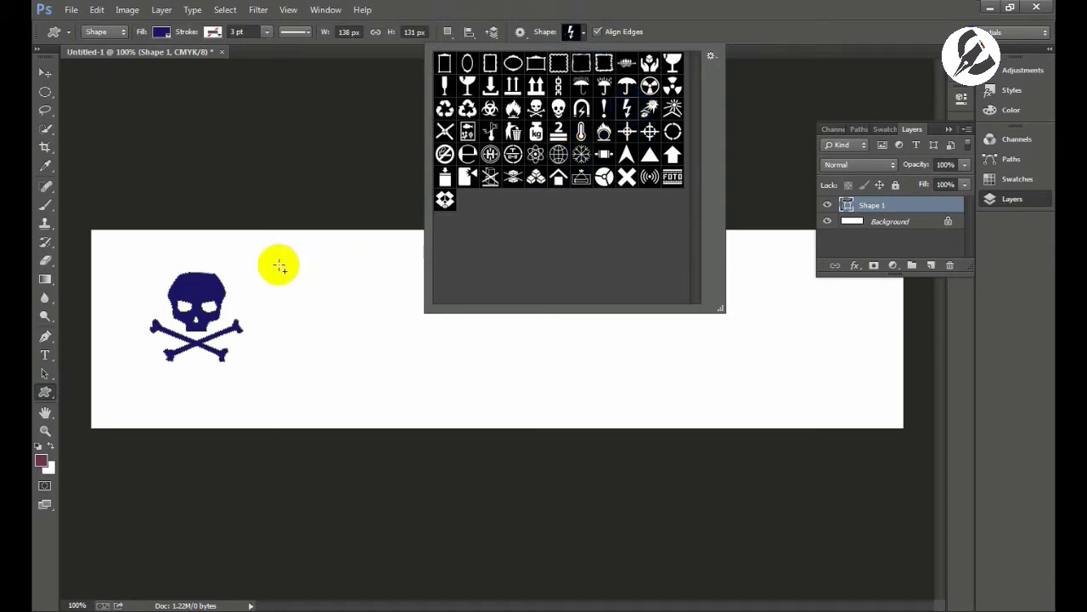
pyautogui.moveTo(279, 267); pyautogui.dragTo(356, 377)
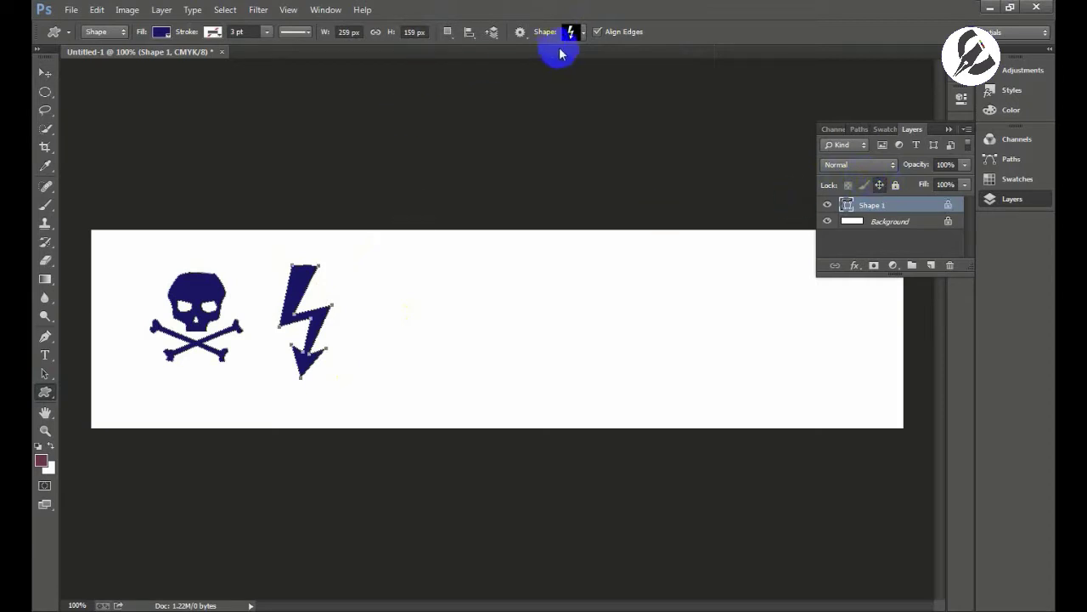
# Draw a recycle symbol to the right of the lightning bolt
pyautogui.click(164, 33)
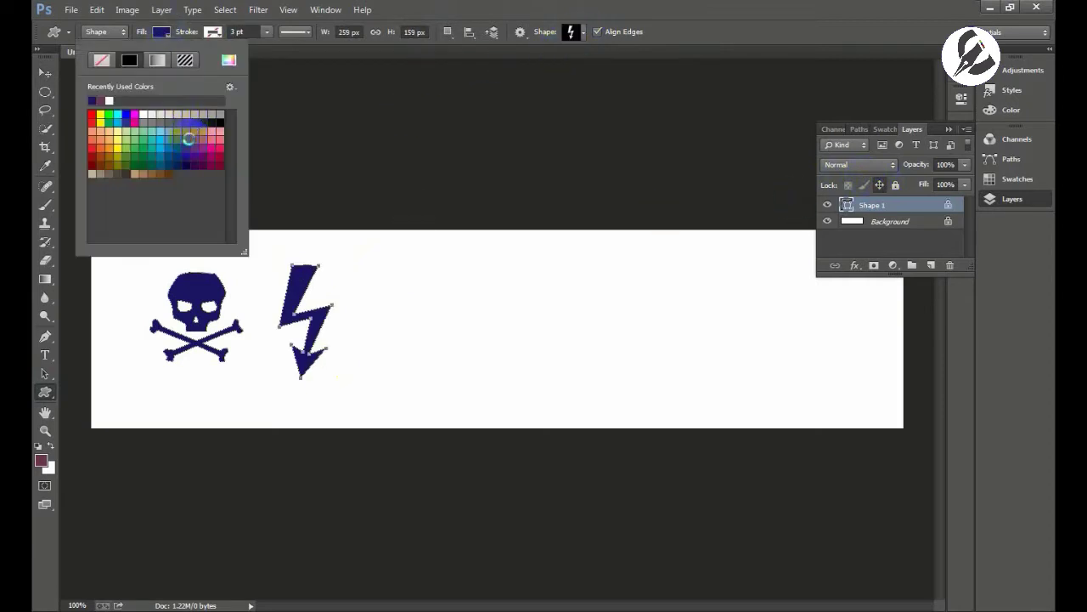
pyautogui.click(600, 6)
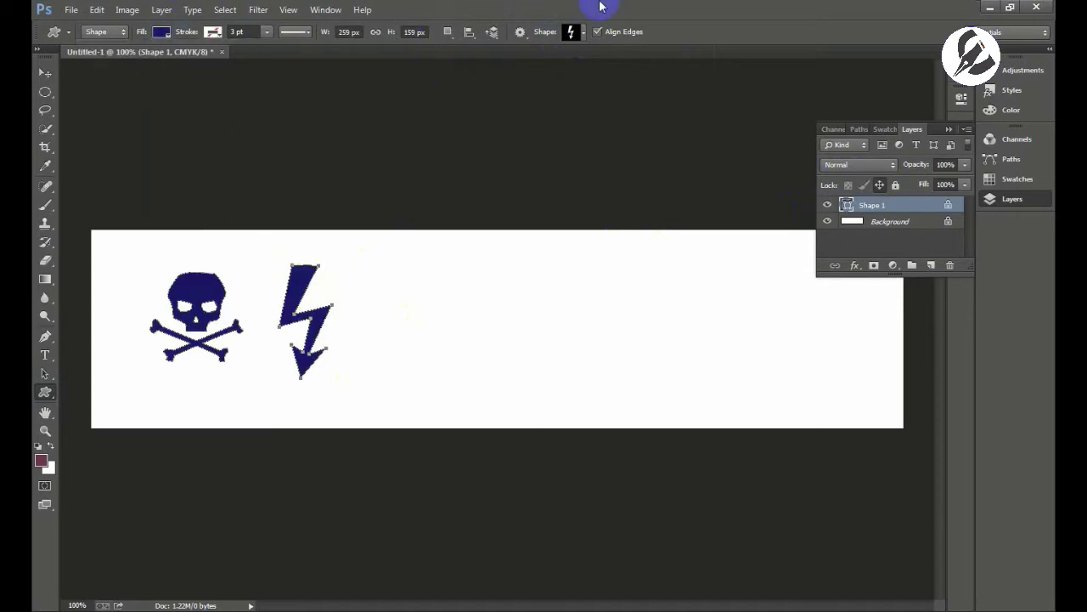
pyautogui.click(586, 34)
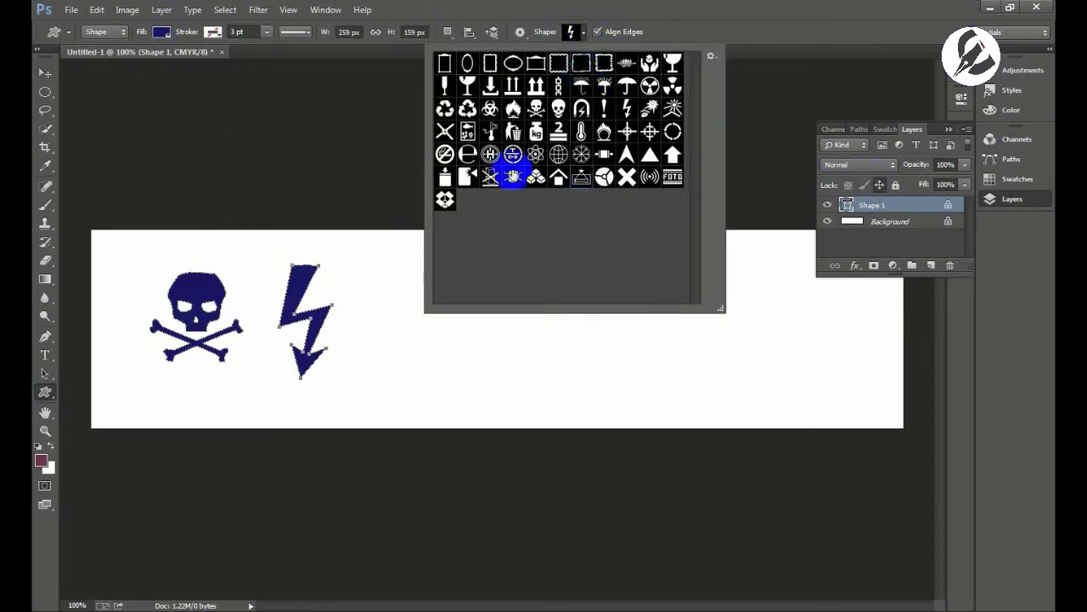
pyautogui.doubleClick(467, 108)
pyautogui.moveTo(364, 273); pyautogui.dragTo(478, 368)
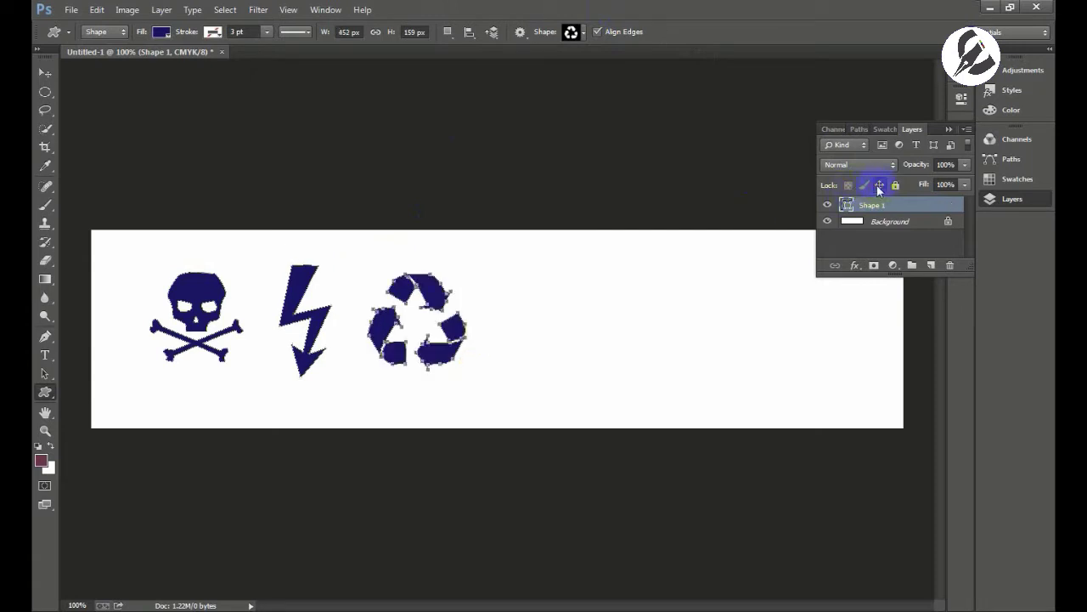
# Draw an umbrella symbol to the right of the recycle symbol
pyautogui.click(852, 225)
pyautogui.click(546, 241)
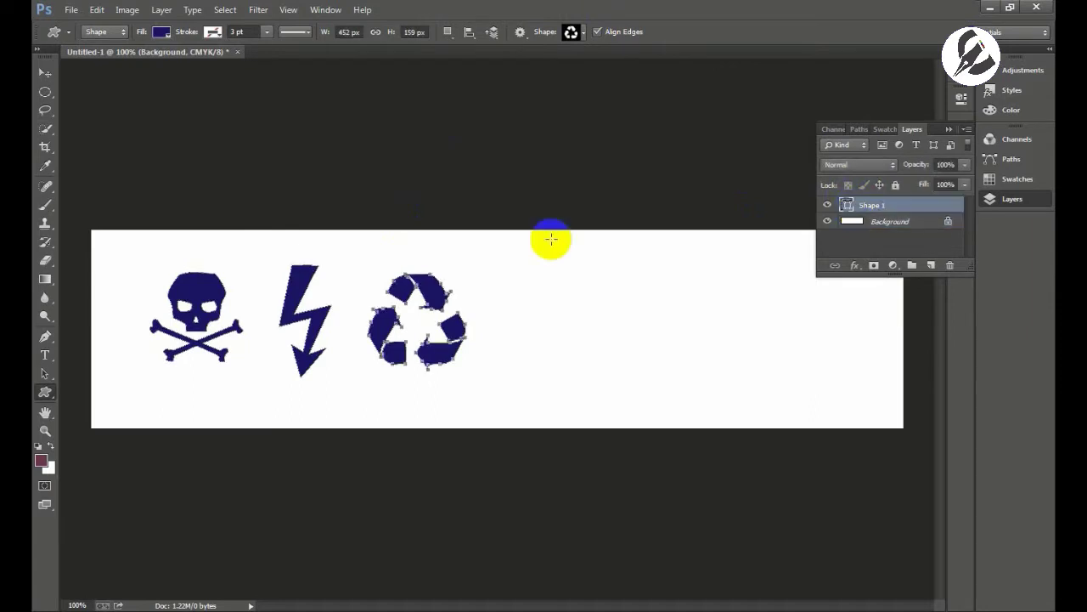
pyautogui.click(586, 33)
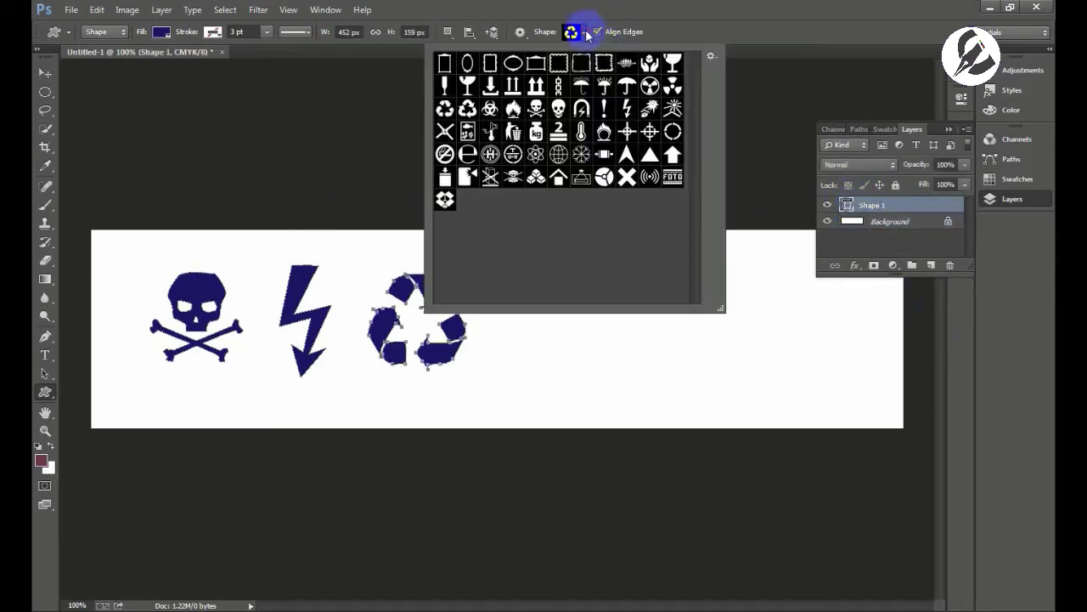
pyautogui.doubleClick(624, 86)
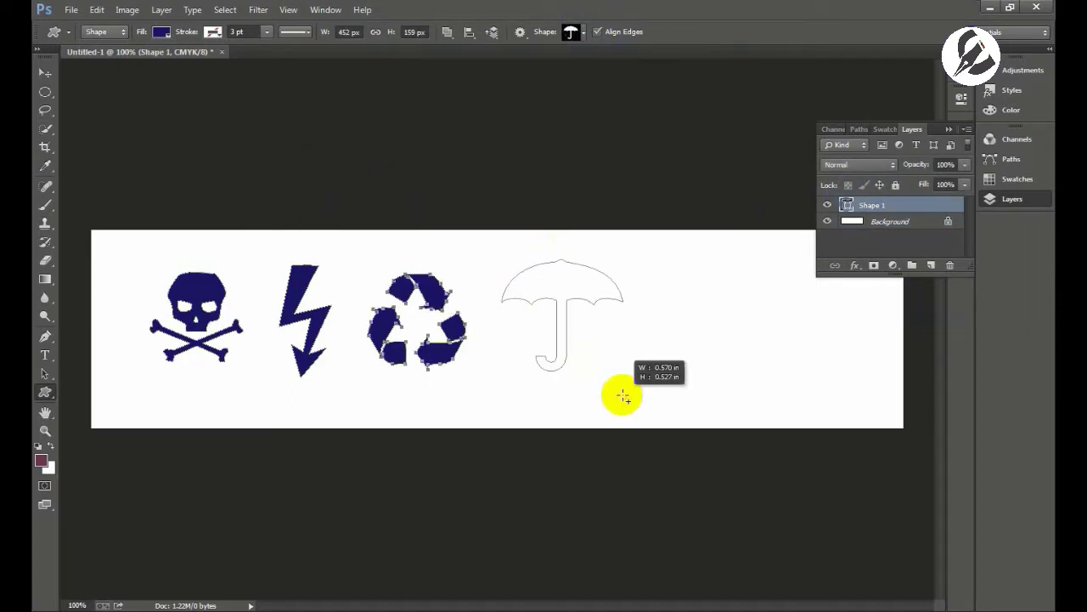
pyautogui.moveTo(501, 259); pyautogui.dragTo(623, 391)
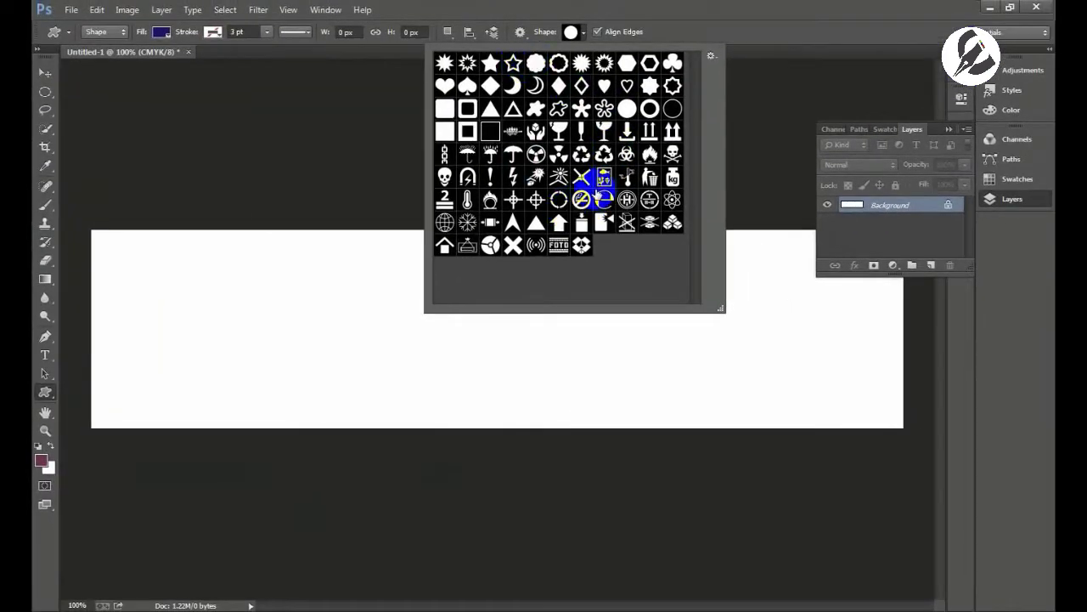
# Draw a large plain skull at the left and give it a red swatch fill
pyautogui.doubleClick(445, 179)
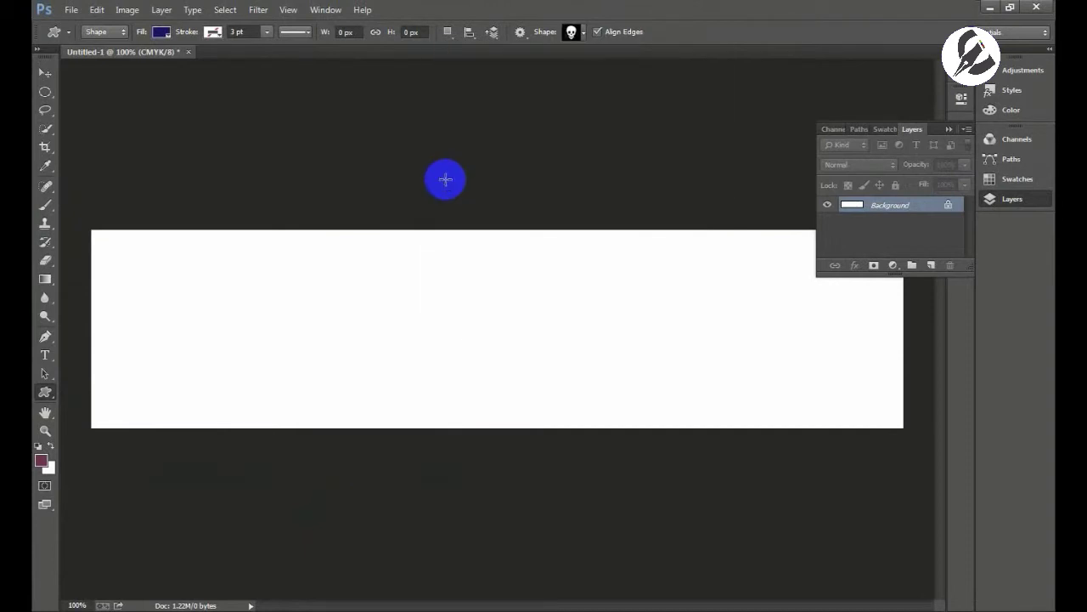
pyautogui.moveTo(116, 247); pyautogui.dragTo(232, 389)
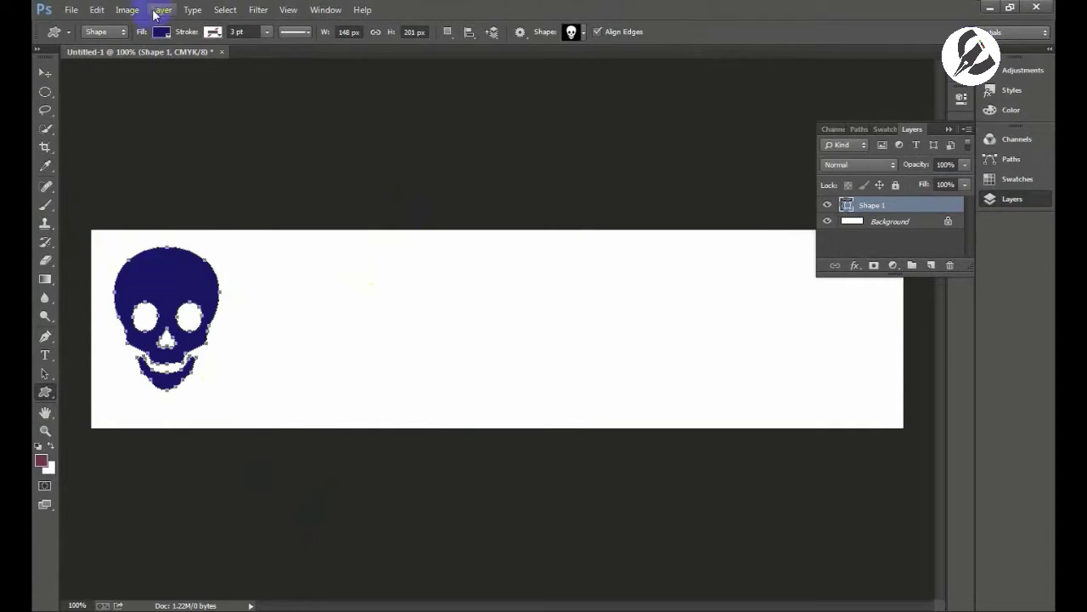
pyautogui.click(168, 37)
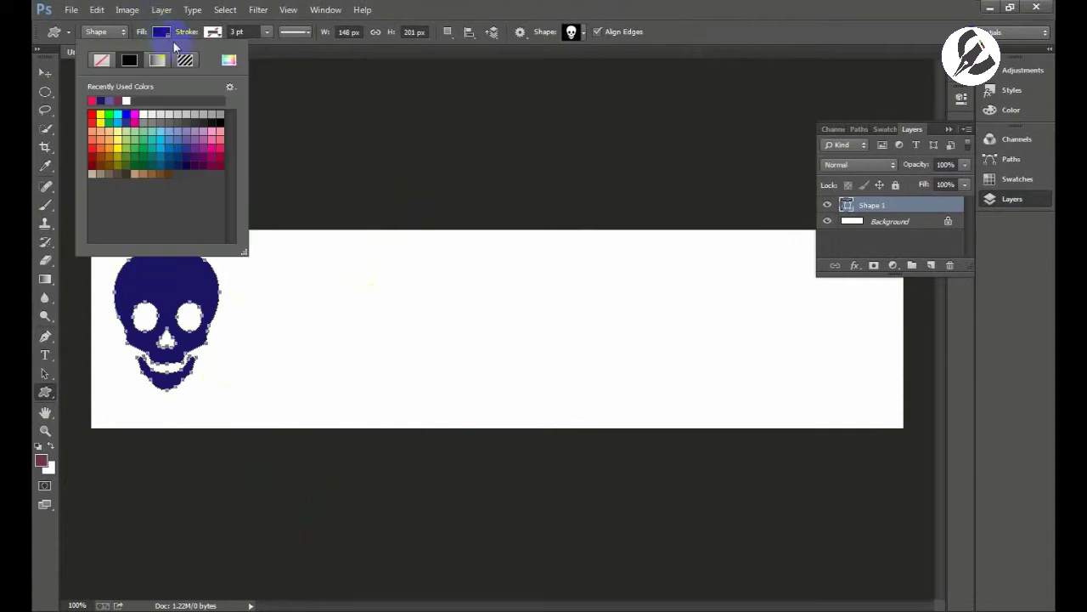
pyautogui.click(224, 136)
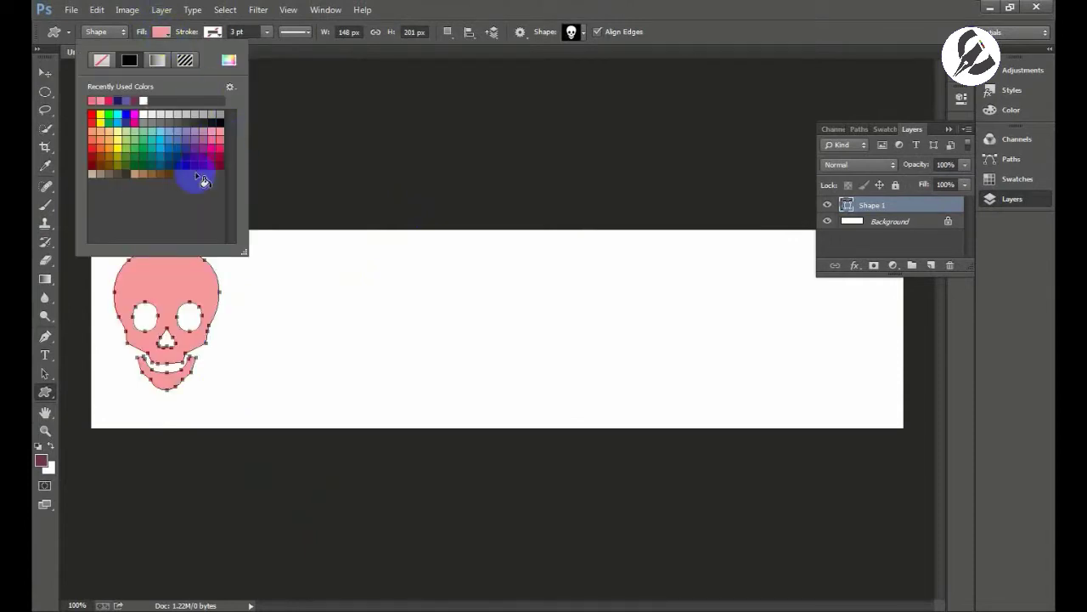
pyautogui.click(101, 149)
pyautogui.click(93, 132)
pyautogui.click(92, 116)
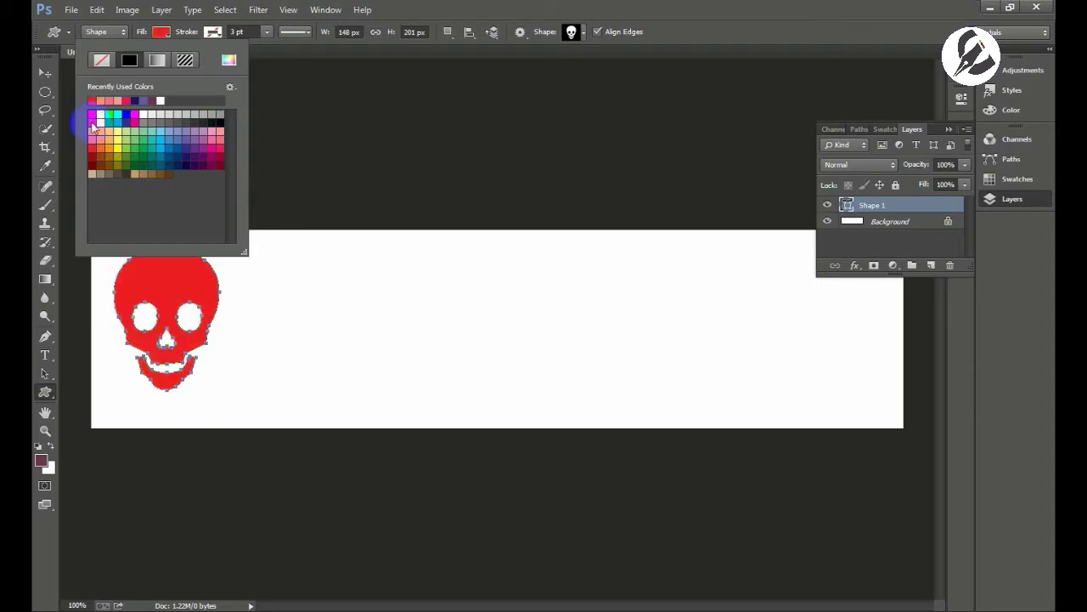
pyautogui.click(254, 30)
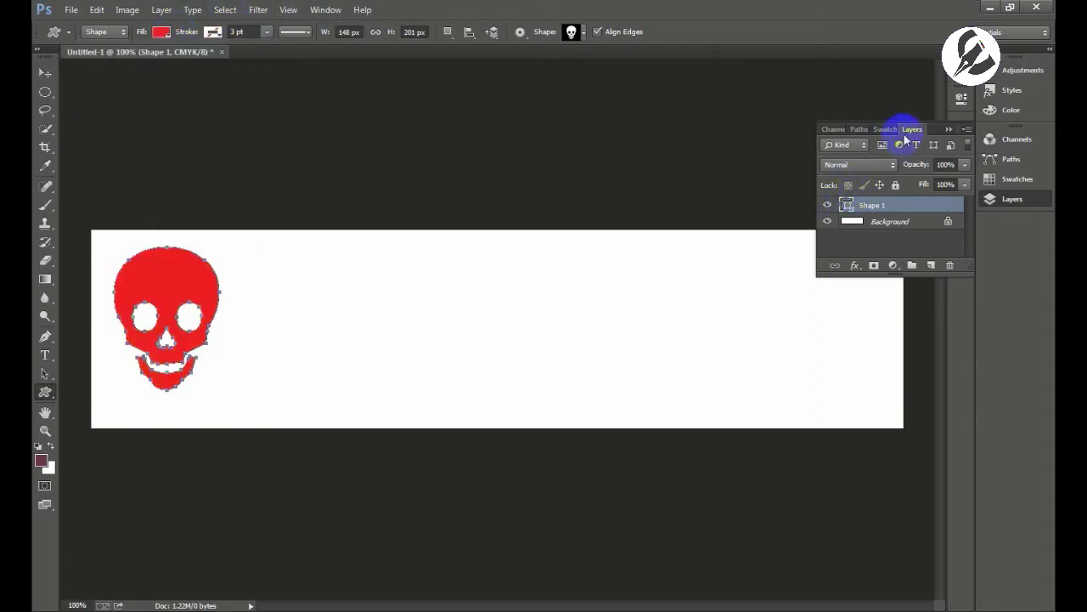
# Refine the skull's fill to a brighter, purer red in the Color Picker
pyautogui.doubleClick(849, 206)
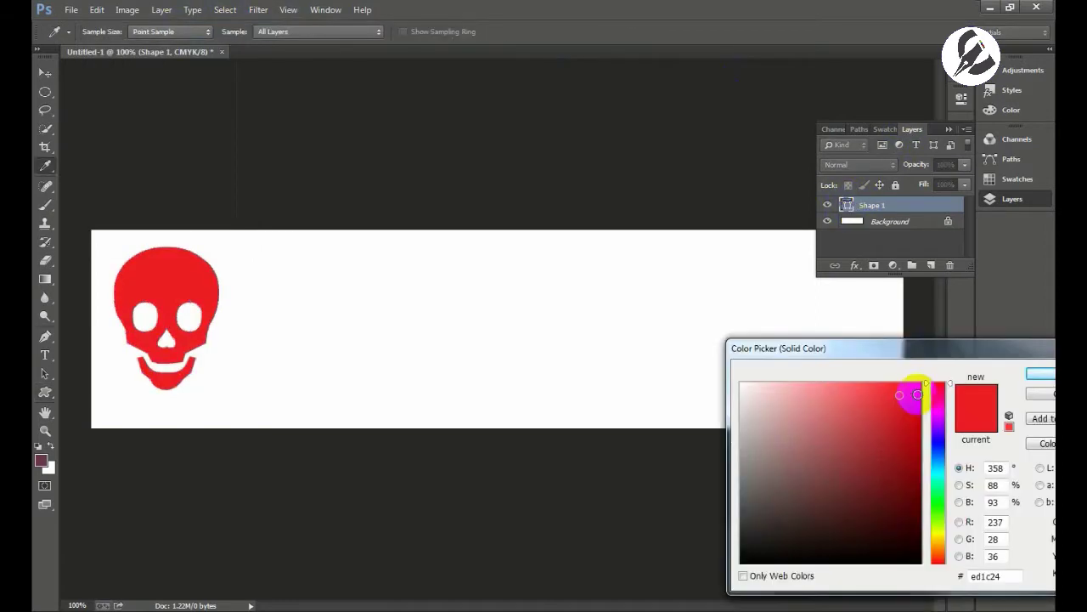
pyautogui.click(905, 437)
pyautogui.click(906, 490)
pyautogui.click(860, 443)
pyautogui.click(909, 387)
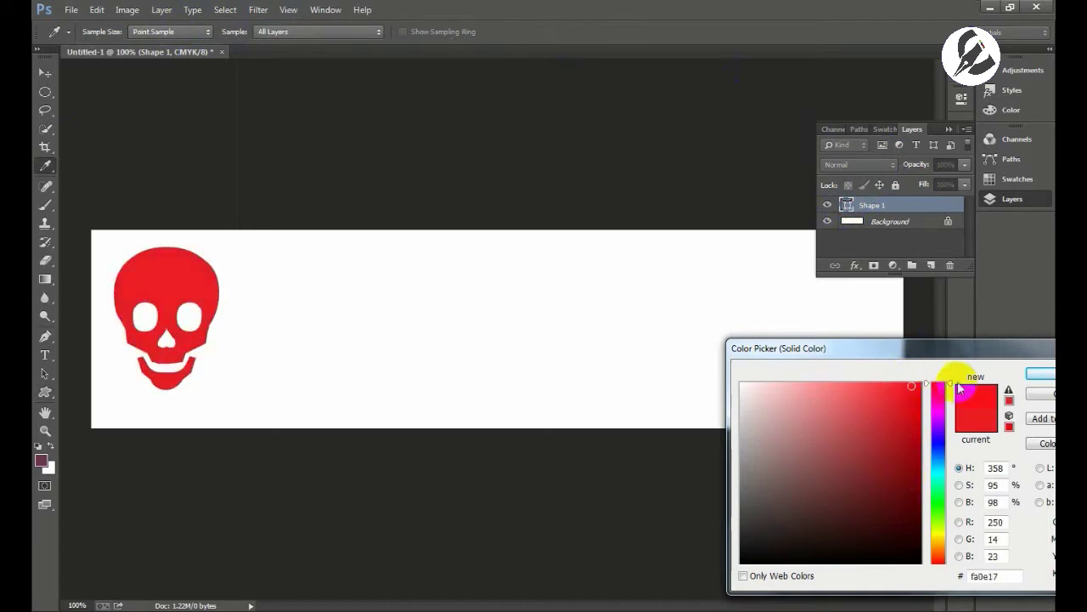
pyautogui.press('Return')
# Draw a skull-and-crossbones right of the skull and add a new empty layer
pyautogui.click(584, 36)
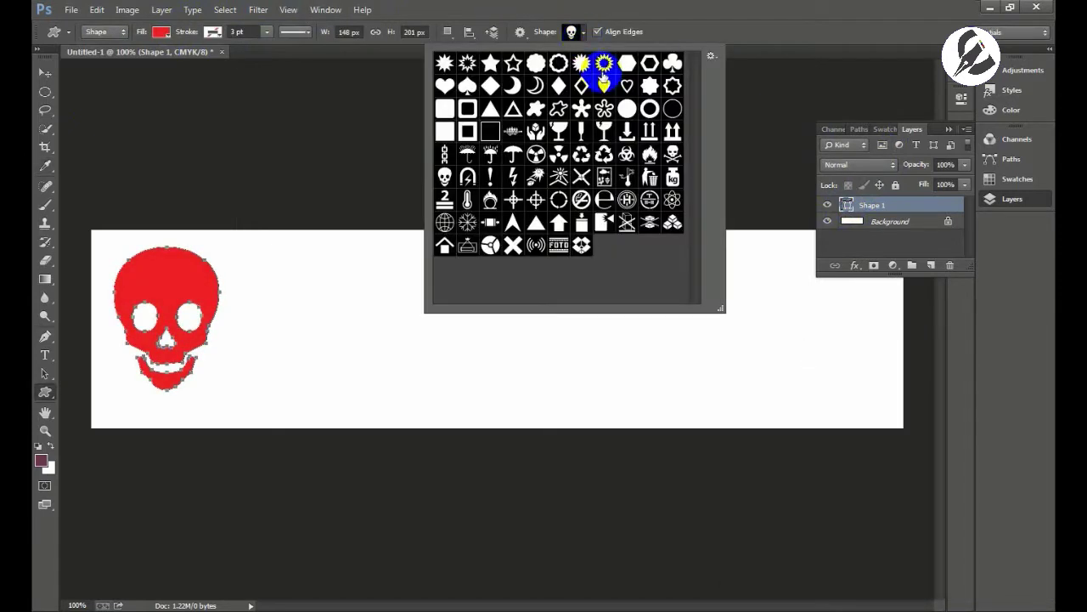
pyautogui.press('Escape')
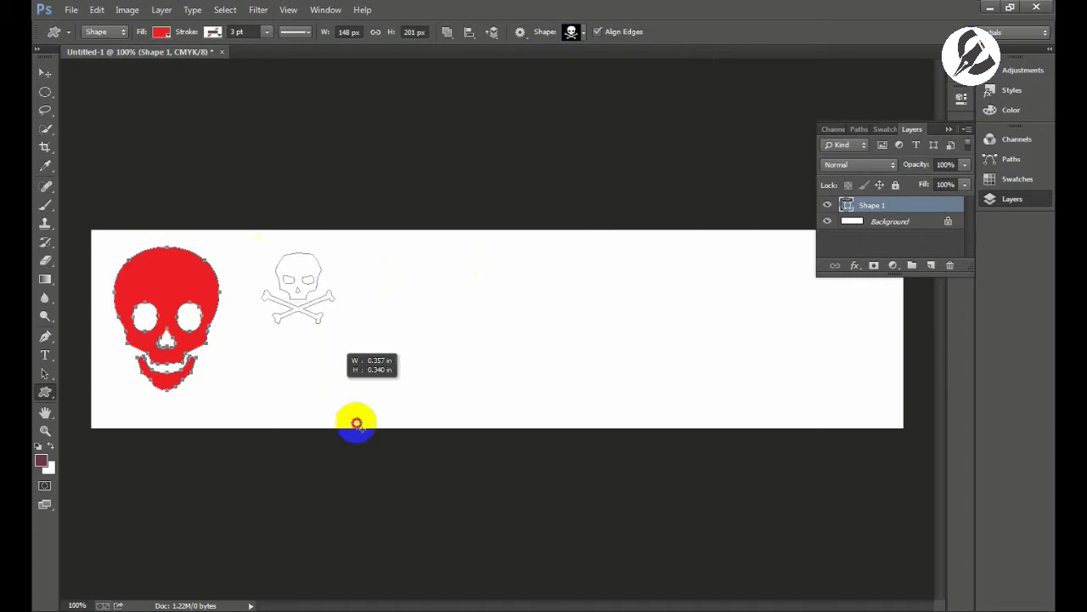
pyautogui.moveTo(260, 250); pyautogui.dragTo(397, 459)
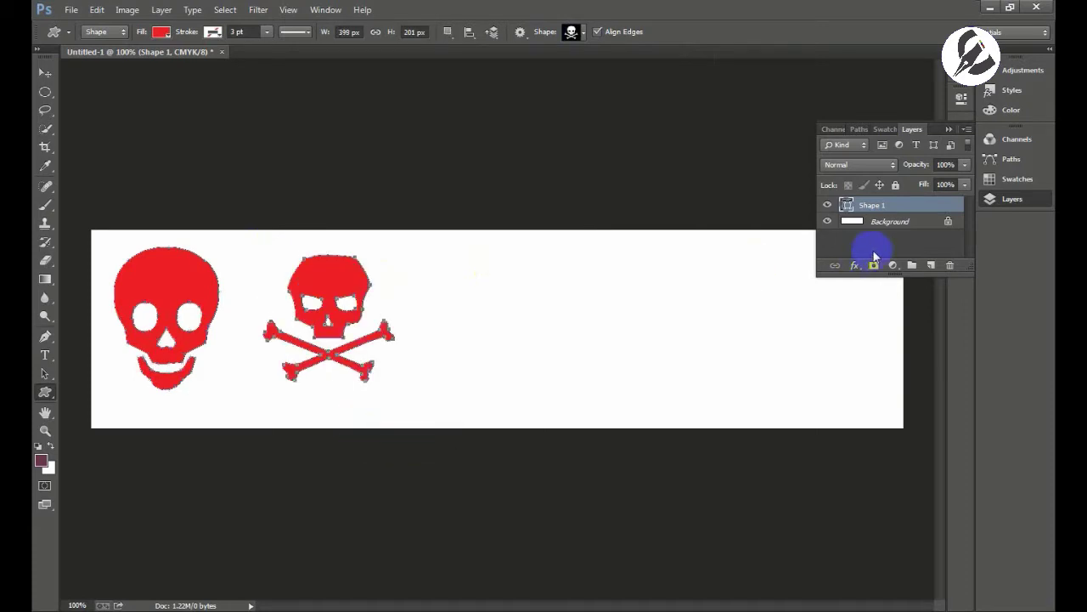
pyautogui.click(932, 267)
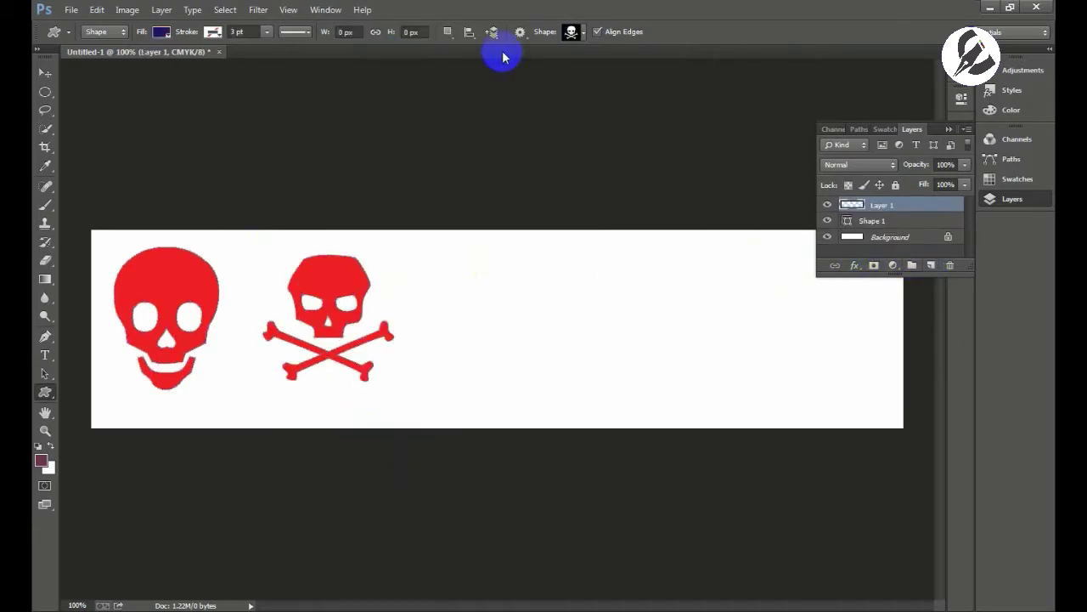
# Draw a recycle symbol right of the crossbones and fill it dark green (#126635)
pyautogui.click(571, 32)
pyautogui.doubleClick(603, 155)
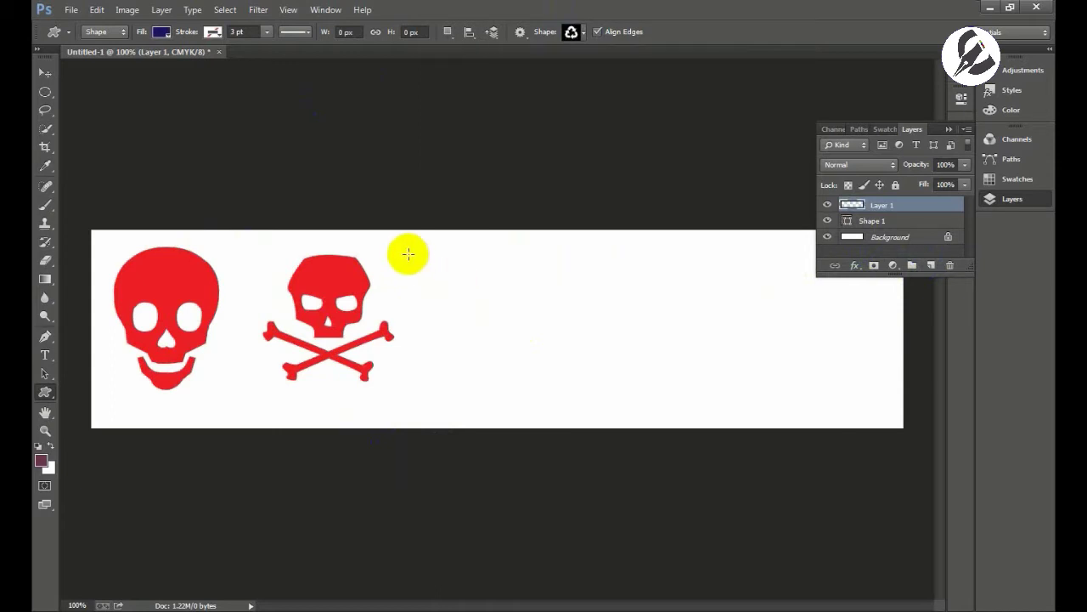
pyautogui.moveTo(408, 253); pyautogui.dragTo(551, 396)
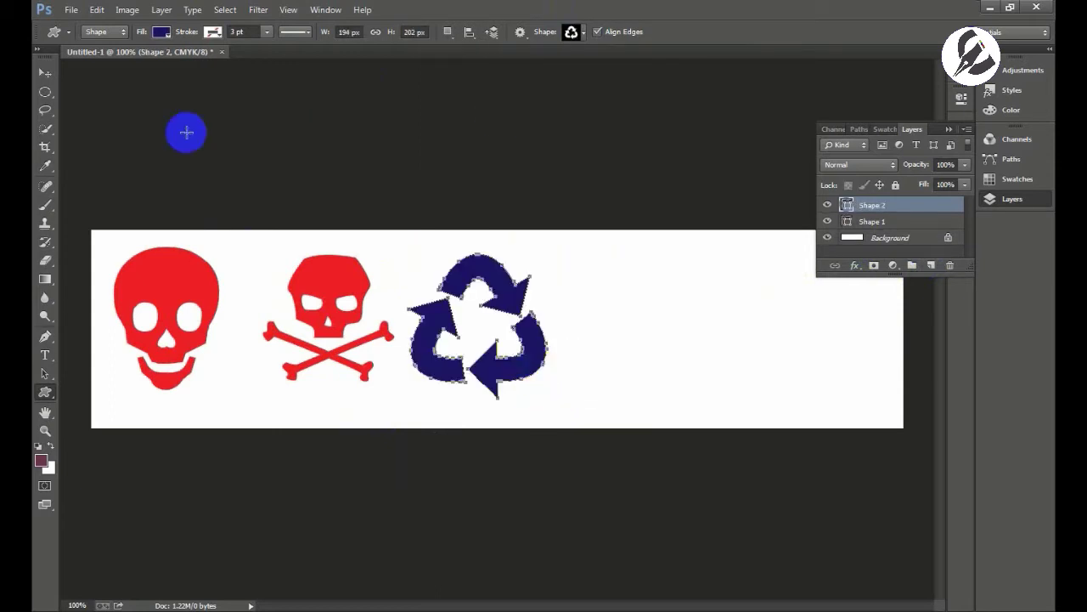
pyautogui.doubleClick(846, 207)
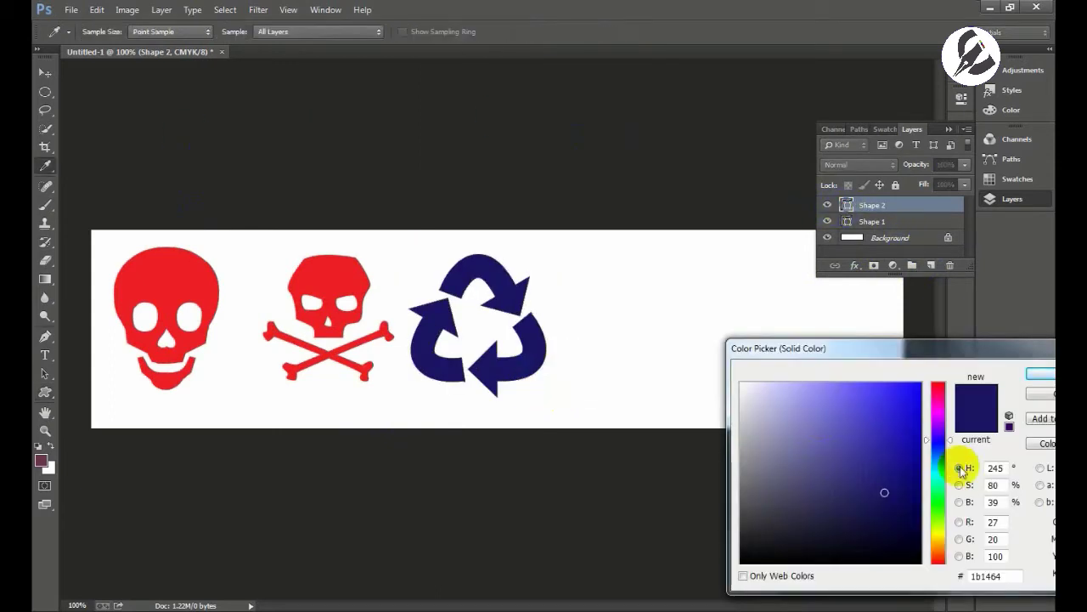
pyautogui.moveTo(938, 463); pyautogui.dragTo(938, 490)
pyautogui.click(915, 388)
pyautogui.click(886, 487)
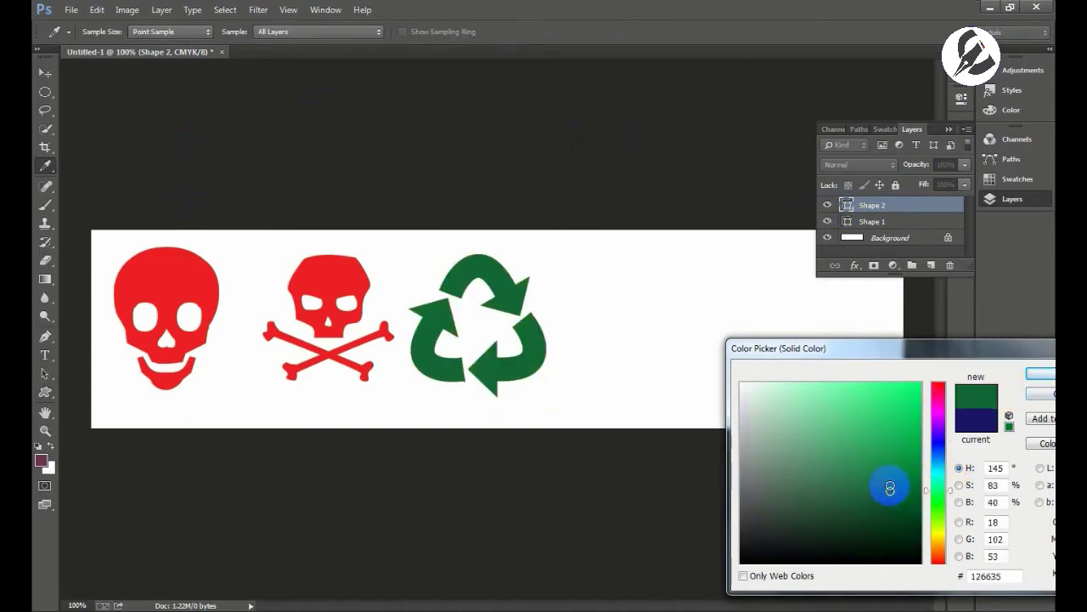
pyautogui.click(895, 470)
pyautogui.click(1045, 374)
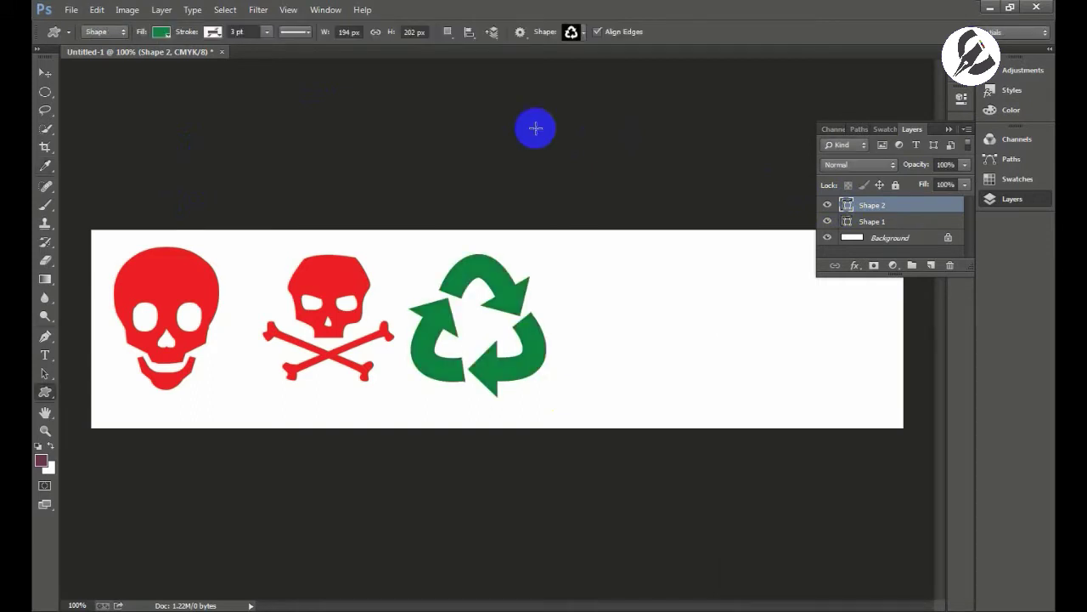
# Draw a second, smaller recycle symbol further right and select both symbol layers
pyautogui.click(575, 34)
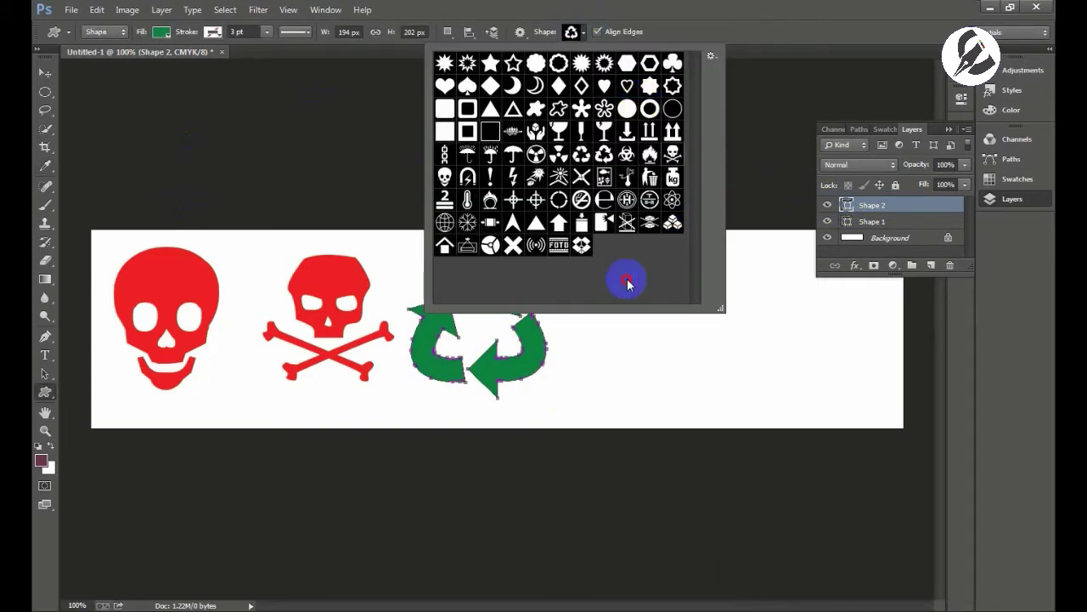
pyautogui.doubleClick(587, 162)
pyautogui.moveTo(578, 268); pyautogui.dragTo(695, 412)
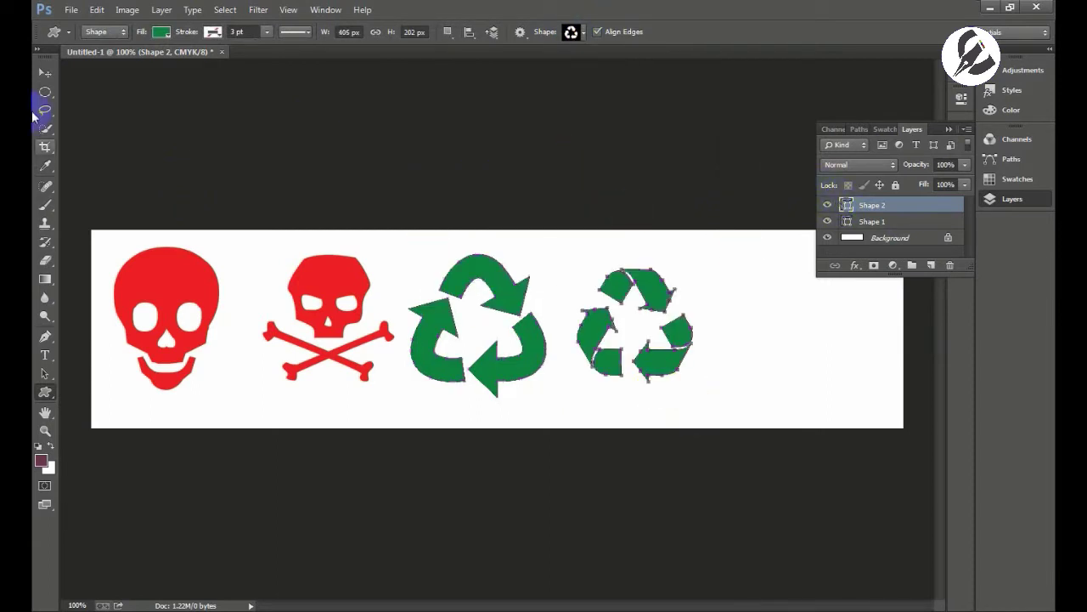
pyautogui.click(45, 72)
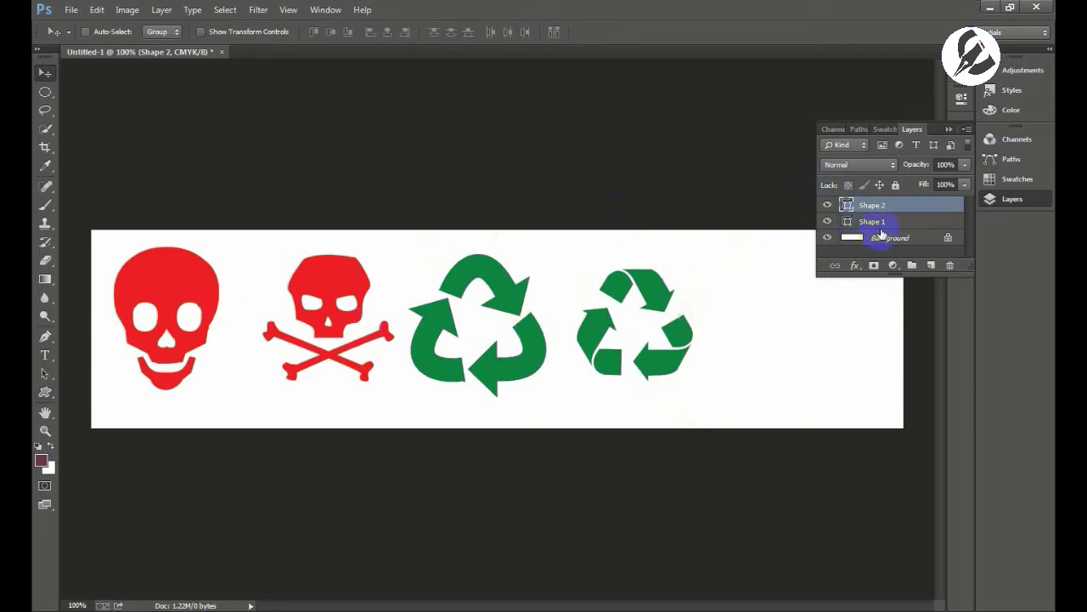
pyautogui.keyDown('shift'); pyautogui.click(880, 228); pyautogui.keyUp('shift')
# Delete the earlier shape layers and draw a trash-can figure at the canvas's left
pyautogui.click(949, 264)
pyautogui.click(463, 229)
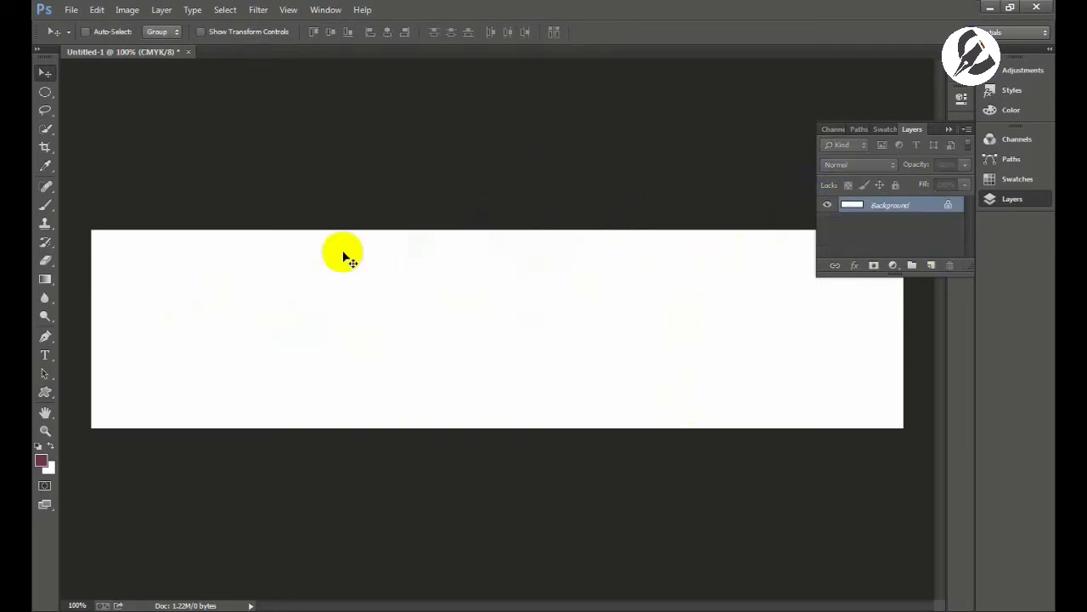
pyautogui.click(49, 391)
pyautogui.click(584, 33)
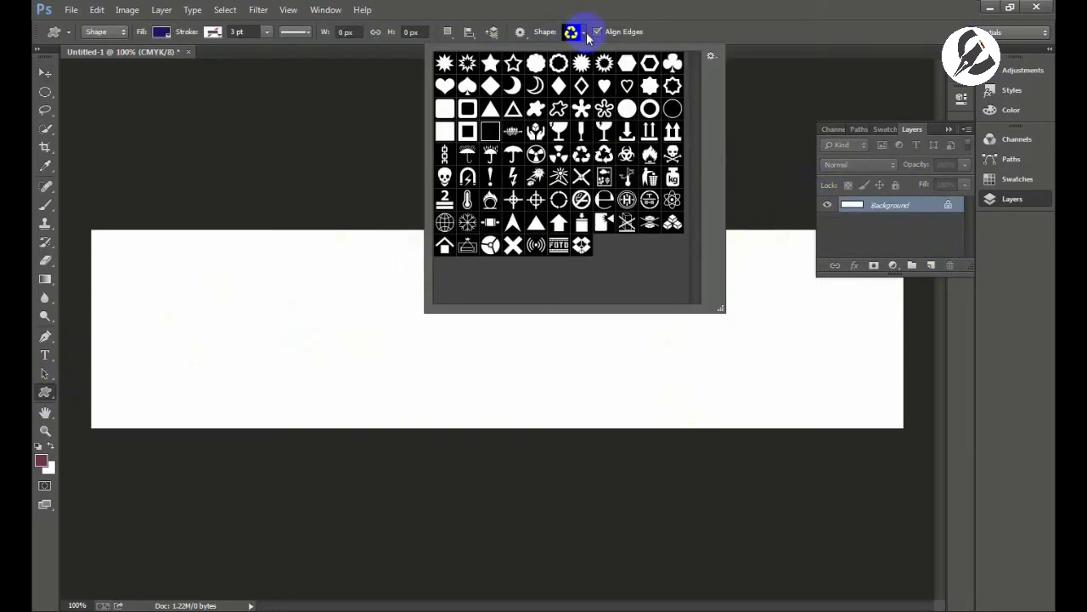
pyautogui.doubleClick(647, 176)
pyautogui.moveTo(125, 255); pyautogui.dragTo(253, 389)
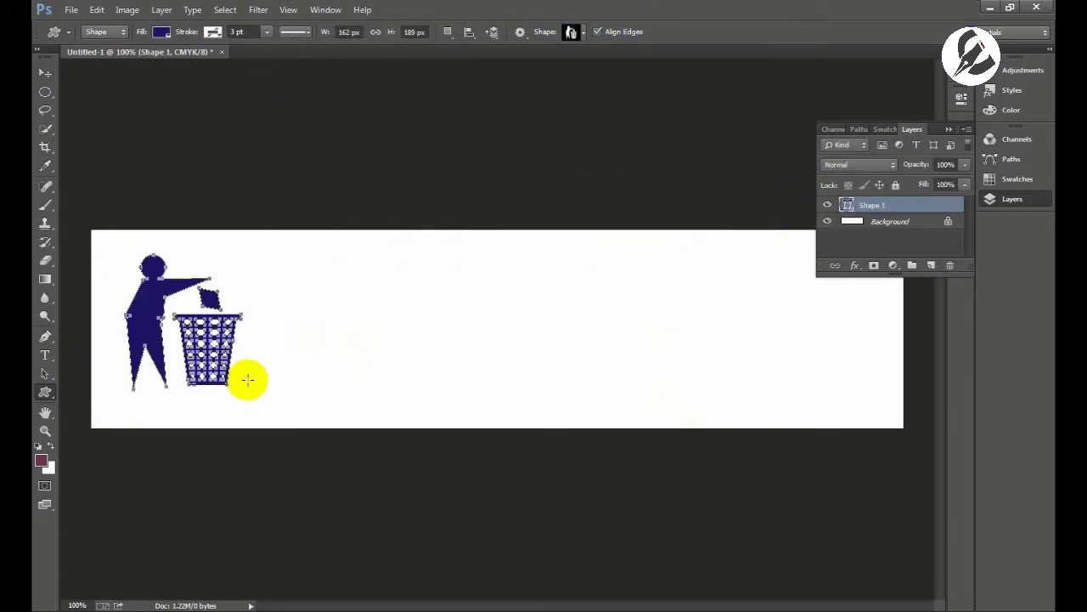
# Set the litter-bin figure's fill to bright green
pyautogui.doubleClick(847, 208)
pyautogui.click(881, 397)
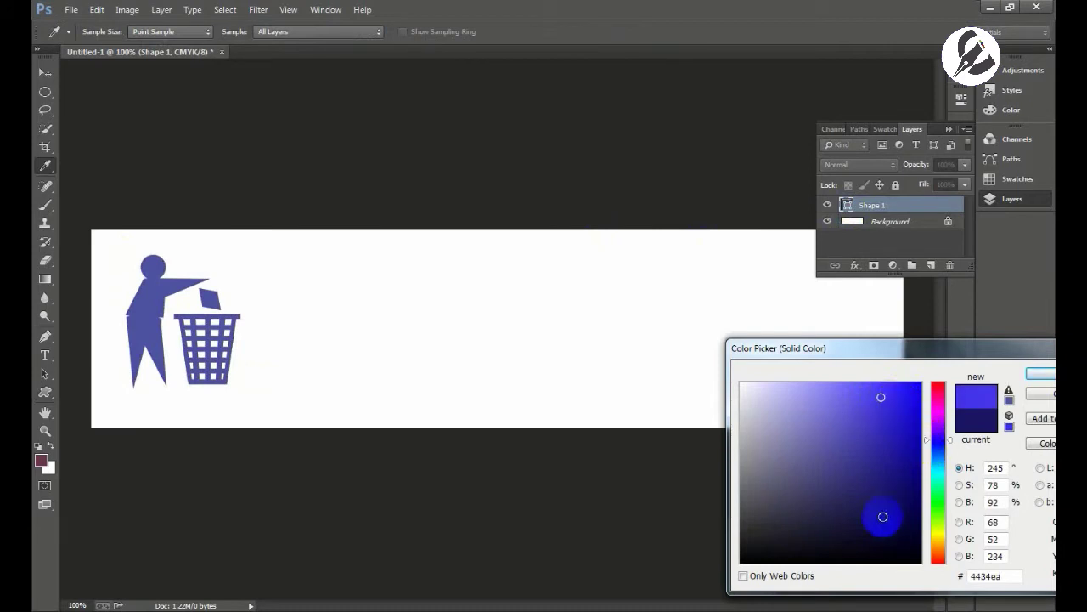
pyautogui.moveTo(882, 516)
pyautogui.mouseDown()
pyautogui.moveTo(898, 539)
pyautogui.moveTo(934, 493)
pyautogui.mouseUp()
pyautogui.click(906, 384)
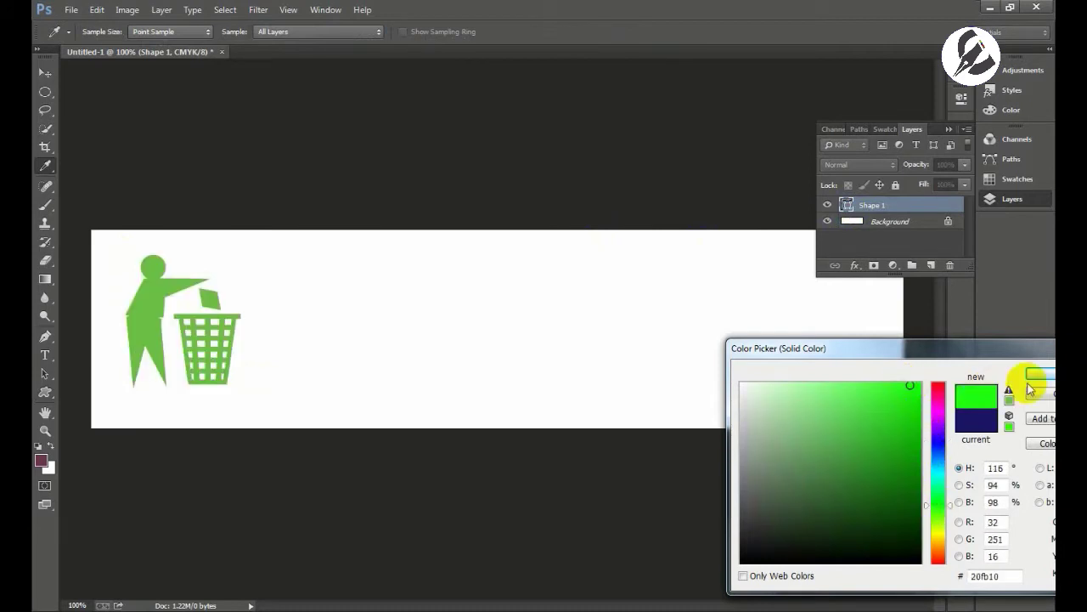
pyautogui.click(1032, 376)
pyautogui.click(45, 73)
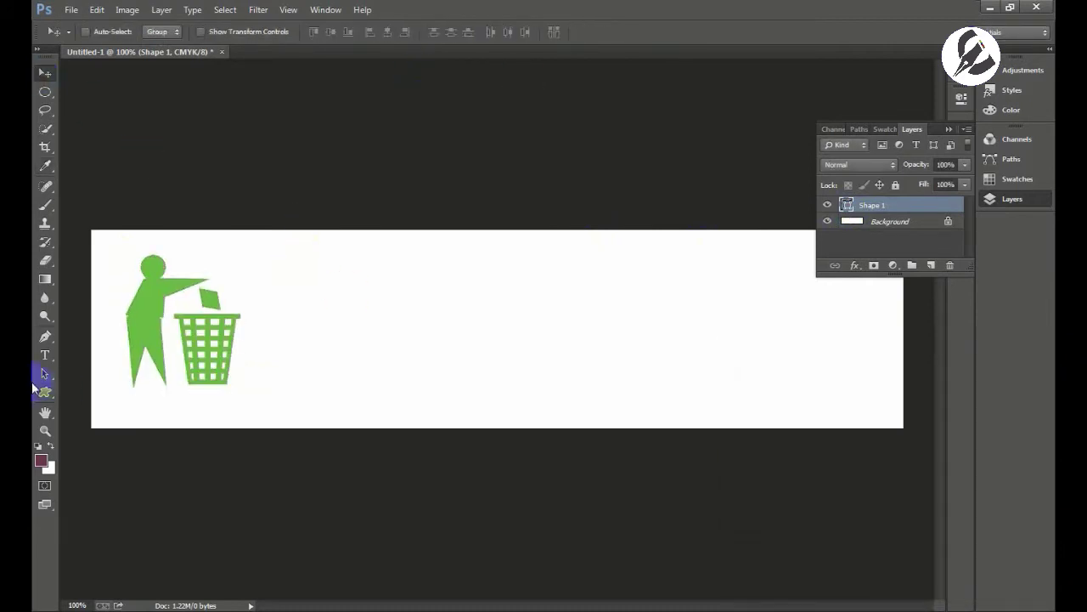
pyautogui.click(44, 390)
# Draw a no-smoking sign beside the litter-bin figure
pyautogui.click(583, 32)
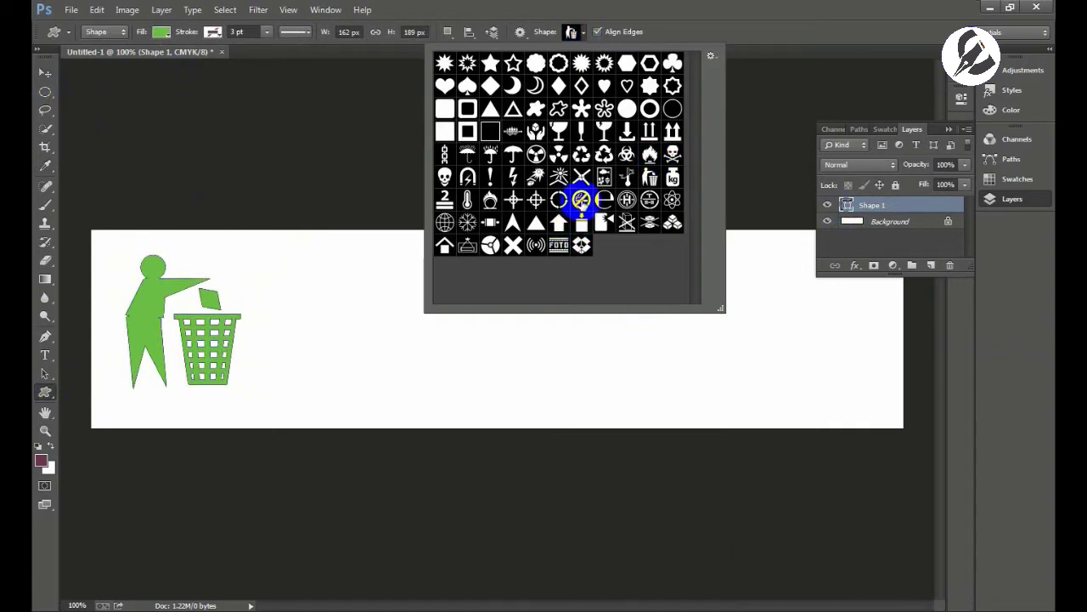
pyautogui.doubleClick(581, 201)
pyautogui.moveTo(283, 271); pyautogui.dragTo(430, 400)
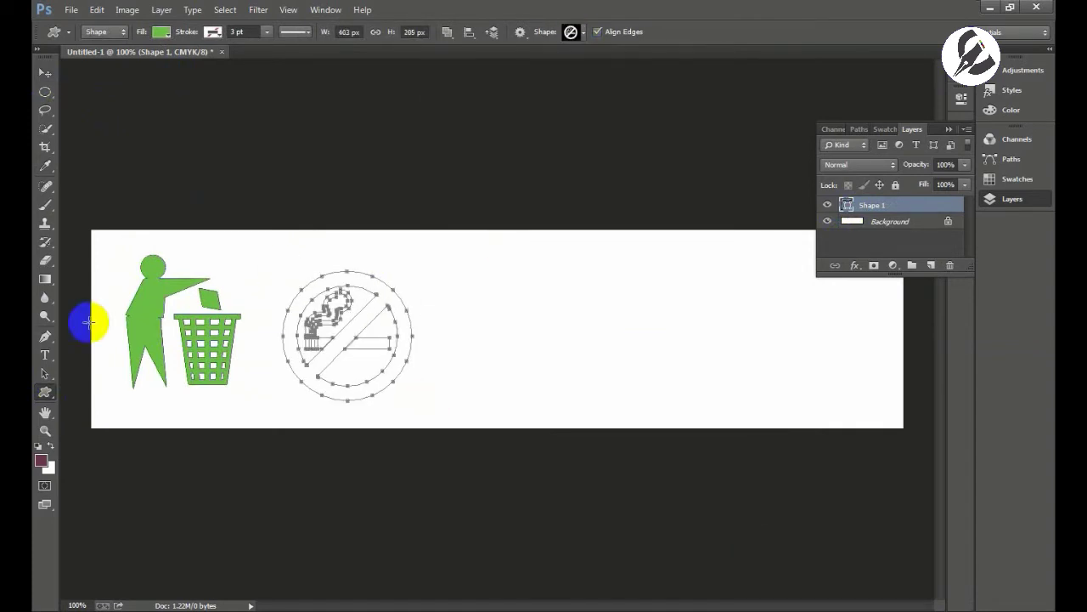
pyautogui.click(45, 74)
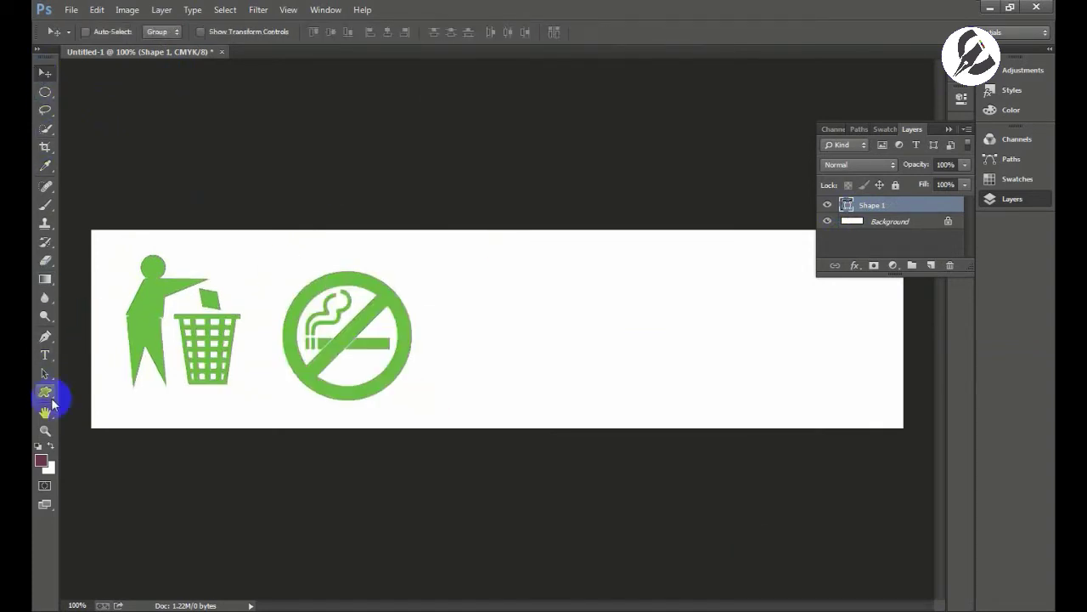
pyautogui.click(48, 395)
# Draw a magnet-with-lightning symbol right of the no-smoking sign
pyautogui.click(571, 32)
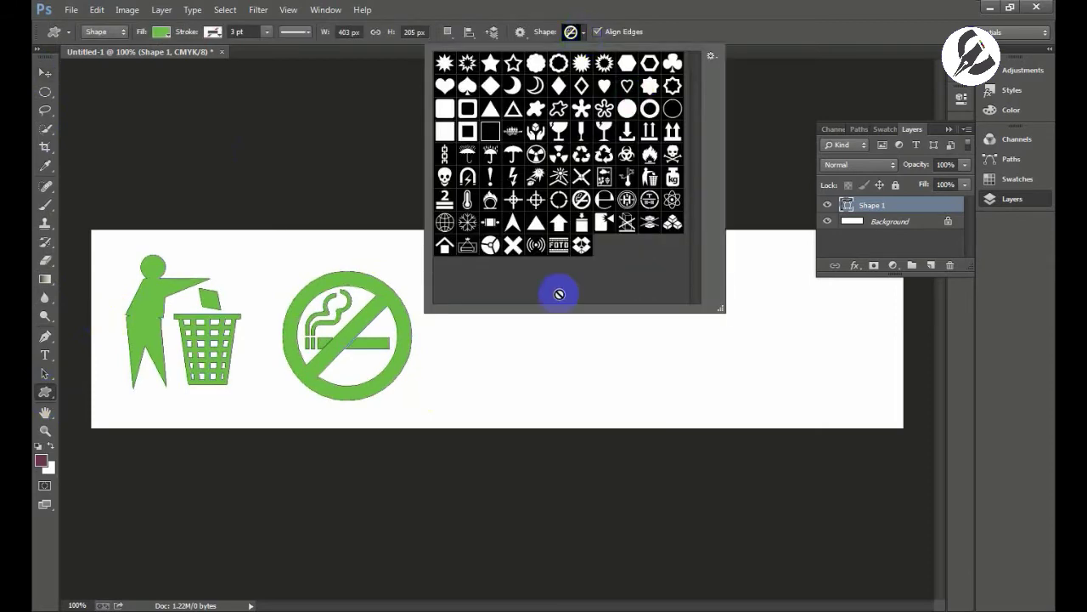
pyautogui.doubleClick(469, 176)
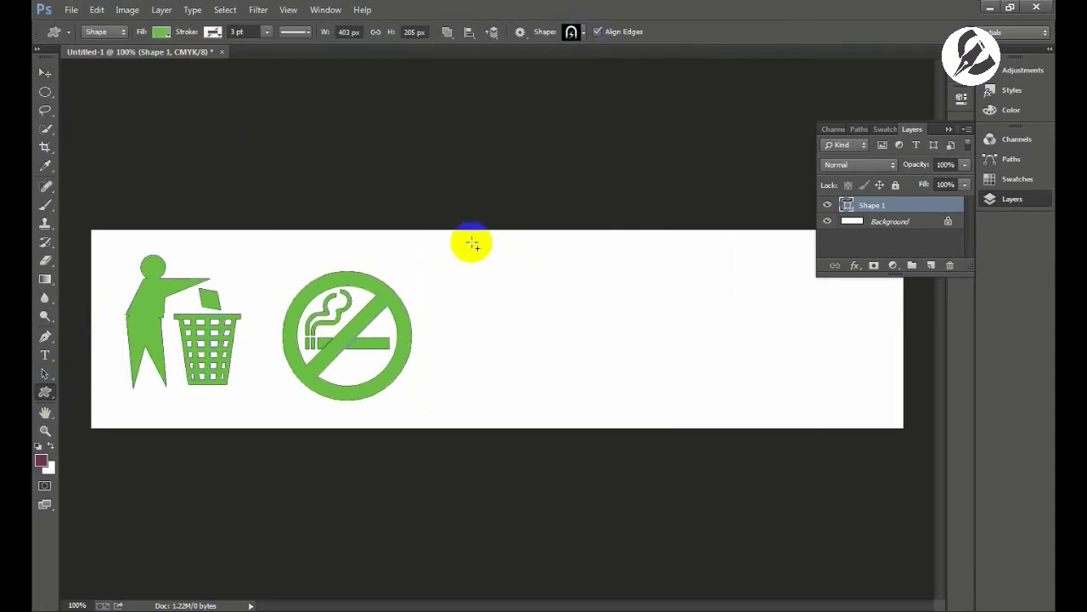
pyautogui.moveTo(469, 243); pyautogui.dragTo(612, 425)
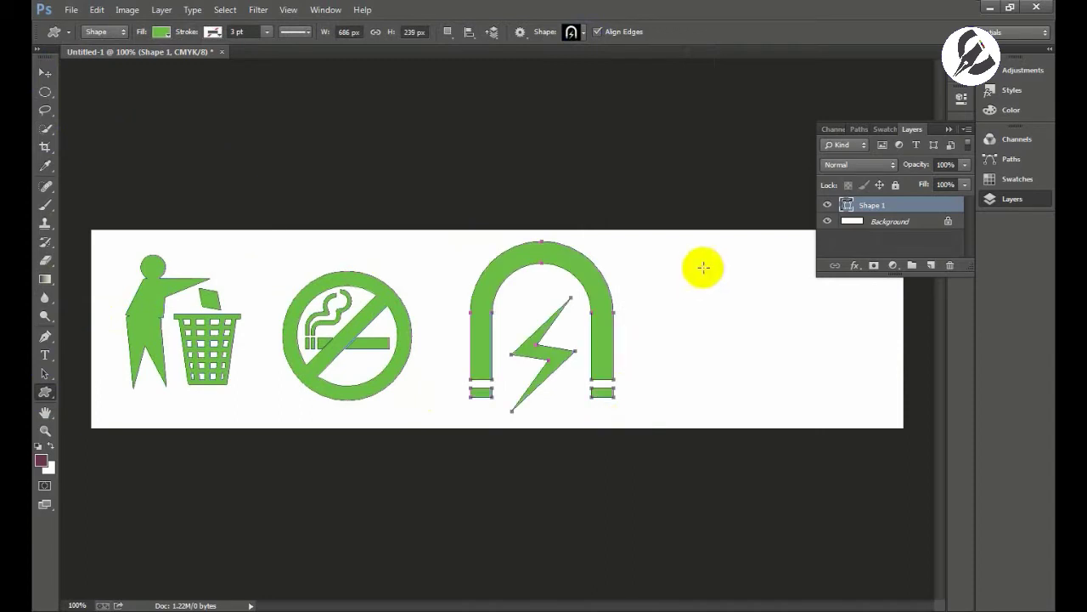
pyautogui.click(164, 33)
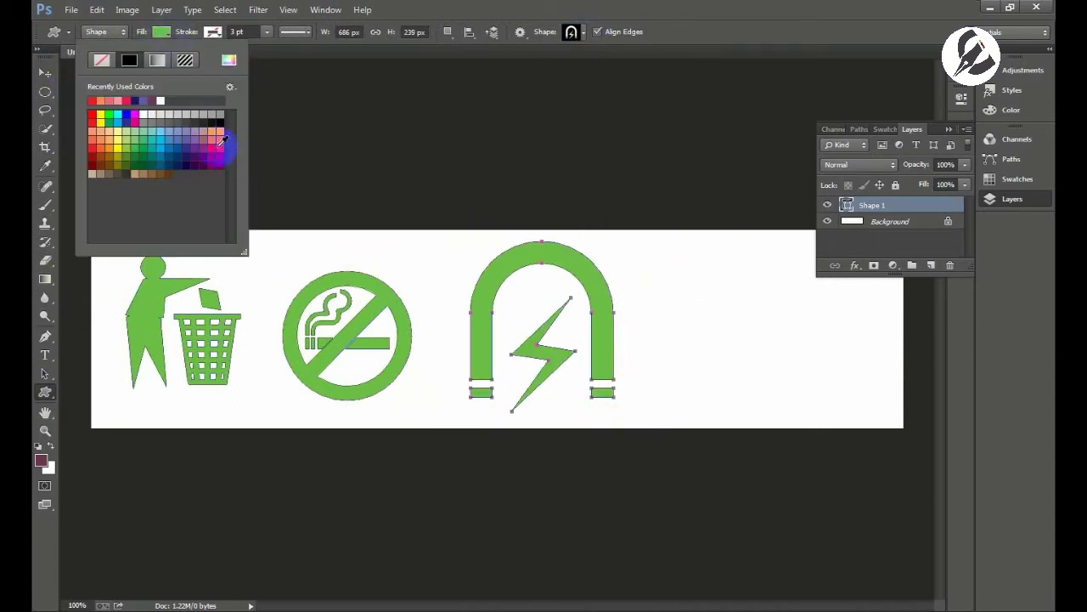
# Set the shape fill to pink-red and draw the thermometer shape right of the magnet
pyautogui.click(220, 141)
pyautogui.press('Return')
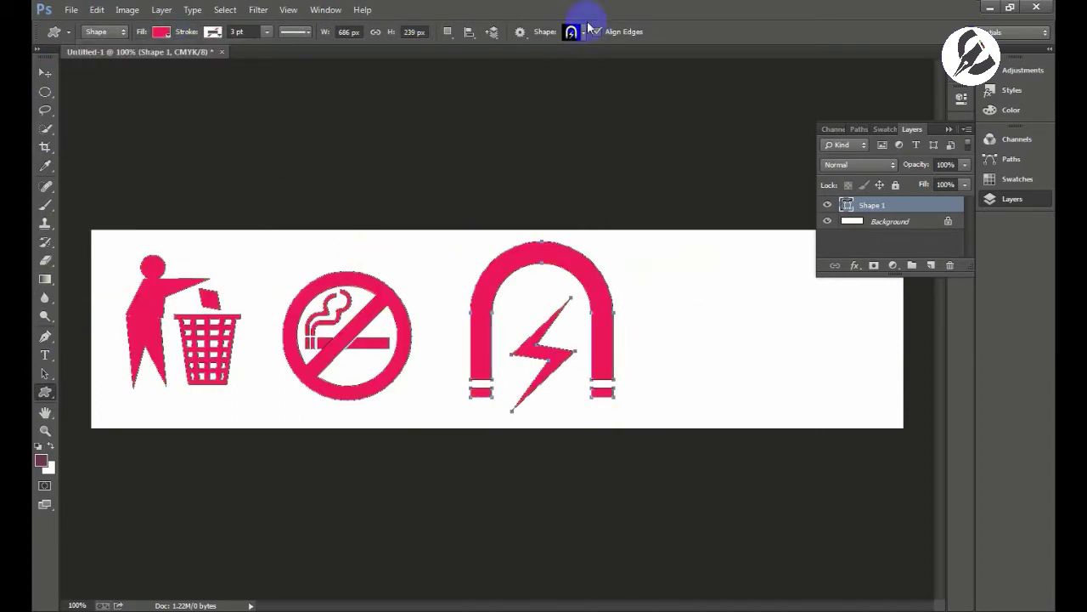
pyautogui.click(880, 185)
pyautogui.click(583, 34)
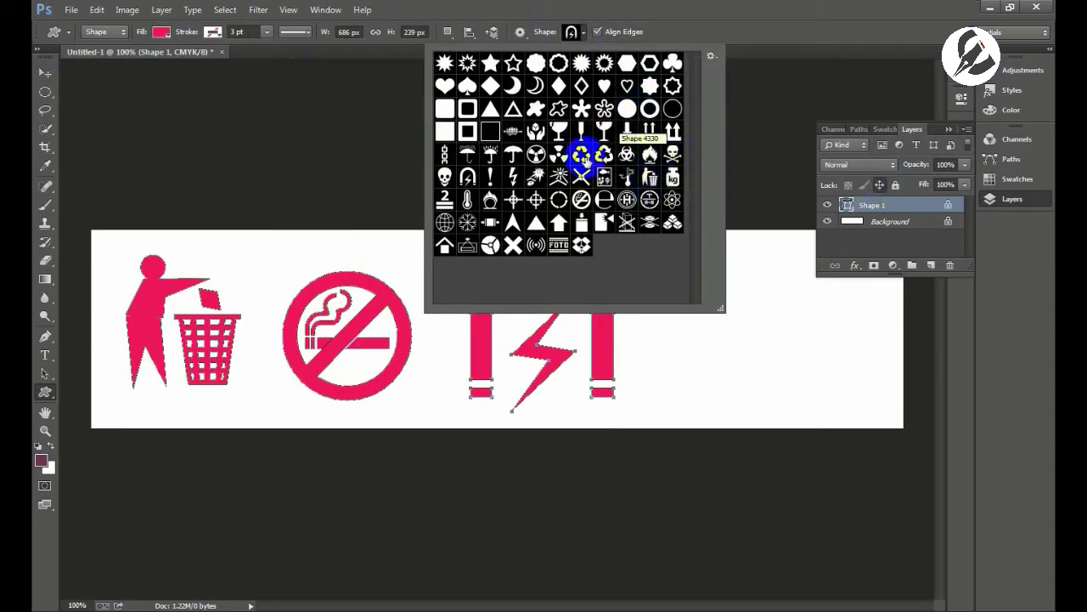
pyautogui.doubleClick(467, 199)
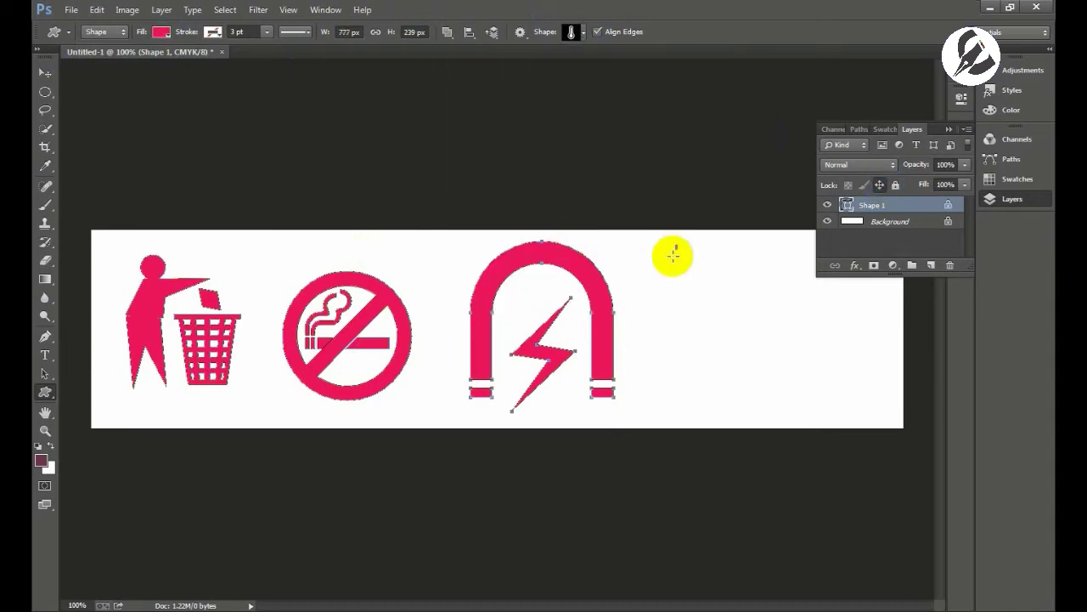
pyautogui.moveTo(673, 255); pyautogui.dragTo(748, 388)
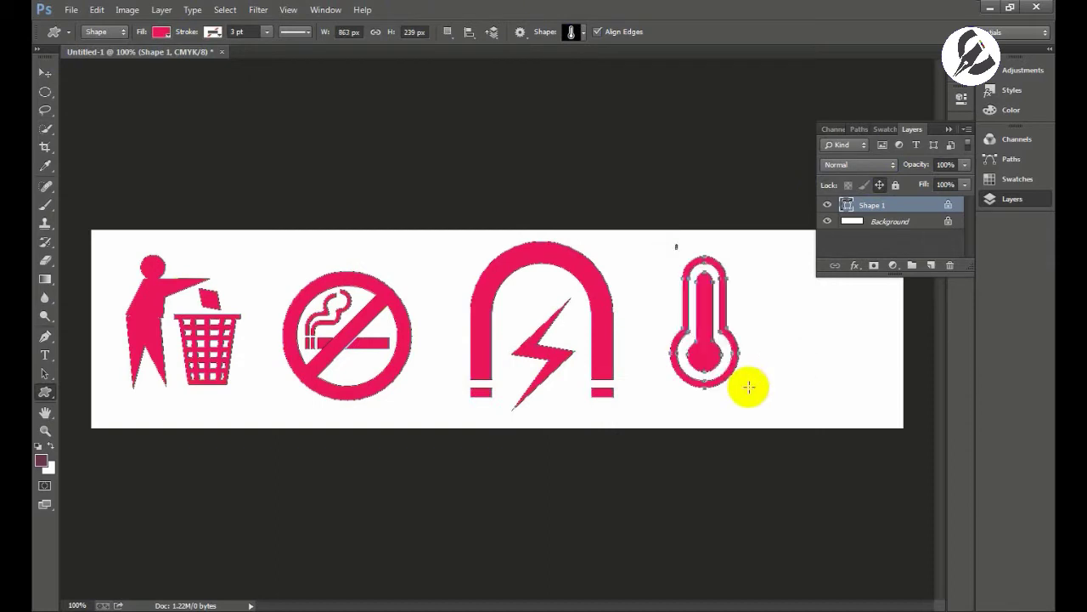
# Draw the hands-holding-a-box custom shape at the right end of the row
pyautogui.click(880, 185)
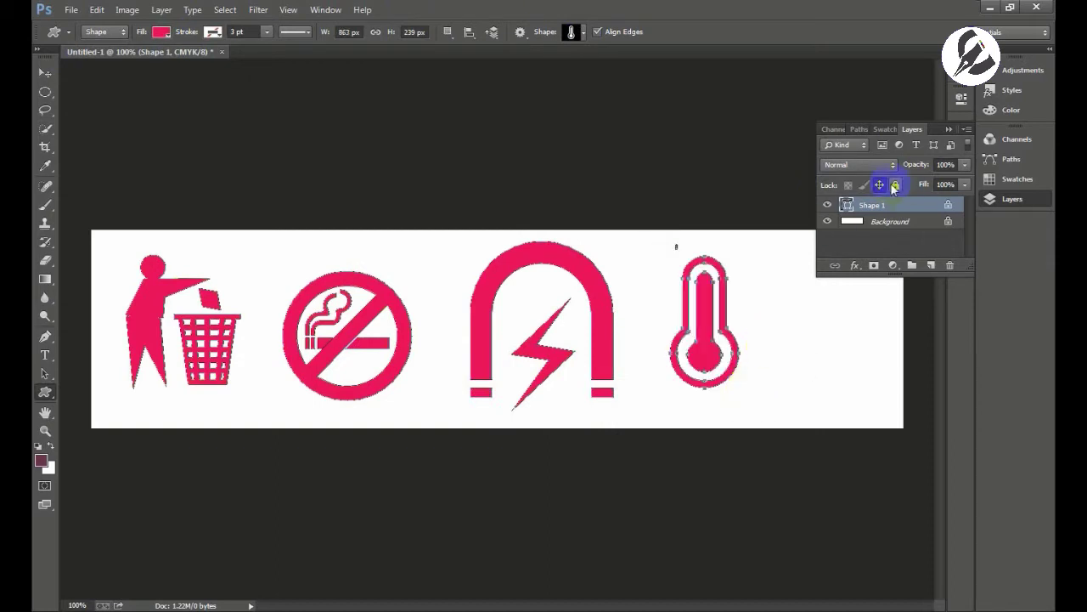
pyautogui.click(571, 33)
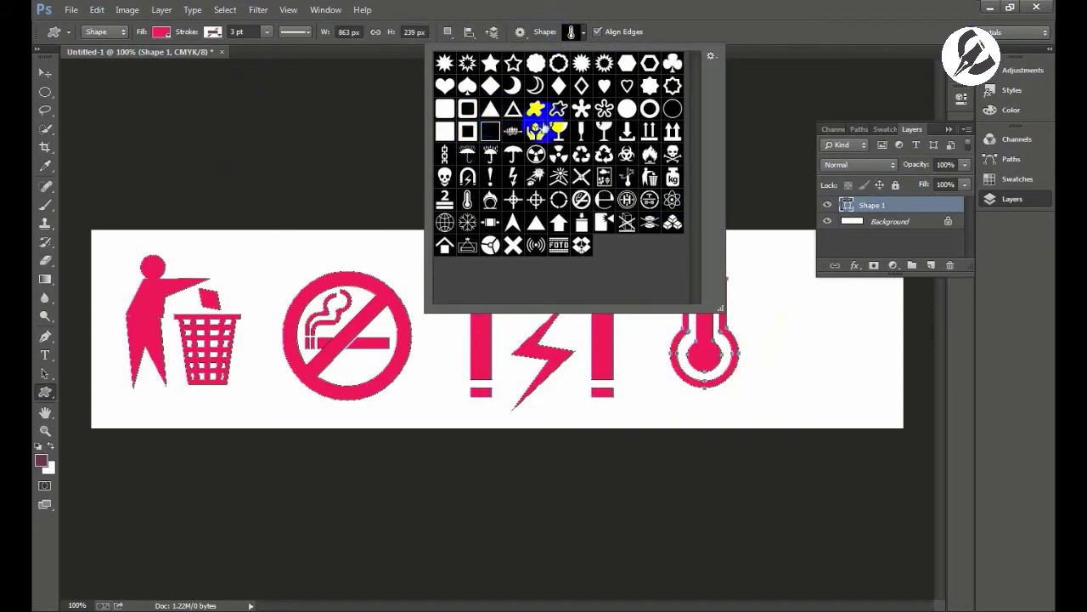
pyautogui.doubleClick(541, 129)
pyautogui.moveTo(764, 254); pyautogui.dragTo(900, 516)
pyautogui.click(987, 199)
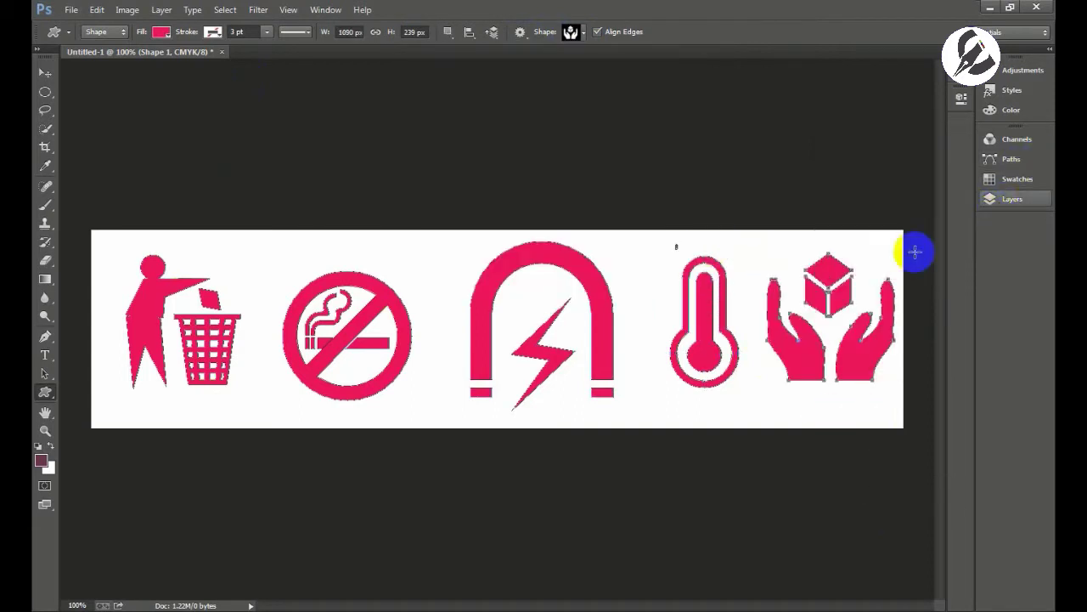
pyautogui.click(45, 72)
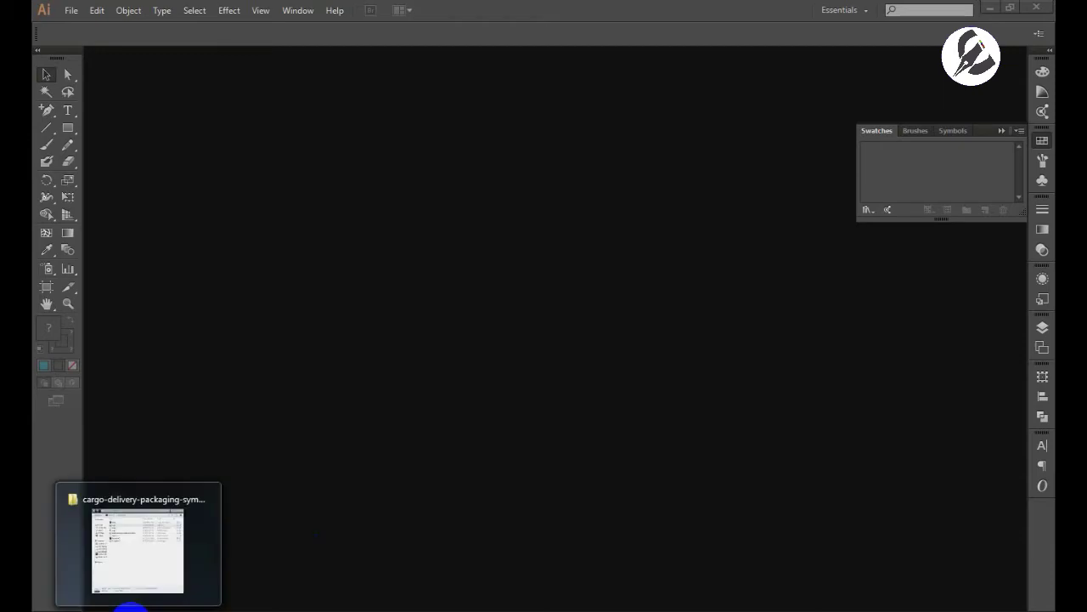
pyautogui.moveTo(131, 610)
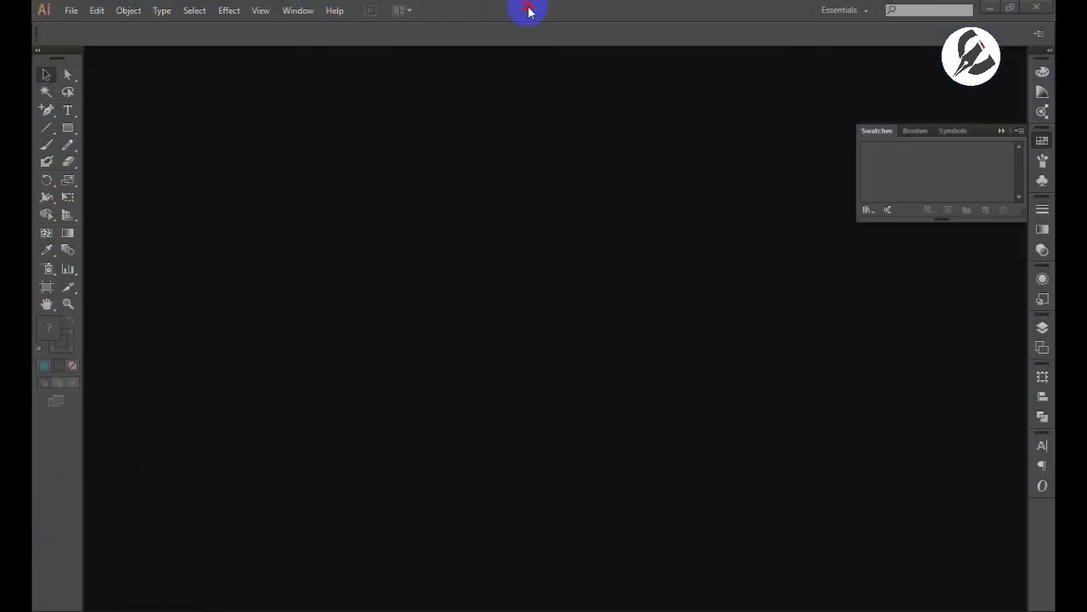
# Drag the cargo .ai artwork from the cargo symbols folder into Illustrator to open it
pyautogui.click(528, 9)
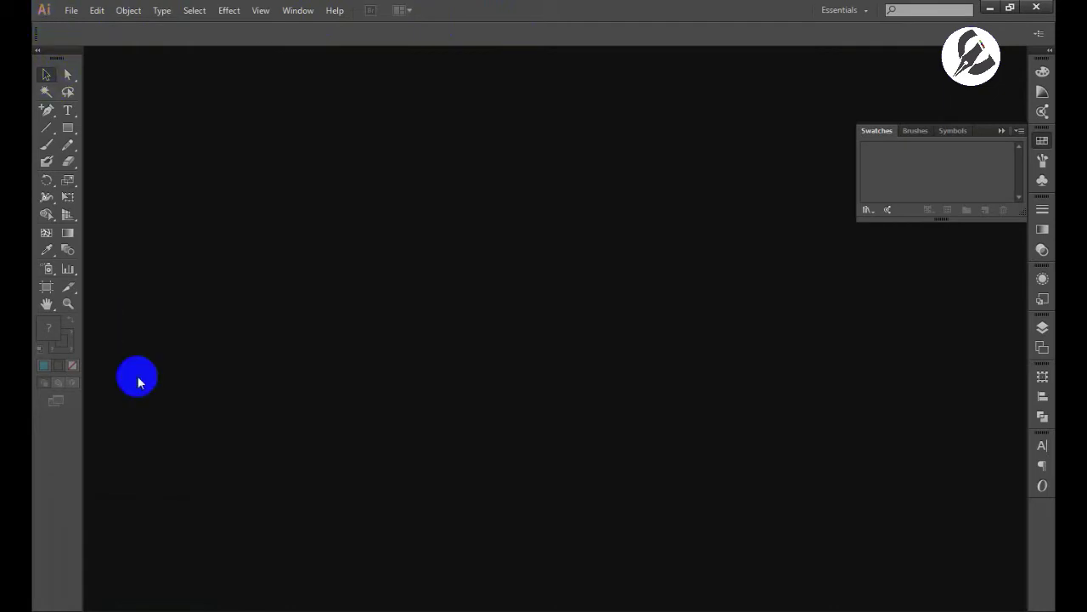
pyautogui.click(144, 607)
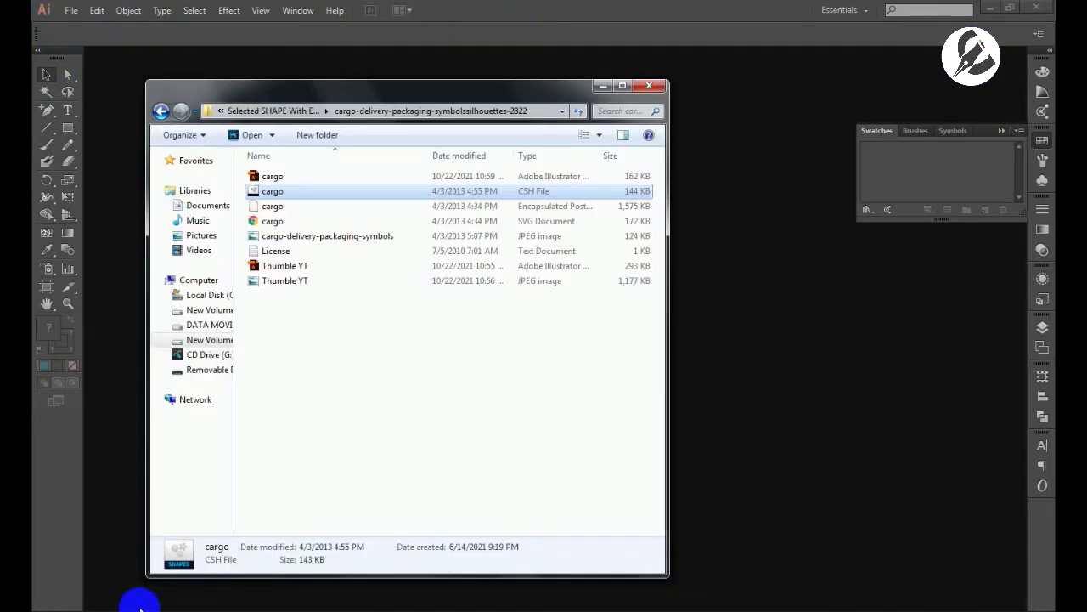
pyautogui.click(267, 176)
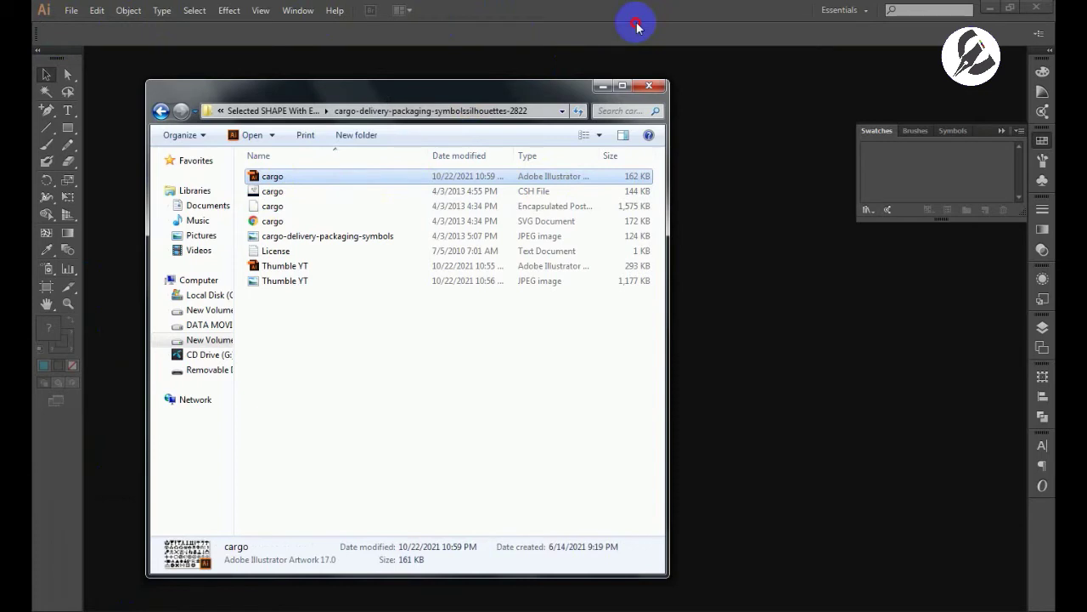
pyautogui.moveTo(315, 176); pyautogui.dragTo(272, 179)
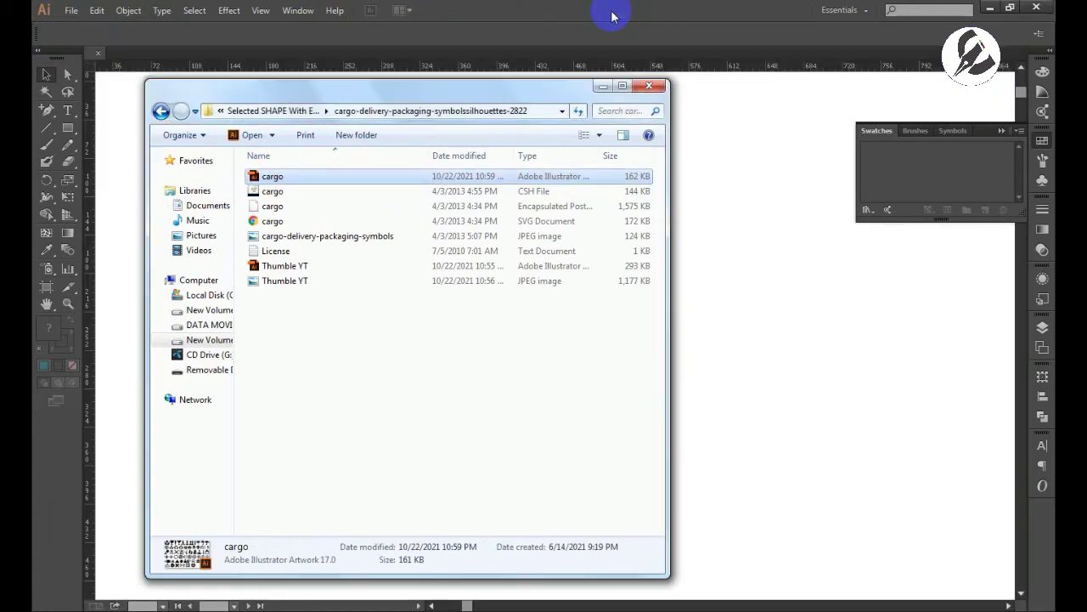
pyautogui.click(614, 17)
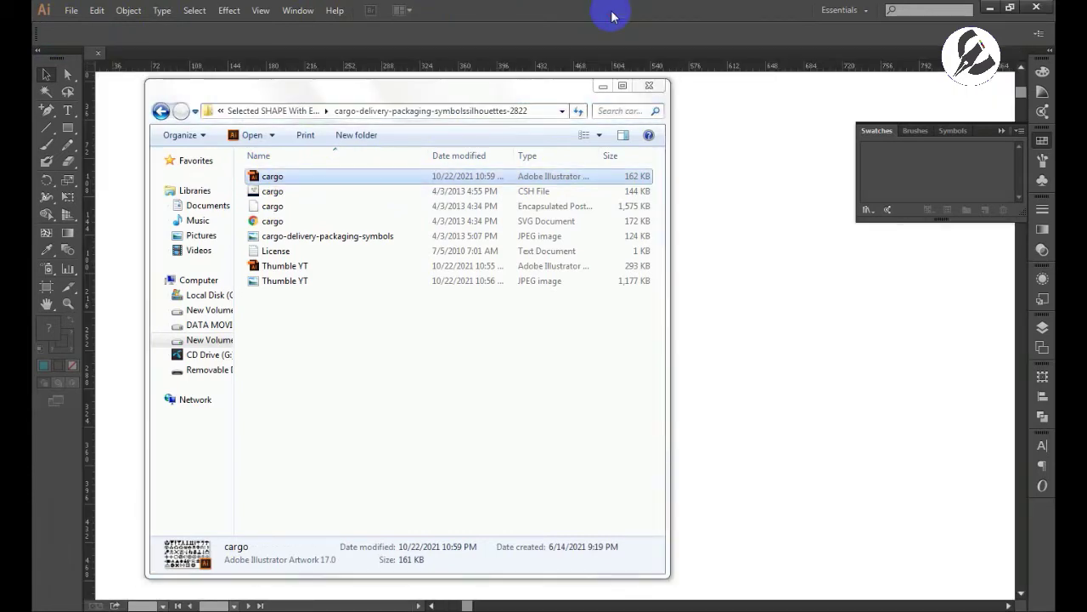
# Colour the skull and crossbones red and the rubbish-bin figure dark blue
pyautogui.click(46, 304)
pyautogui.moveTo(195, 287)
pyautogui.mouseDown()
pyautogui.moveTo(282, 308)
pyautogui.moveTo(257, 300)
pyautogui.mouseUp()
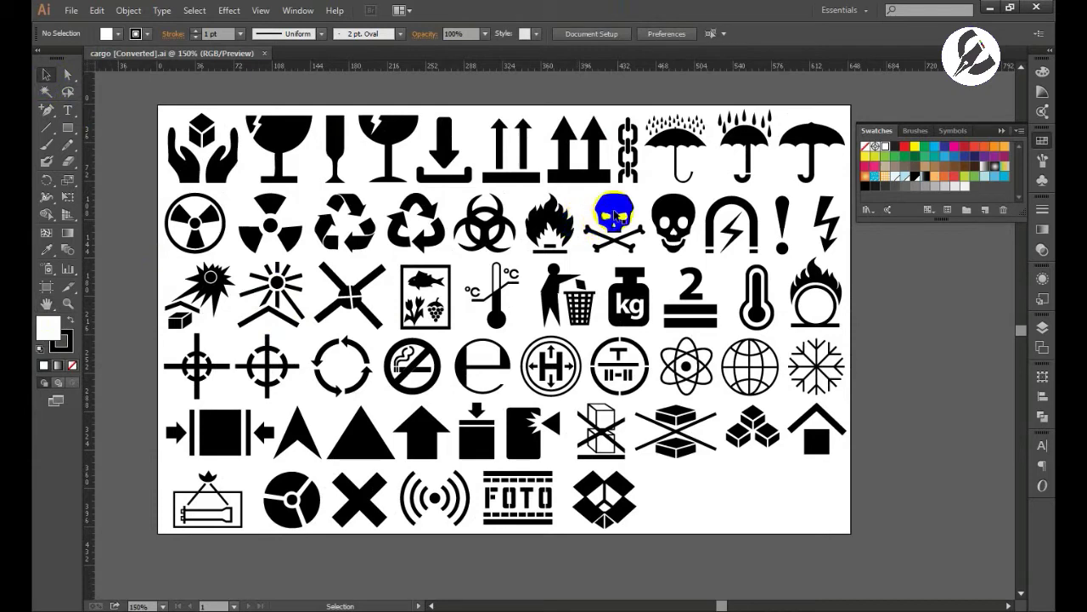
pyautogui.click(613, 219)
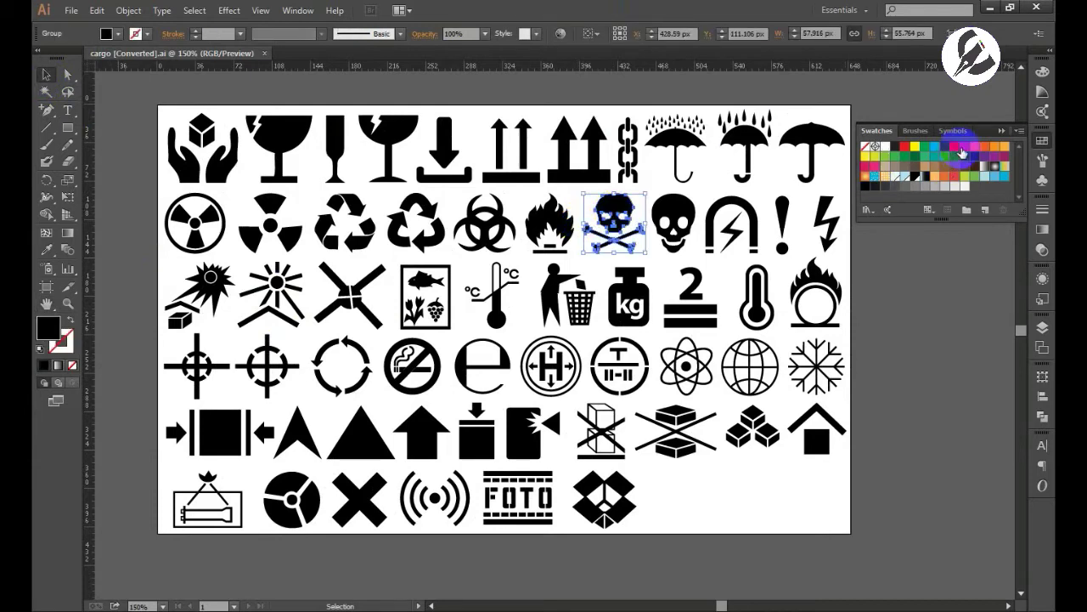
pyautogui.click(965, 147)
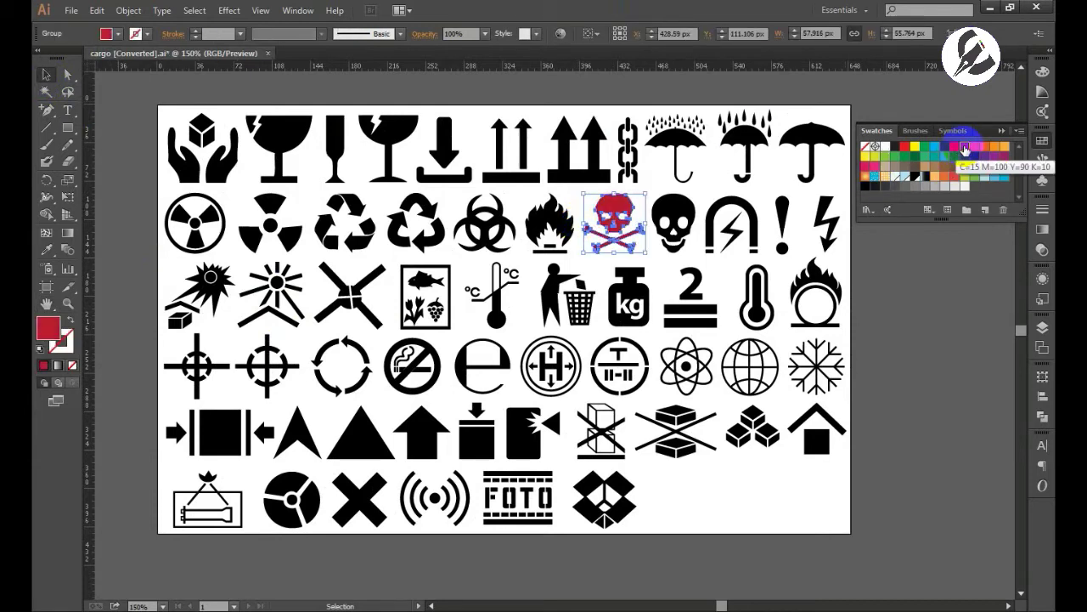
pyautogui.click(868, 301)
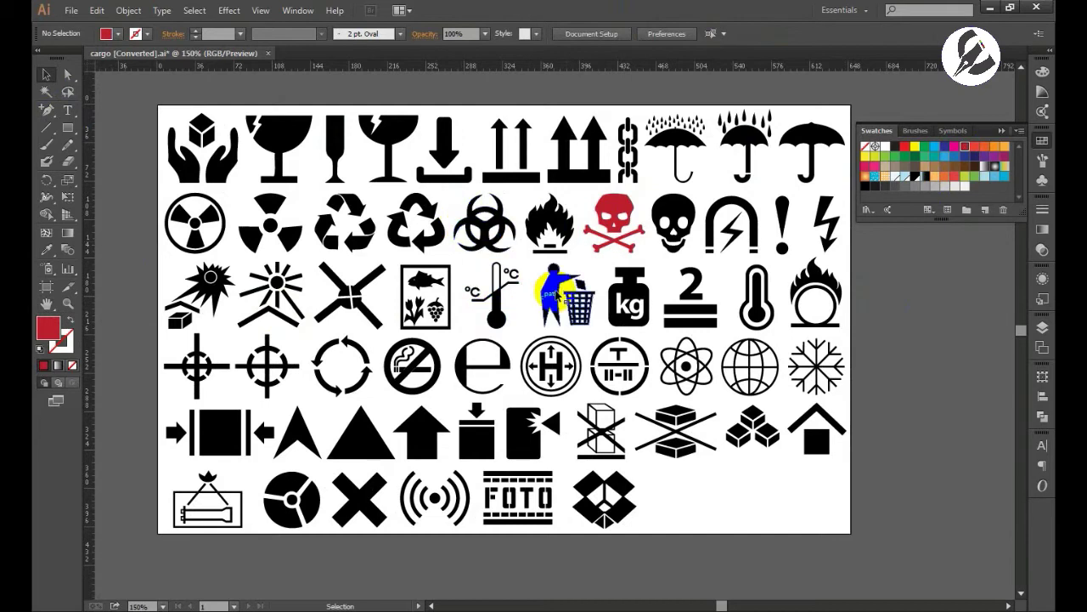
pyautogui.click(557, 295)
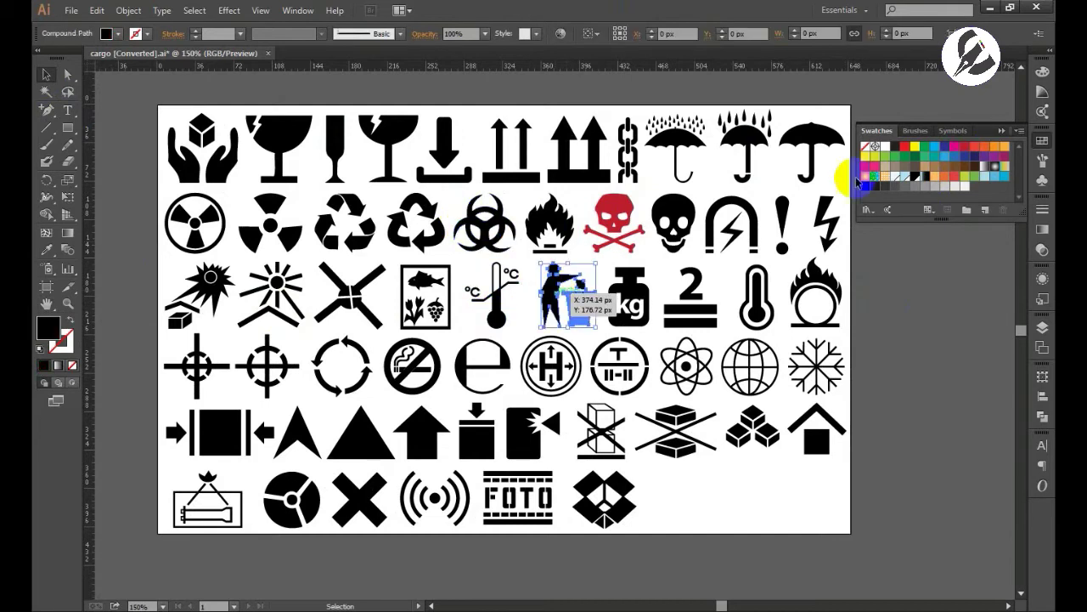
pyautogui.click(968, 157)
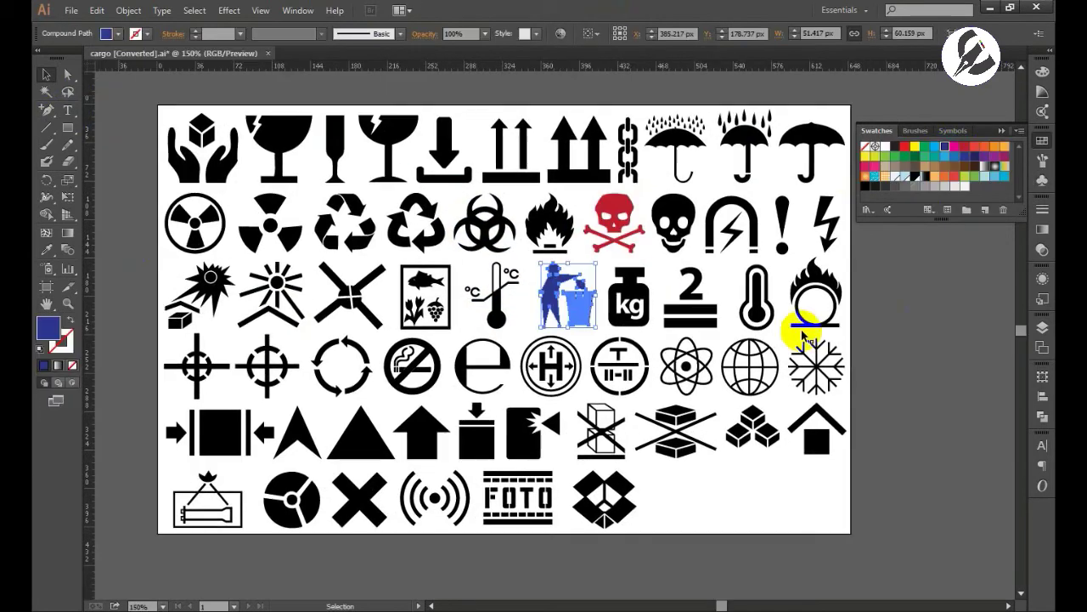
# Make the thermometer yellow with a red outer path
pyautogui.click(756, 298)
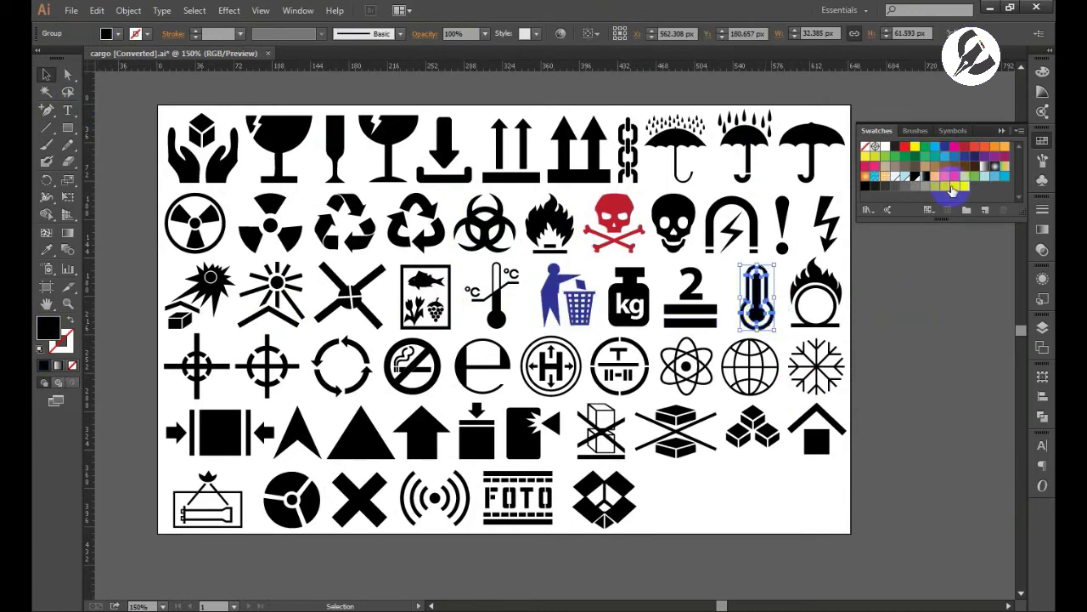
pyautogui.click(911, 151)
pyautogui.click(769, 331)
pyautogui.click(68, 74)
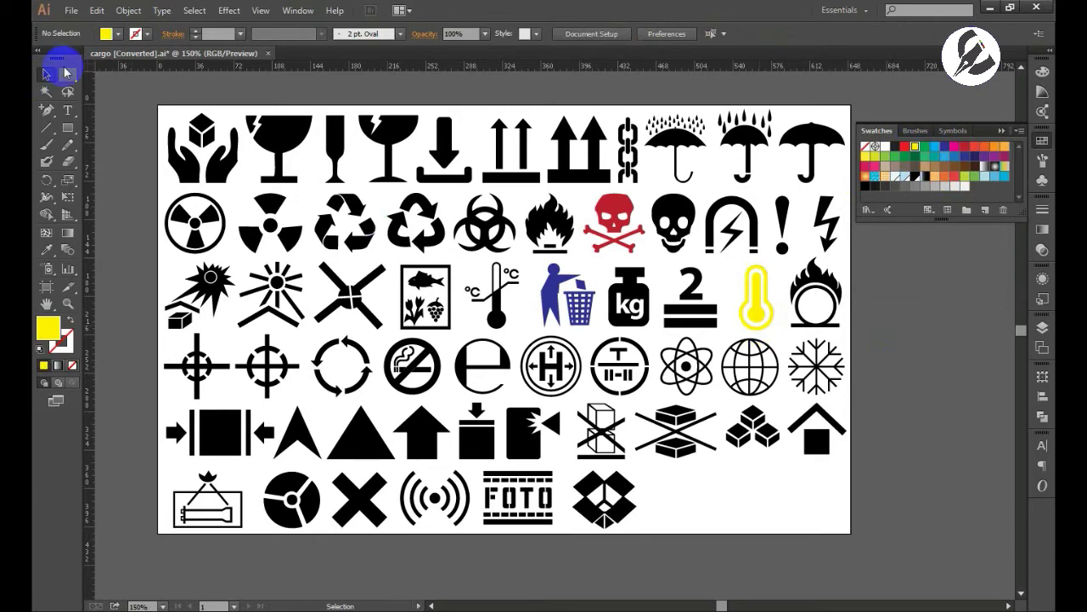
pyautogui.click(765, 330)
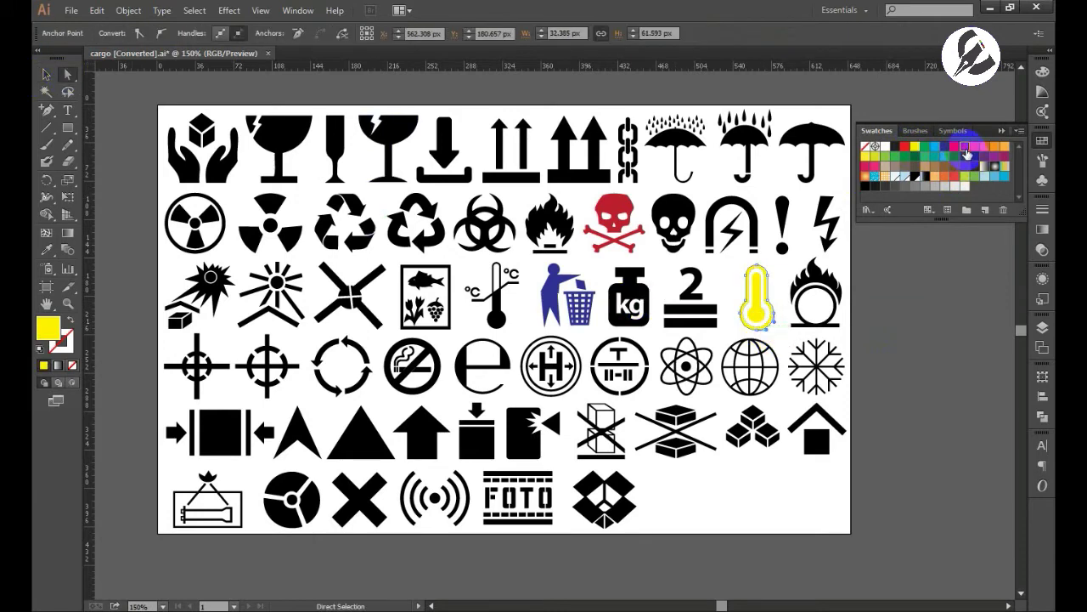
pyautogui.click(955, 146)
pyautogui.click(756, 293)
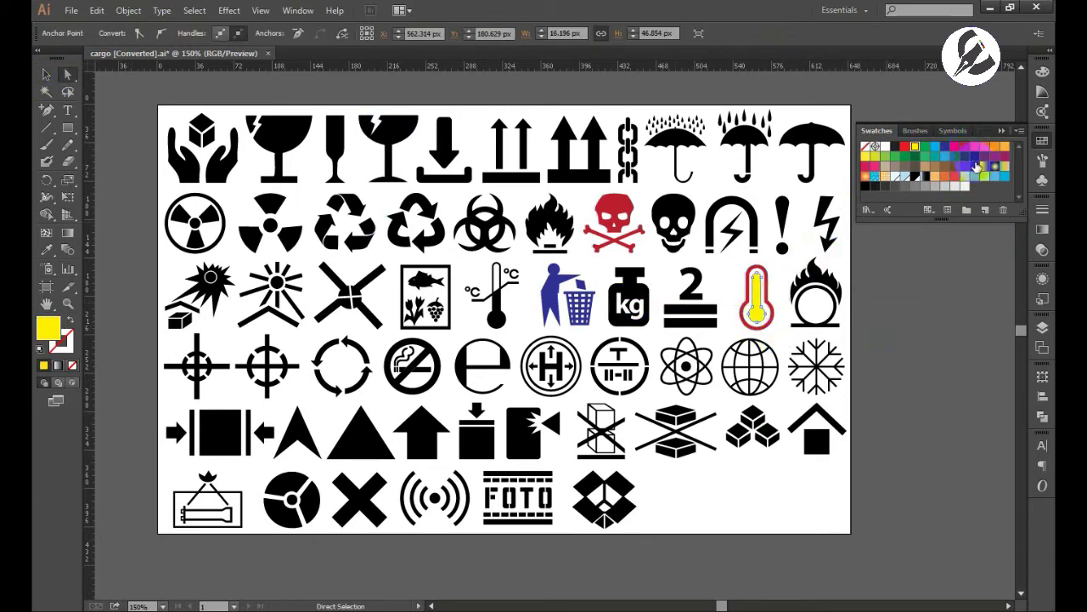
pyautogui.click(867, 329)
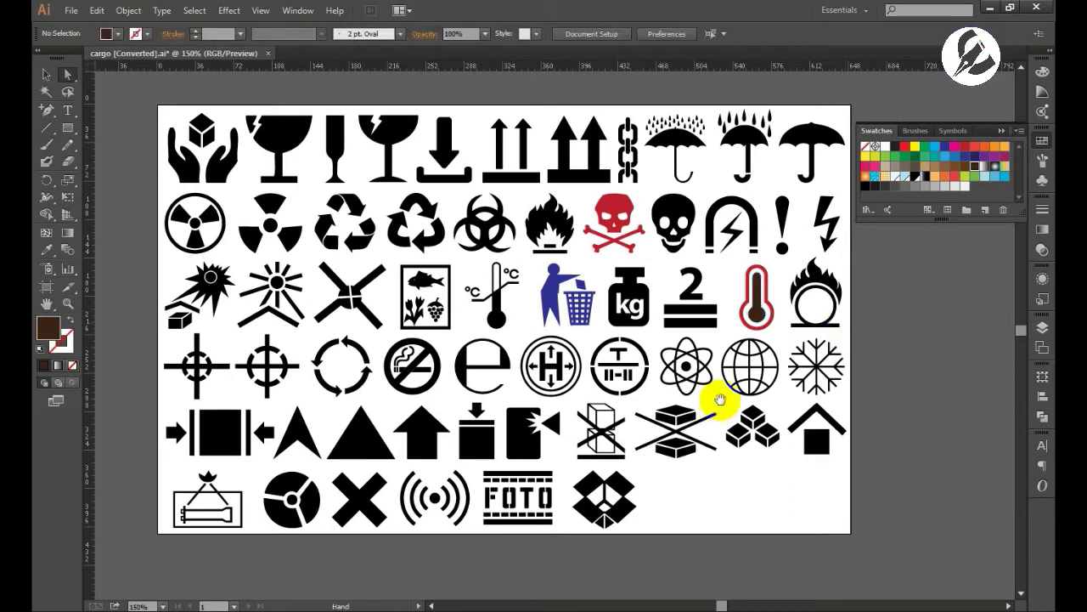
# Fill the no-smoking symbol red
pyautogui.moveTo(716, 400); pyautogui.dragTo(686, 408)
pyautogui.click(368, 365)
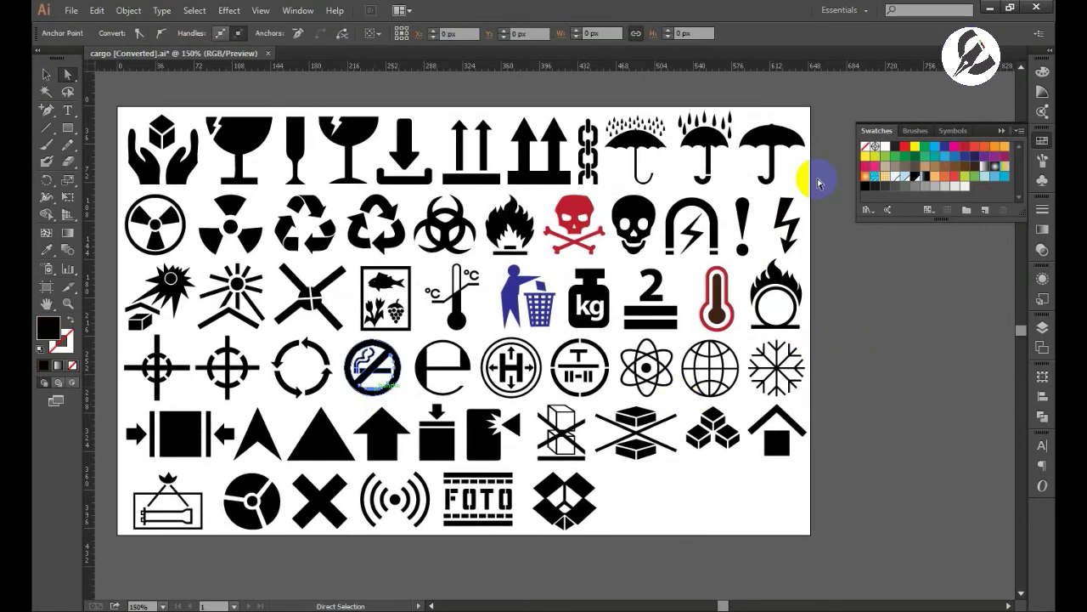
pyautogui.click(45, 75)
pyautogui.click(348, 369)
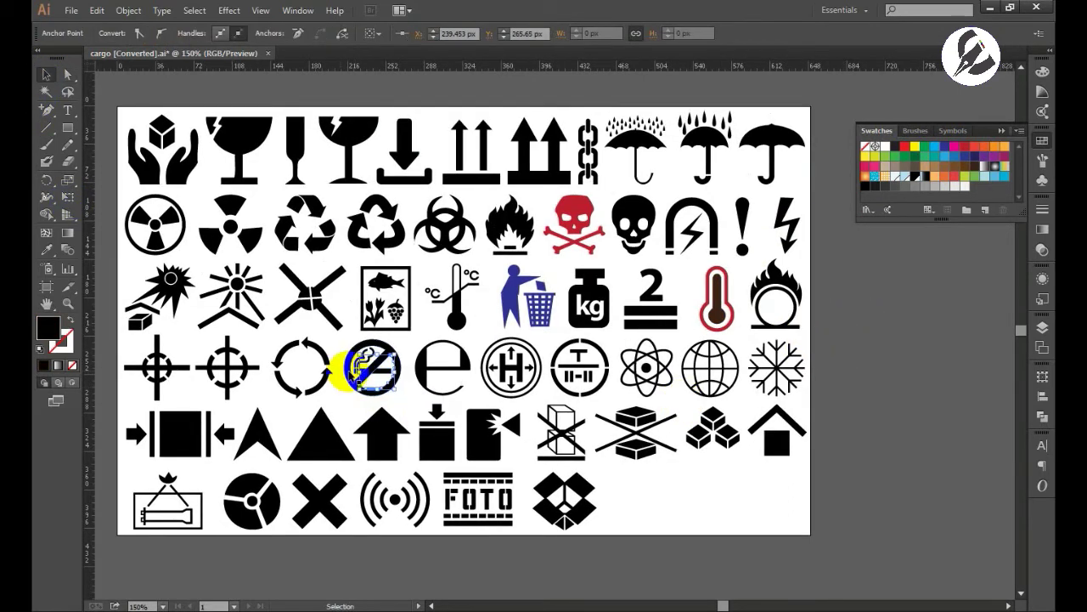
pyautogui.click(945, 156)
pyautogui.click(935, 146)
pyautogui.click(965, 146)
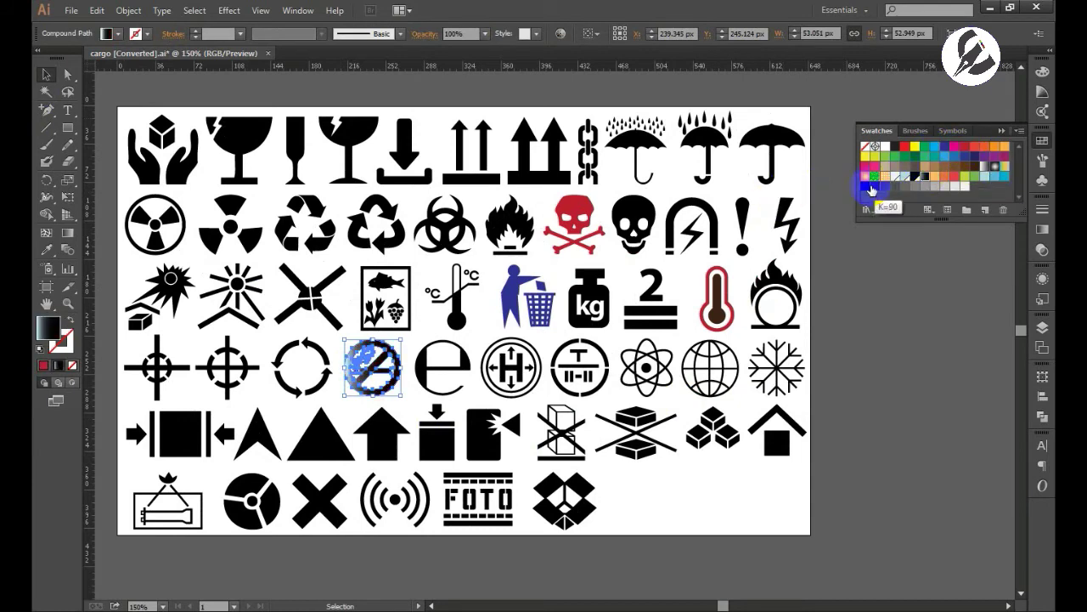
pyautogui.click(783, 187)
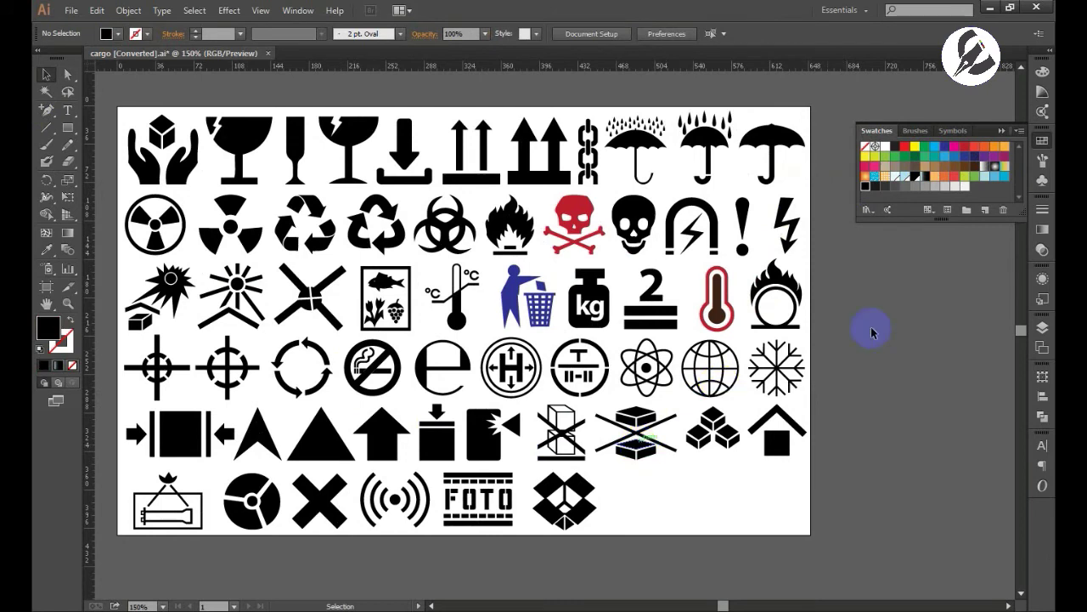
# Place a copy of the red skull beside the artboard and draw a rectangle around it
pyautogui.moveTo(871, 328); pyautogui.dragTo(620, 336)
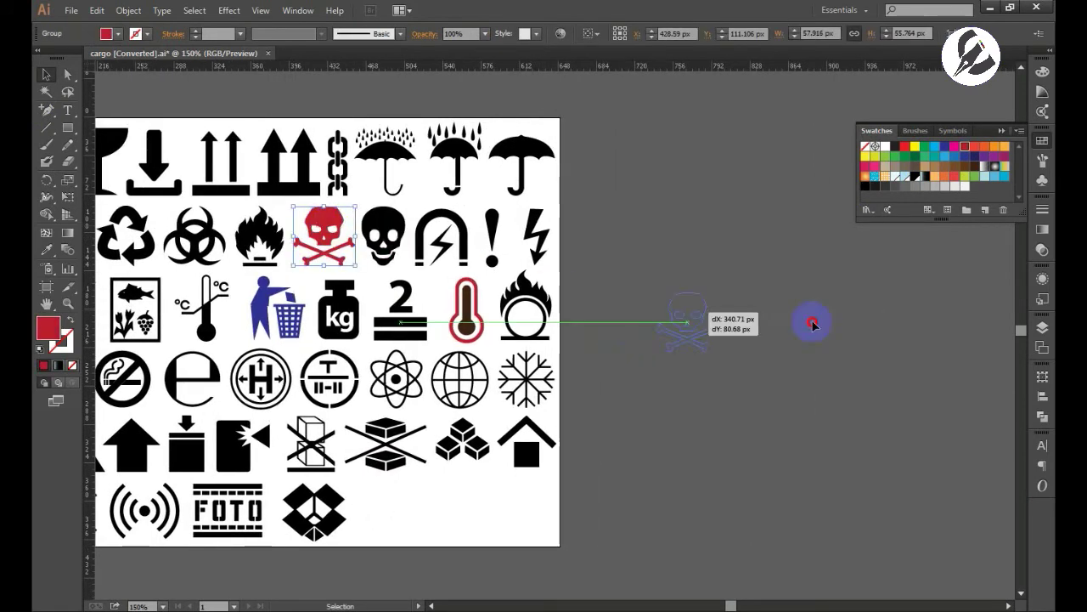
pyautogui.moveTo(334, 231); pyautogui.dragTo(785, 319)
pyautogui.click(805, 425)
pyautogui.click(67, 128)
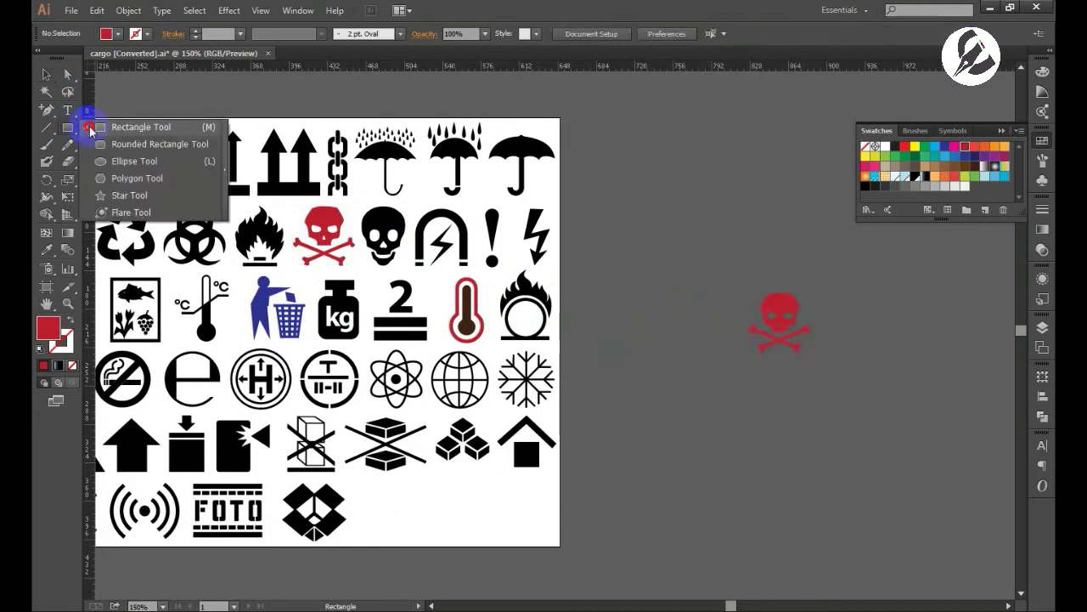
pyautogui.moveTo(724, 246)
pyautogui.mouseDown()
pyautogui.moveTo(913, 406)
pyautogui.moveTo(855, 405)
pyautogui.mouseUp()
# Give the rectangle a 3 pt red outline and a white fill
pyautogui.click(68, 317)
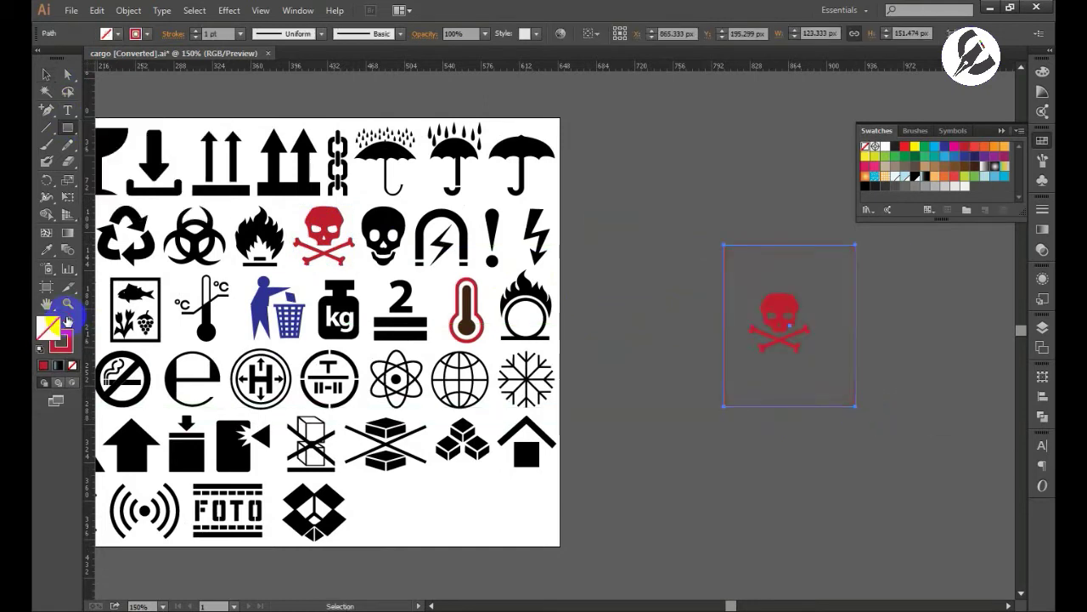
pyautogui.click(1044, 211)
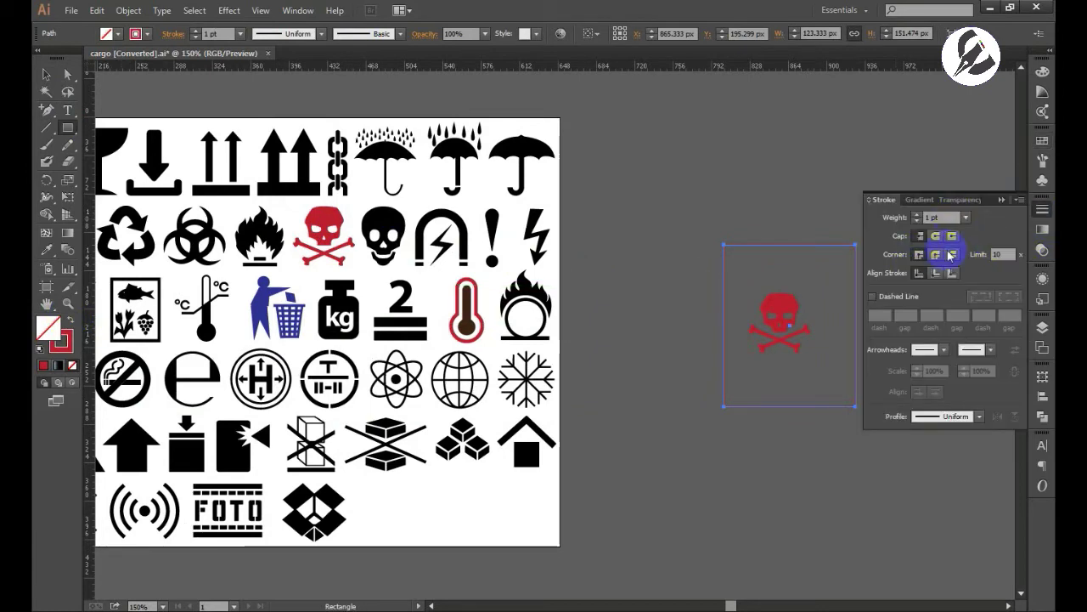
pyautogui.click(916, 217)
pyautogui.click(916, 217)
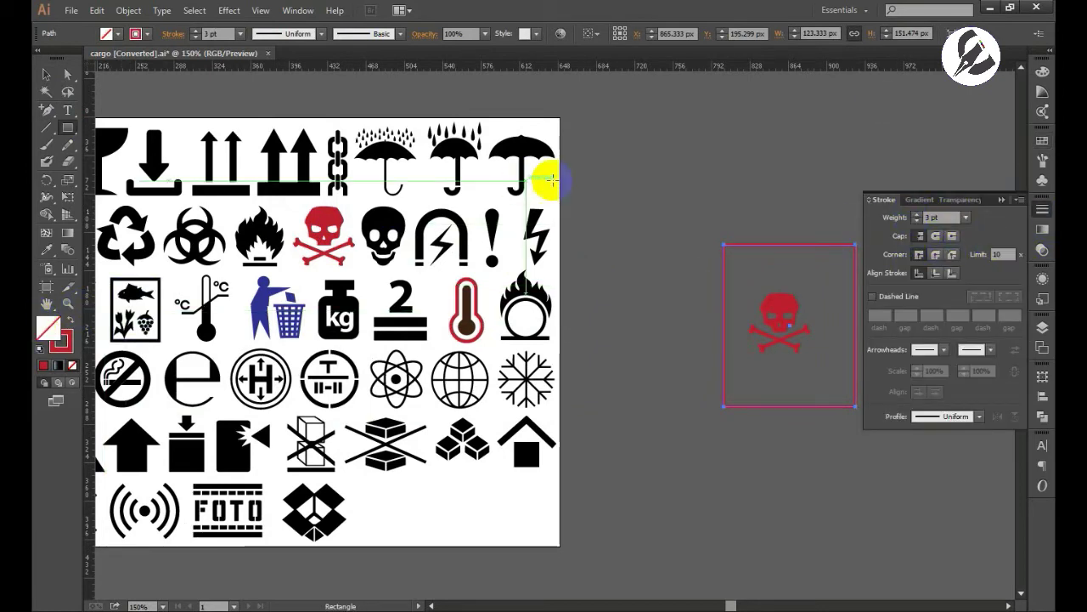
pyautogui.click(1038, 75)
pyautogui.click(892, 154)
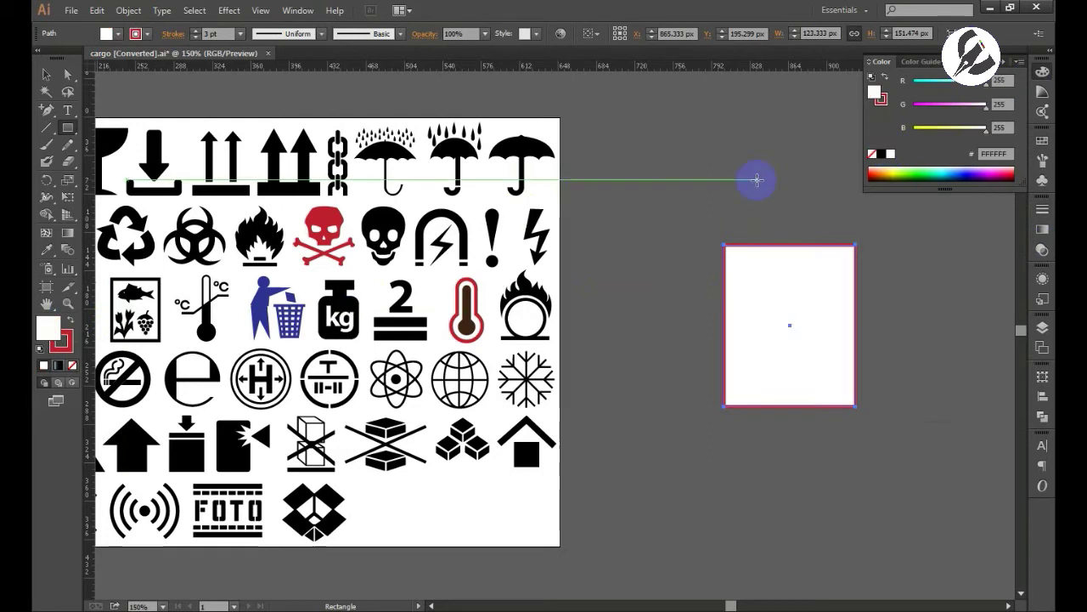
# Send the white card behind the skull and centre the skull horizontally on it
pyautogui.rightClick(855, 294)
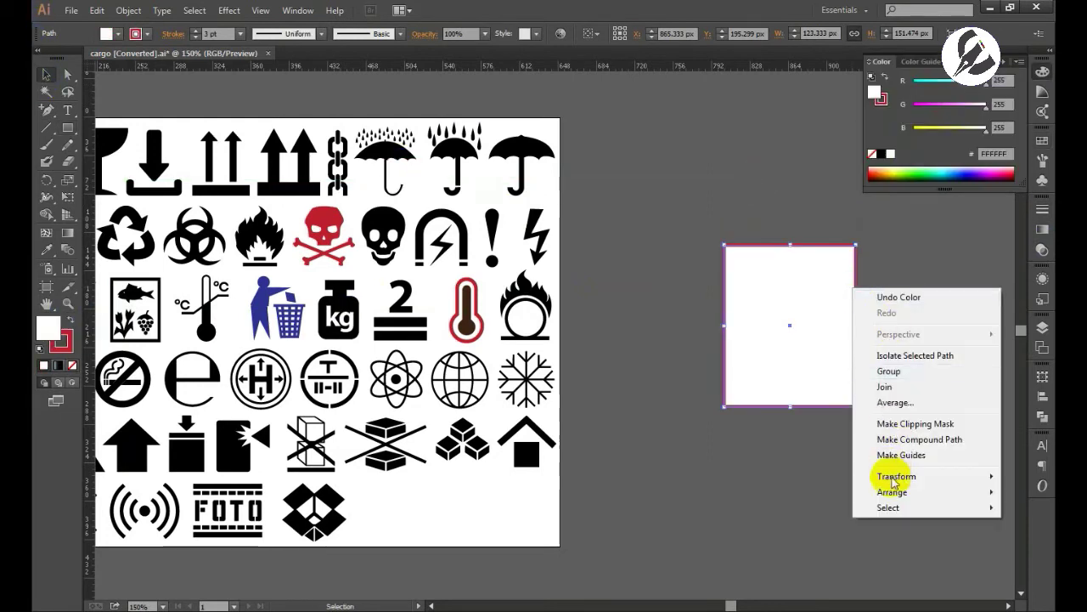
pyautogui.click(750, 492)
pyautogui.rightClick(735, 389)
pyautogui.moveTo(891, 492)
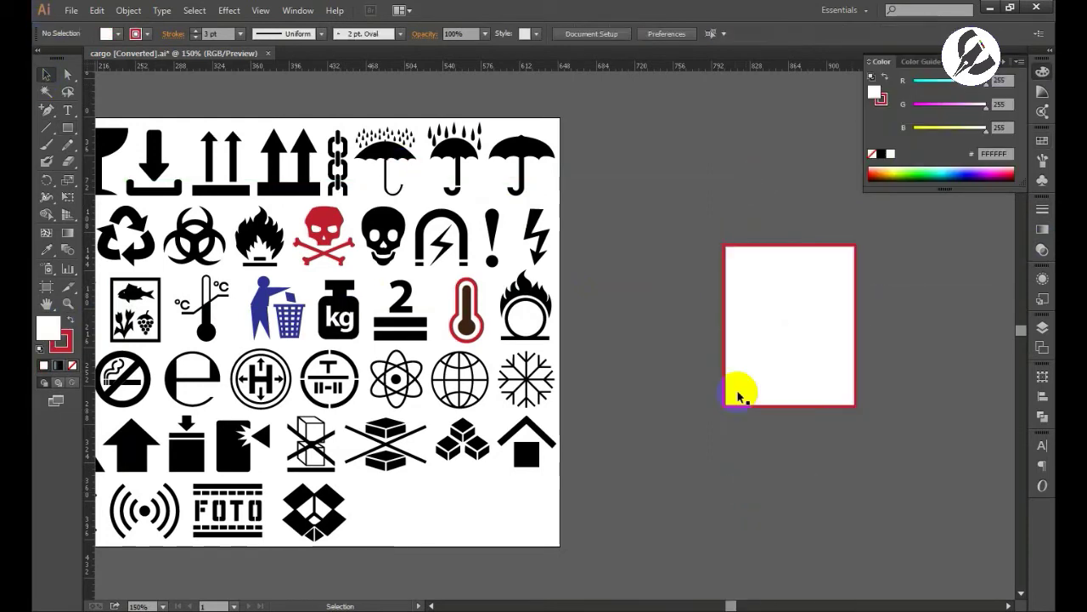
pyautogui.click(598, 413)
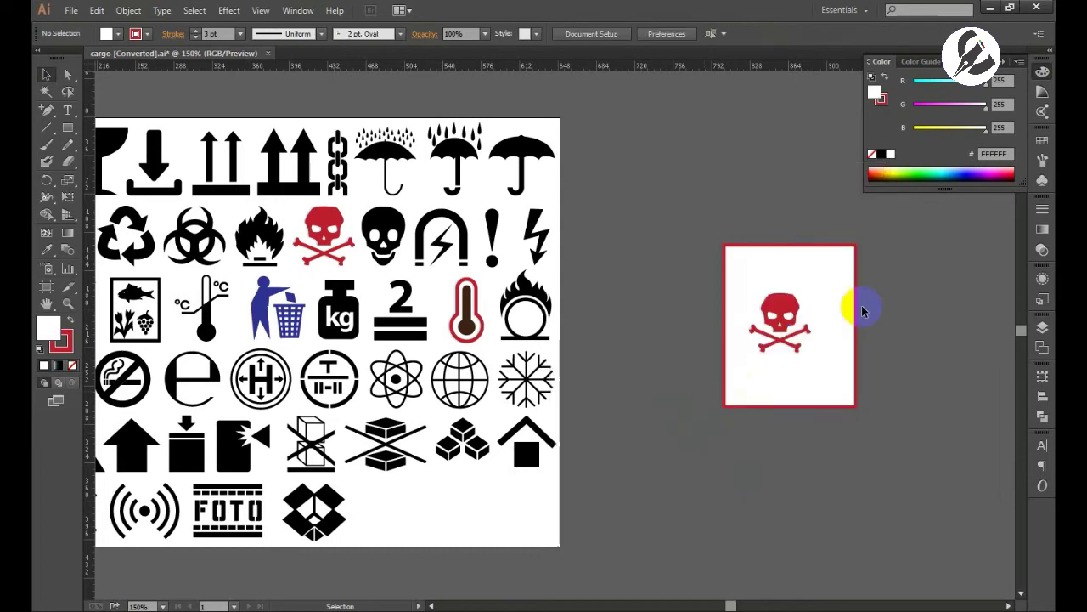
pyautogui.hotkey('ctrl', 'a')
pyautogui.click(1043, 397)
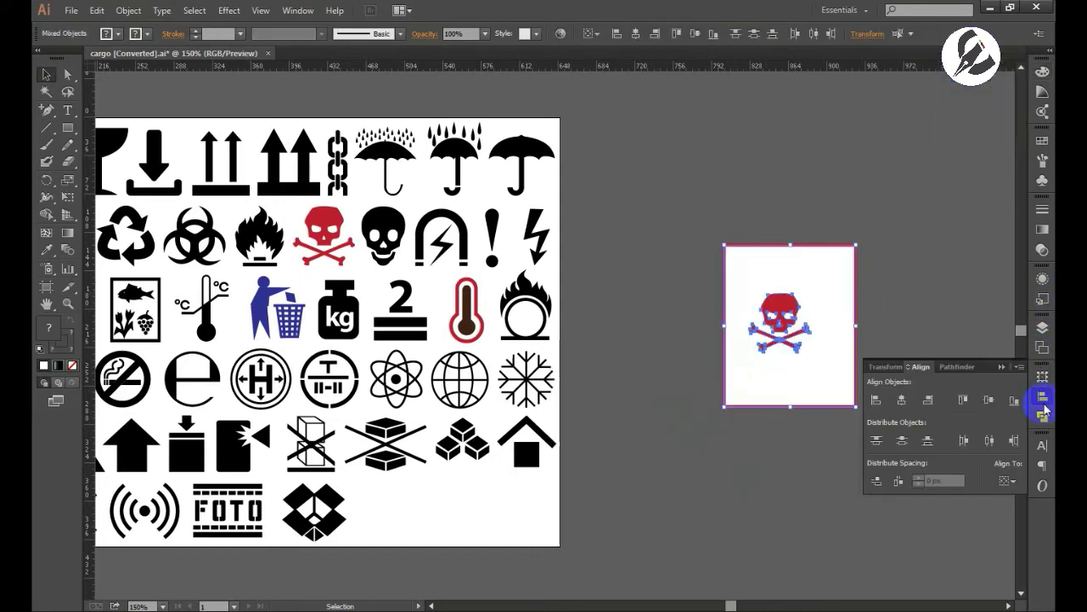
pyautogui.click(1008, 481)
pyautogui.click(968, 412)
pyautogui.click(903, 400)
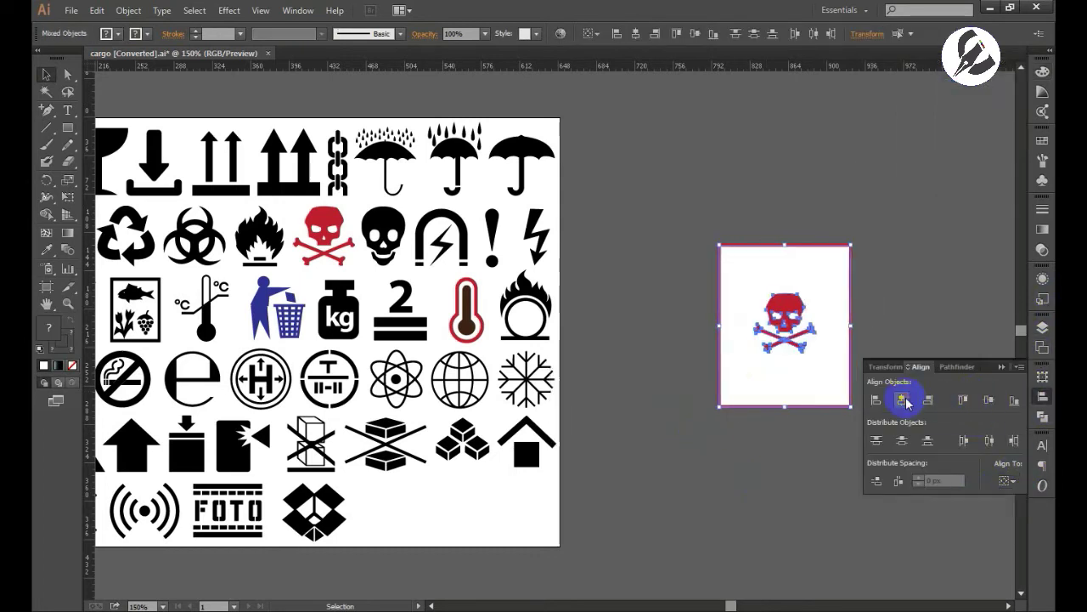
pyautogui.click(902, 269)
# Draw a triangle, move it onto the skull card, and remove its fill
pyautogui.moveTo(77, 140); pyautogui.dragTo(127, 178)
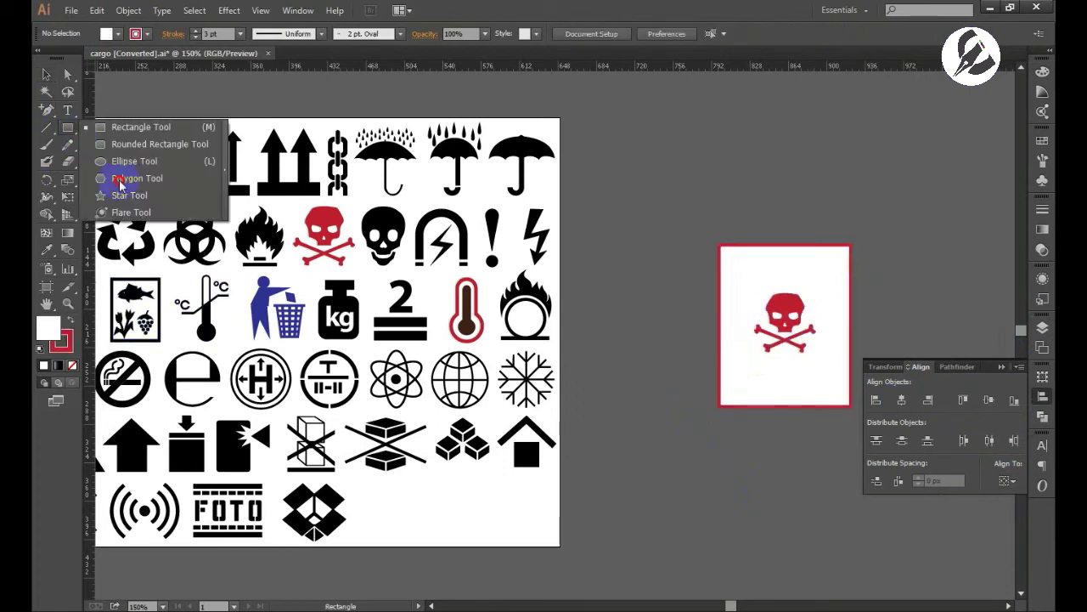
pyautogui.moveTo(812, 136)
pyautogui.mouseDown()
pyautogui.moveTo(863, 183)
pyautogui.moveTo(850, 141)
pyautogui.moveTo(821, 130)
pyautogui.moveTo(816, 177)
pyautogui.mouseUp()
pyautogui.press('Up')
pyautogui.click(46, 78)
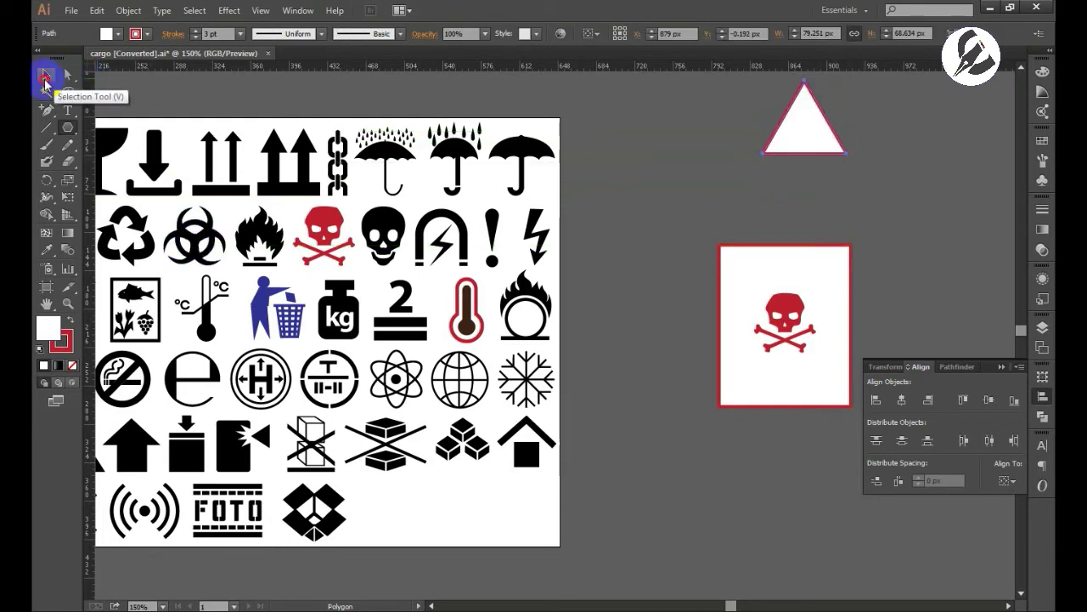
pyautogui.moveTo(811, 112)
pyautogui.mouseDown()
pyautogui.moveTo(780, 307)
pyautogui.moveTo(812, 328)
pyautogui.moveTo(831, 364)
pyautogui.mouseUp()
pyautogui.click(72, 365)
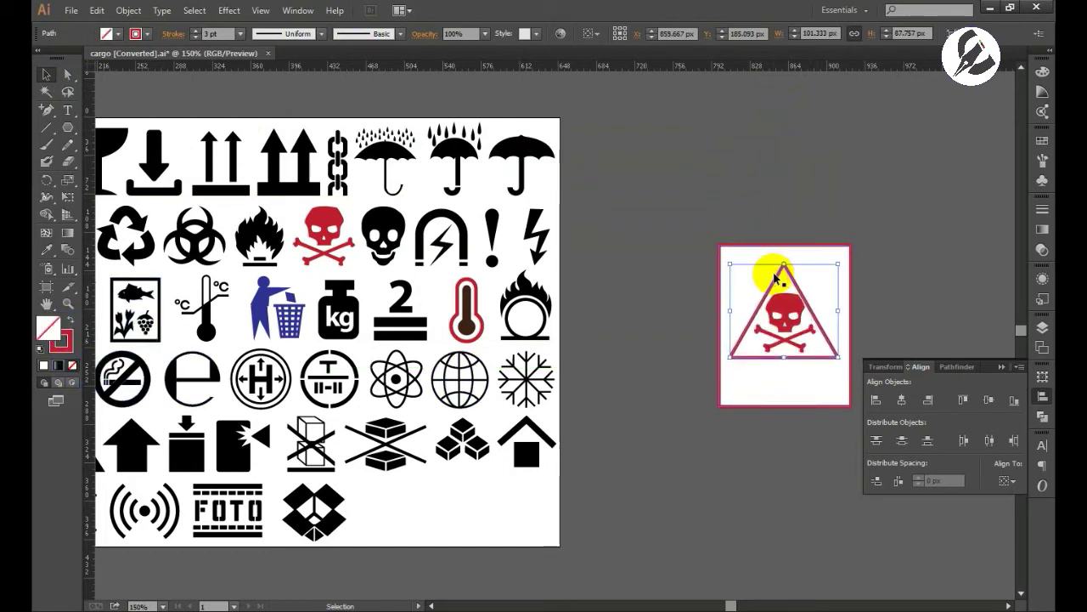
# Scale up the triangle and card, and centre the skull inside the triangle
pyautogui.moveTo(776, 276)
pyautogui.mouseDown()
pyautogui.moveTo(841, 264)
pyautogui.moveTo(888, 231)
pyautogui.mouseUp()
pyautogui.click(846, 253)
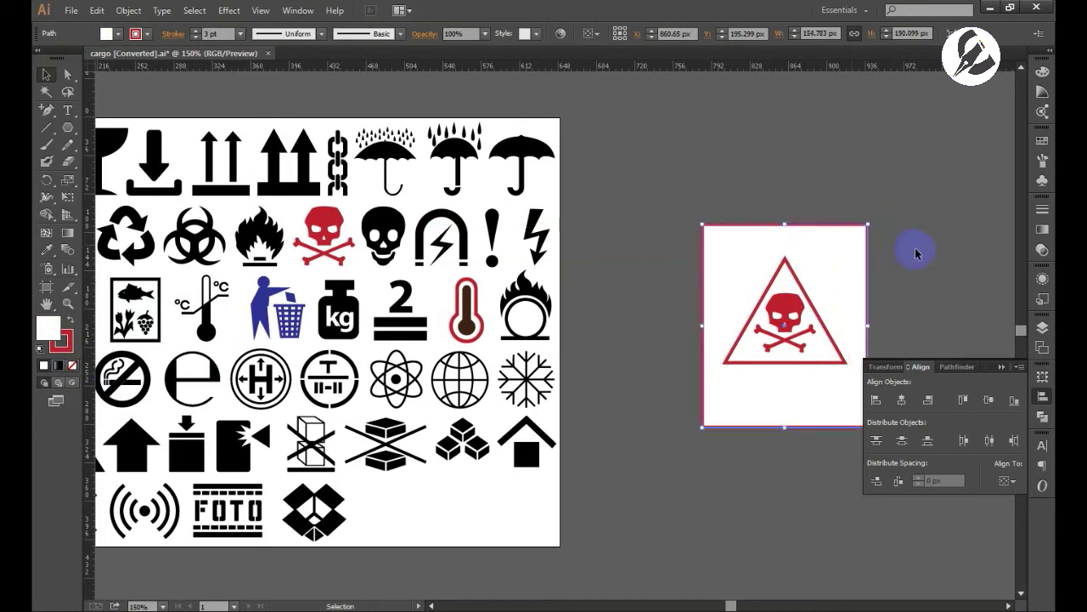
pyautogui.click(912, 247)
pyautogui.moveTo(783, 330); pyautogui.dragTo(783, 320)
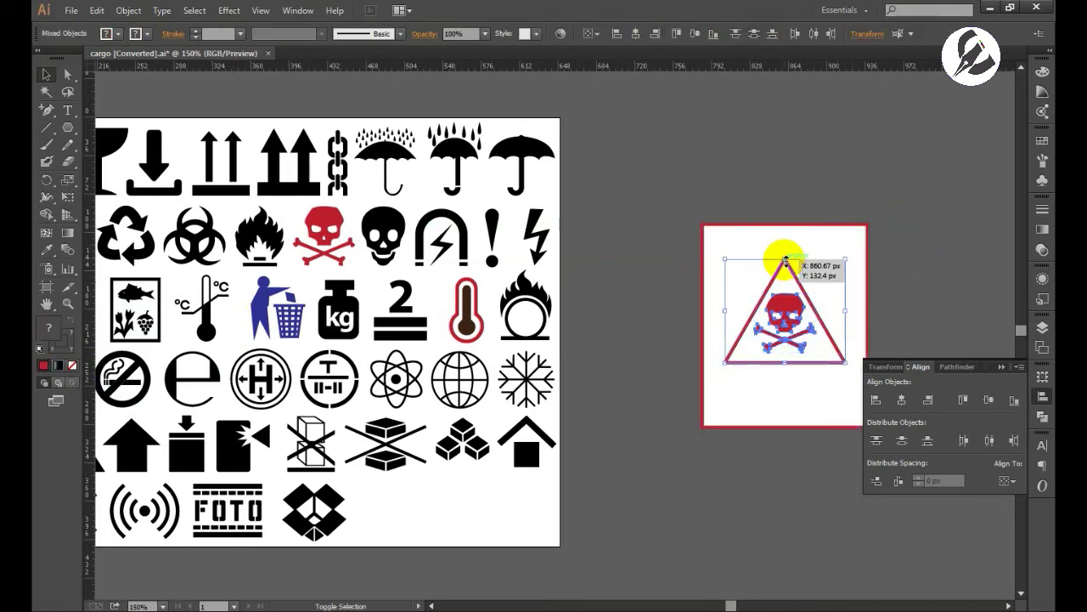
pyautogui.moveTo(782, 256); pyautogui.dragTo(802, 199)
pyautogui.click(803, 199)
# Add a 'Danger' caption at 24 pt below the triangle
pyautogui.click(68, 111)
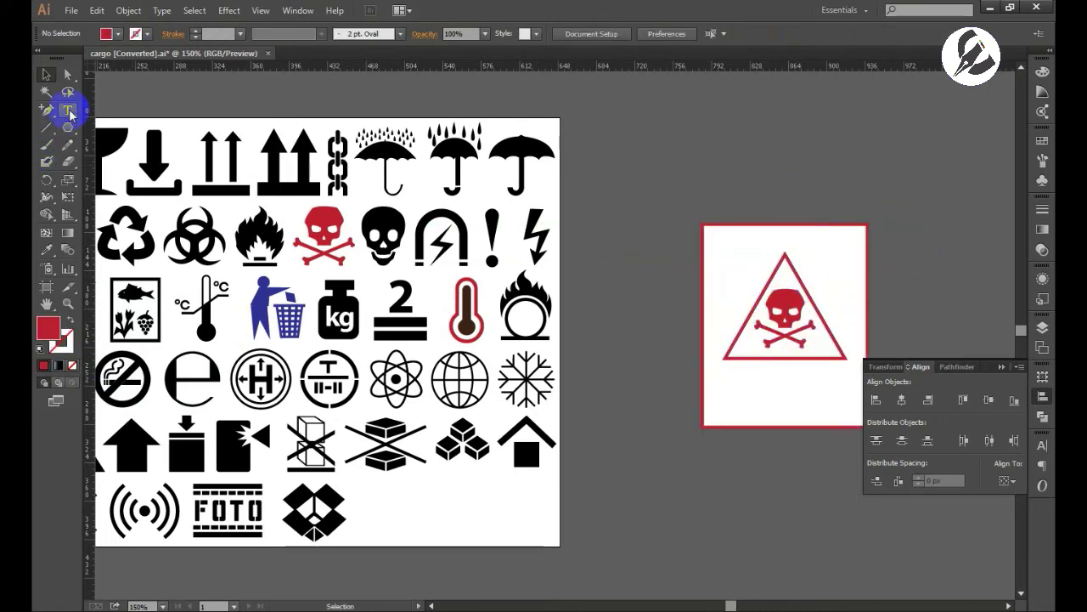
pyautogui.click(679, 34)
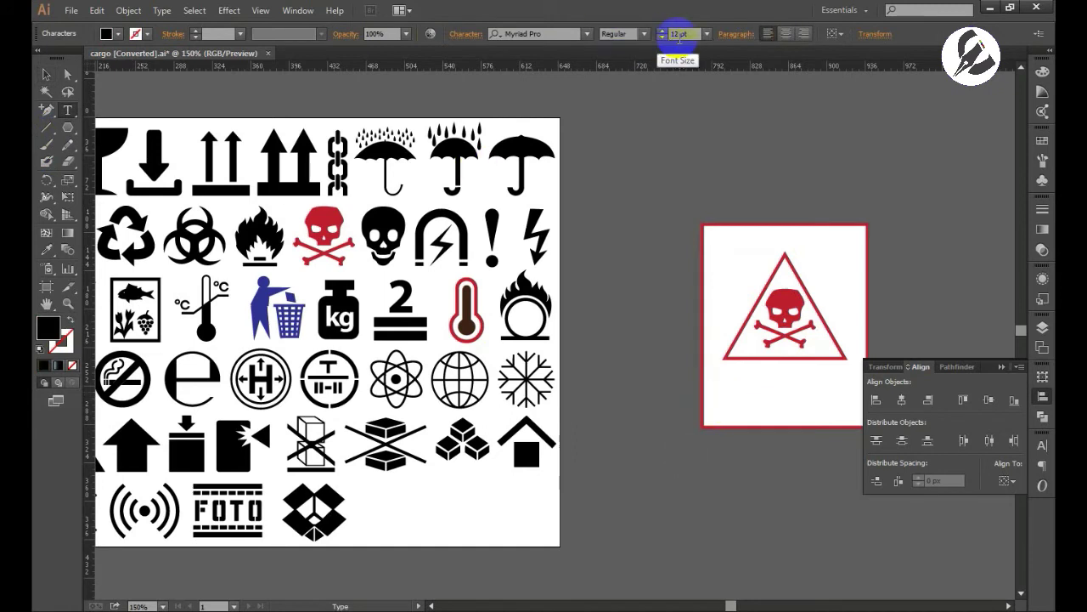
pyautogui.click(702, 37)
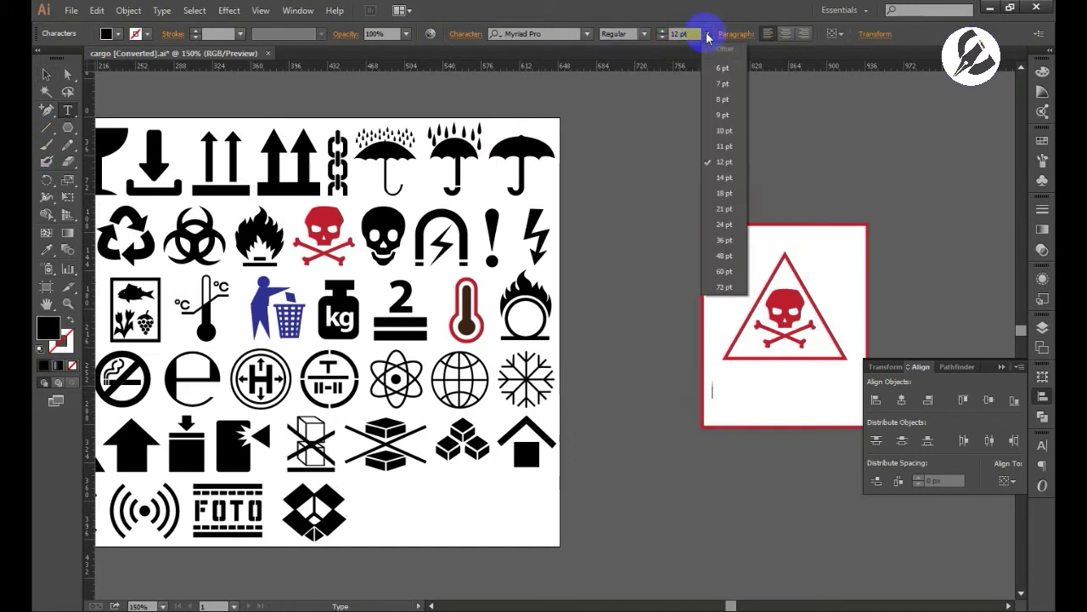
pyautogui.click(704, 219)
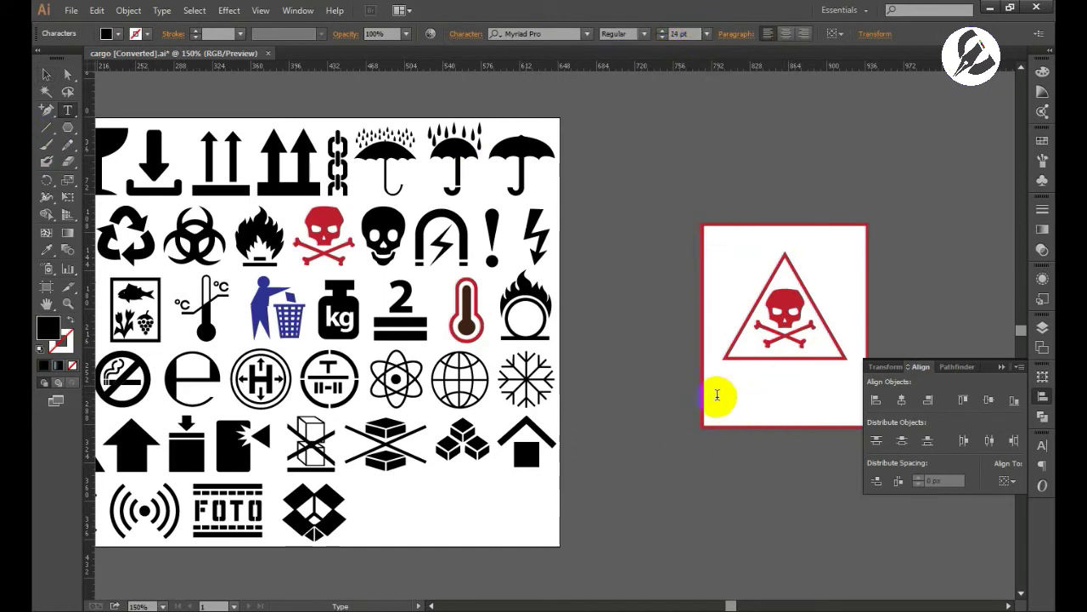
pyautogui.write('Danger')
pyautogui.press('Escape')
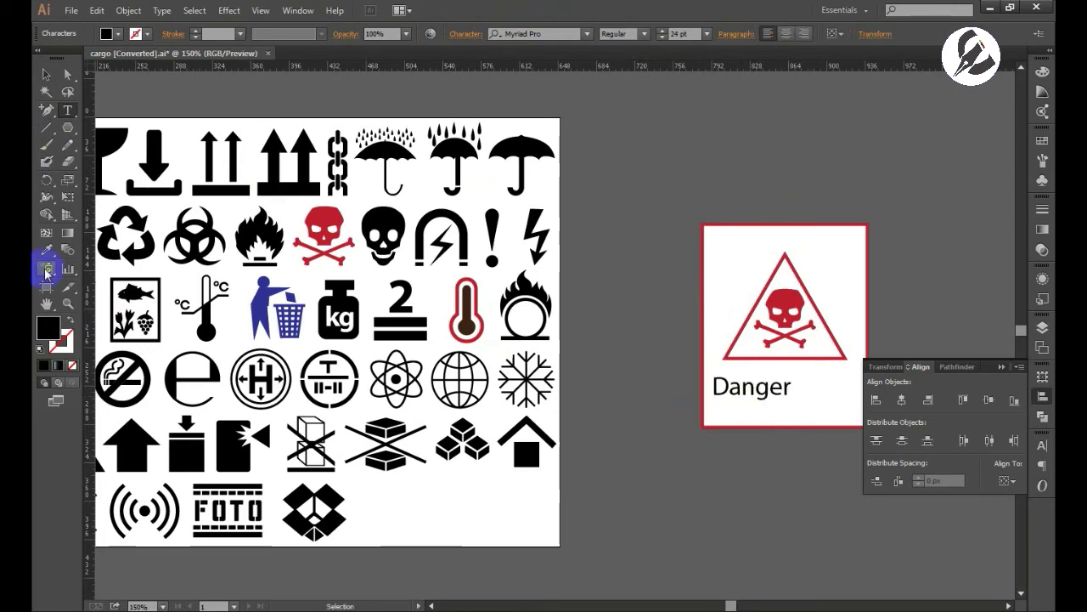
# Make the caption bold, all caps, and slightly larger
pyautogui.click(48, 76)
pyautogui.click(643, 43)
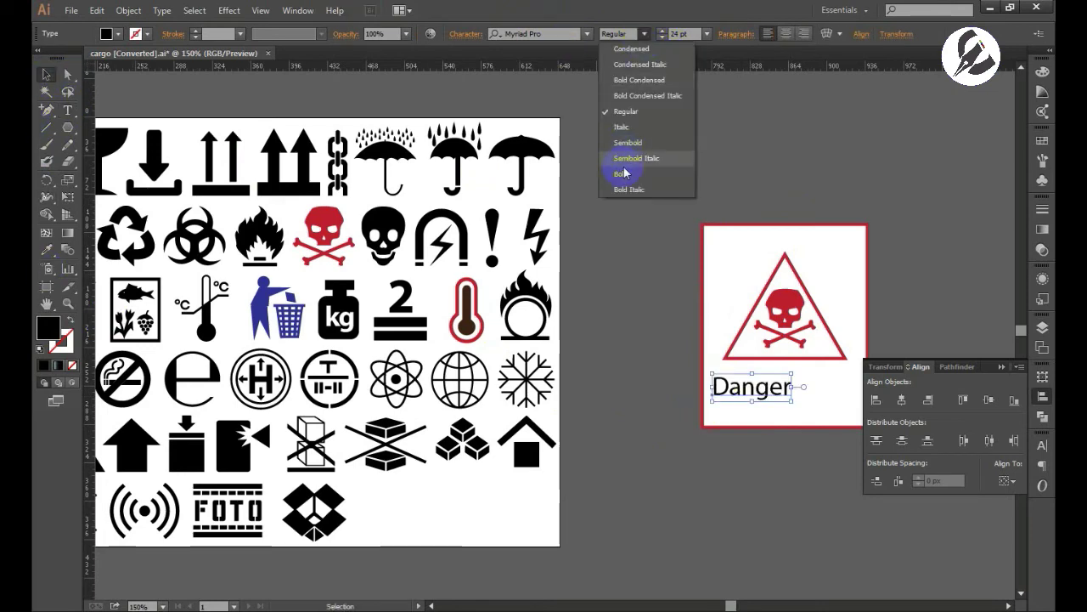
pyautogui.click(624, 170)
pyautogui.click(1042, 445)
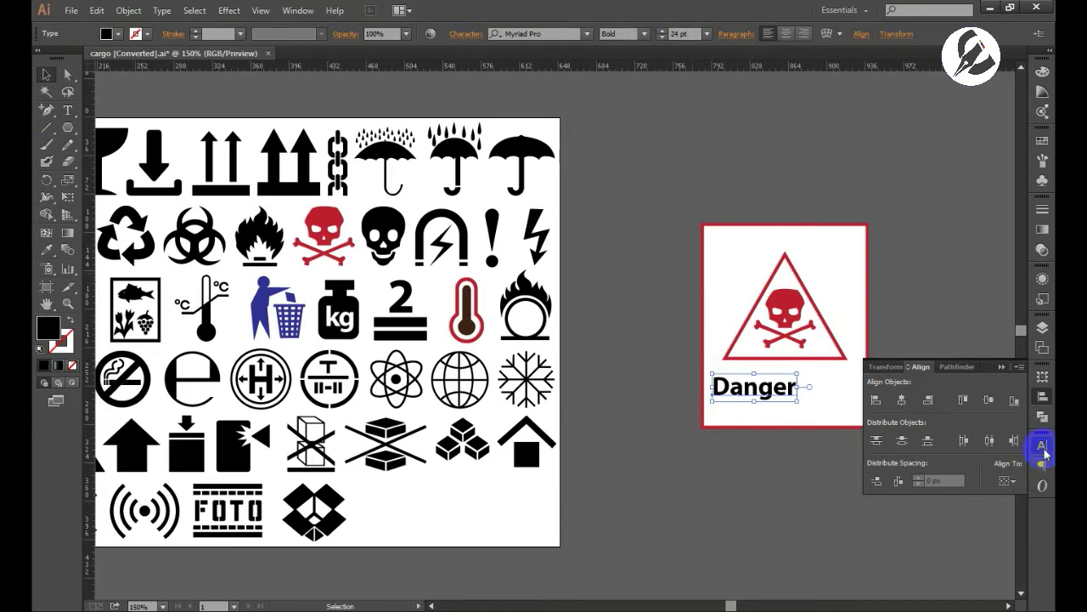
pyautogui.click(877, 576)
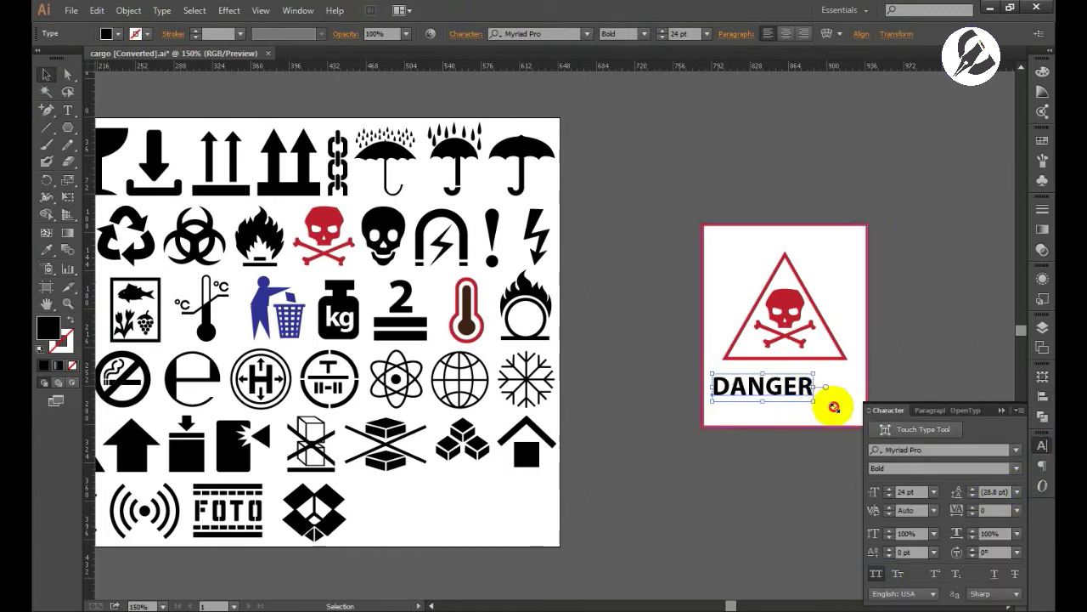
pyautogui.moveTo(831, 416); pyautogui.dragTo(846, 408)
pyautogui.click(930, 297)
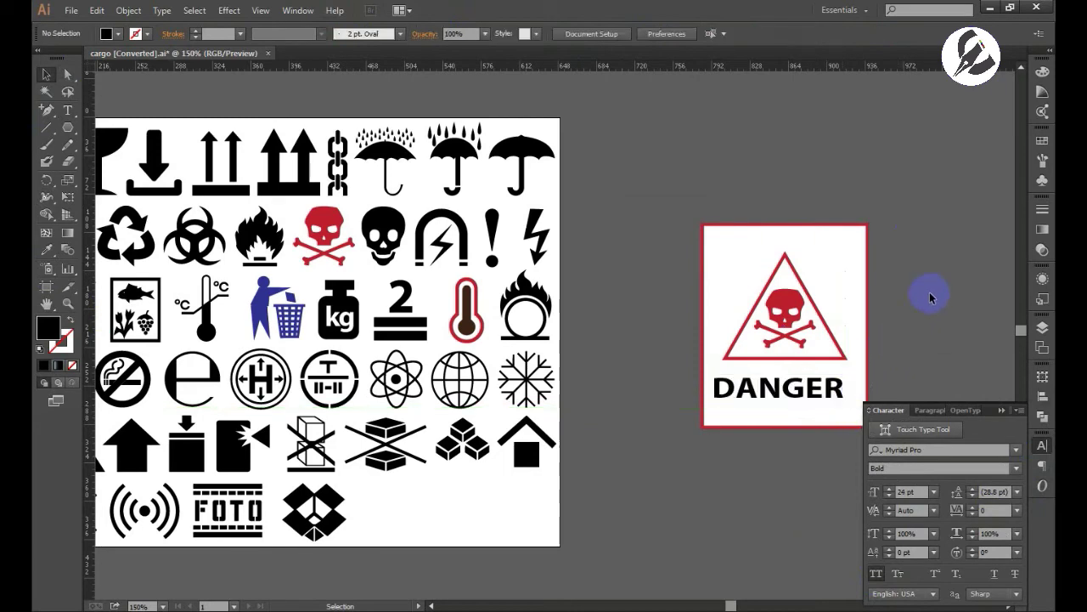
pyautogui.click(782, 378)
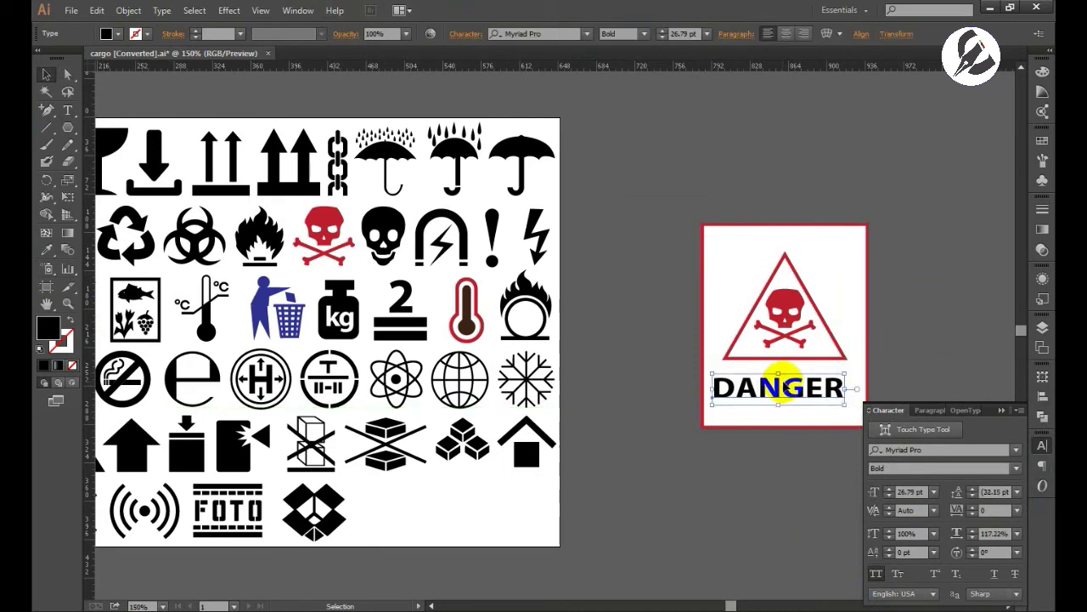
pyautogui.click(934, 320)
# Duplicate the whole danger sign below the original
pyautogui.moveTo(631, 320)
pyautogui.mouseDown()
pyautogui.moveTo(517, 313)
pyautogui.moveTo(583, 315)
pyautogui.moveTo(618, 291)
pyautogui.mouseUp()
pyautogui.moveTo(648, 233); pyautogui.dragTo(813, 445)
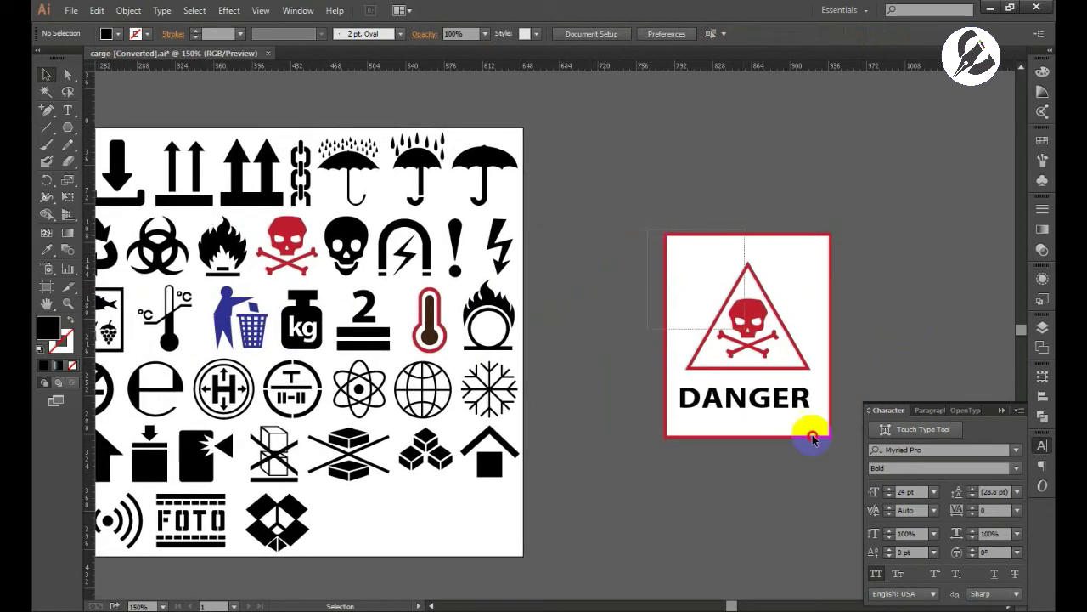
pyautogui.moveTo(744, 370); pyautogui.dragTo(767, 176)
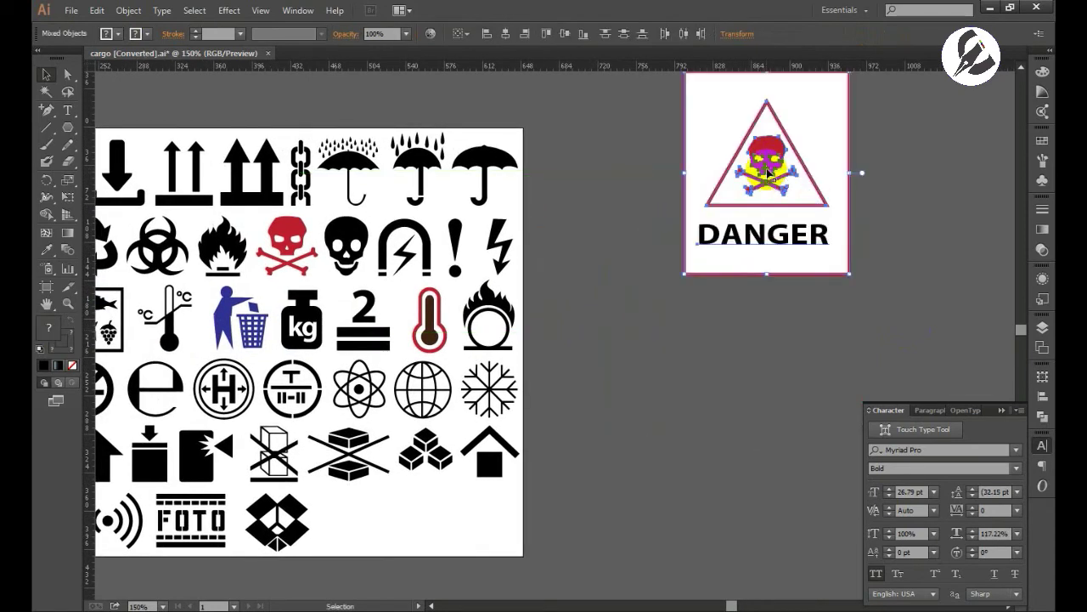
pyautogui.moveTo(811, 115); pyautogui.dragTo(801, 348)
# Replace the lower sign's triangle and skull with a copy of the no-smoking icon
pyautogui.click(751, 387)
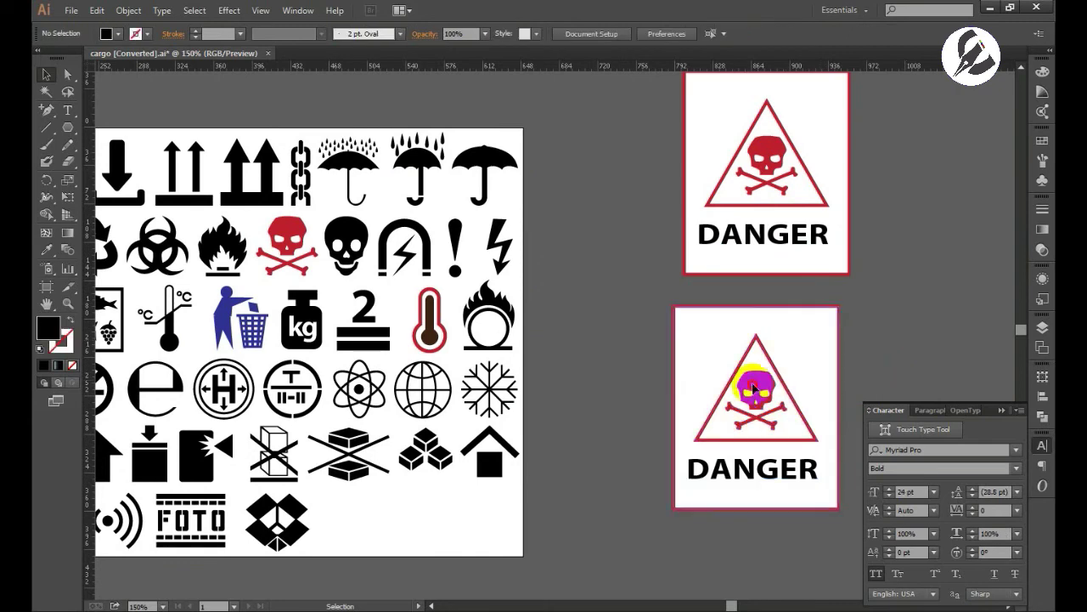
pyautogui.keyDown('shift'); pyautogui.click(709, 427); pyautogui.keyUp('shift')
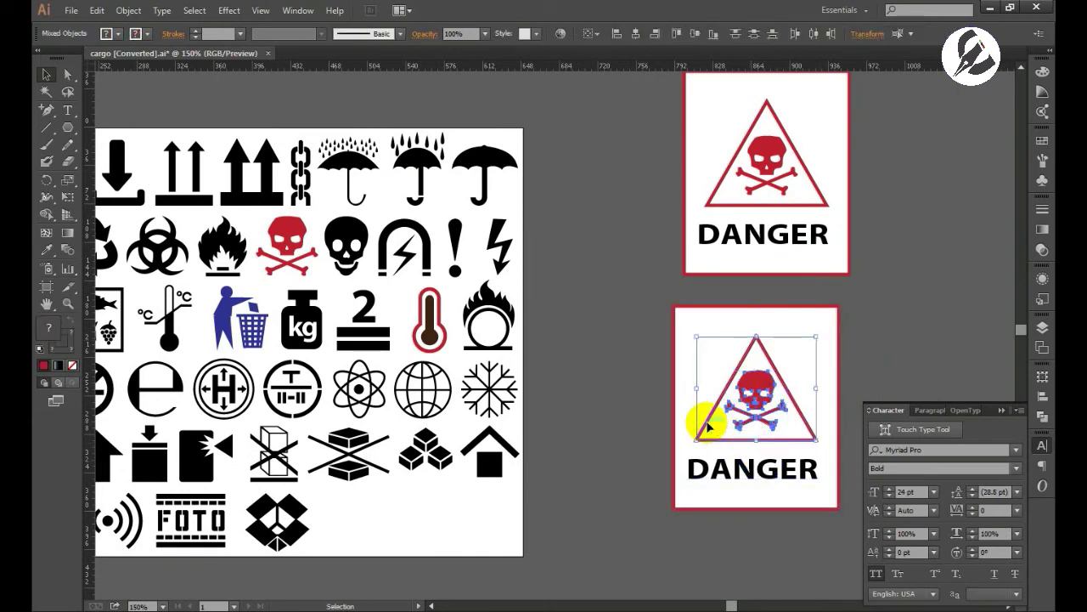
pyautogui.press('Delete')
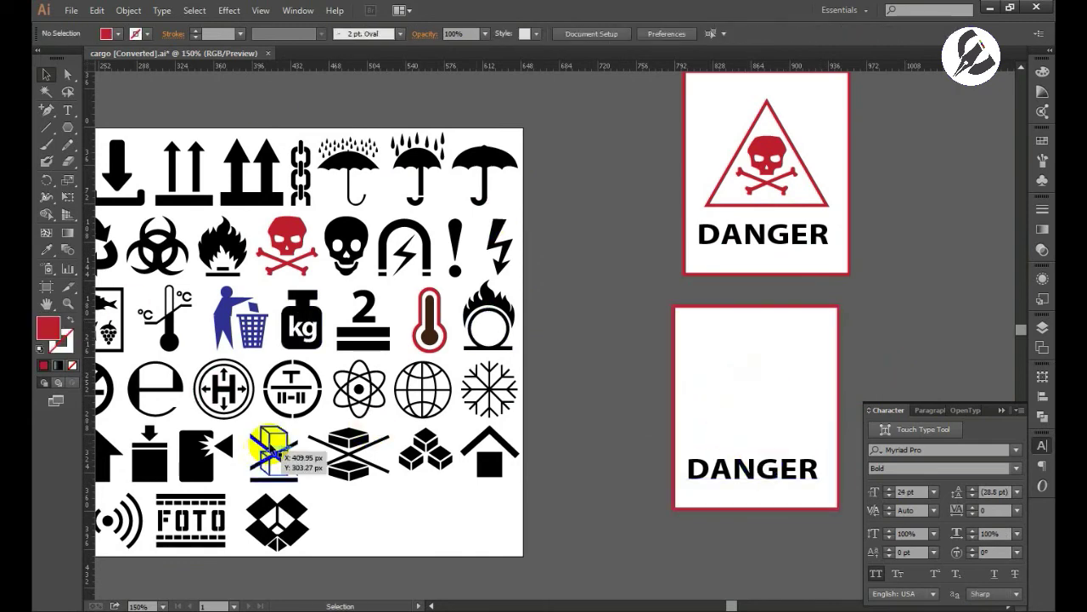
pyautogui.hscroll(-5, 357, 429)
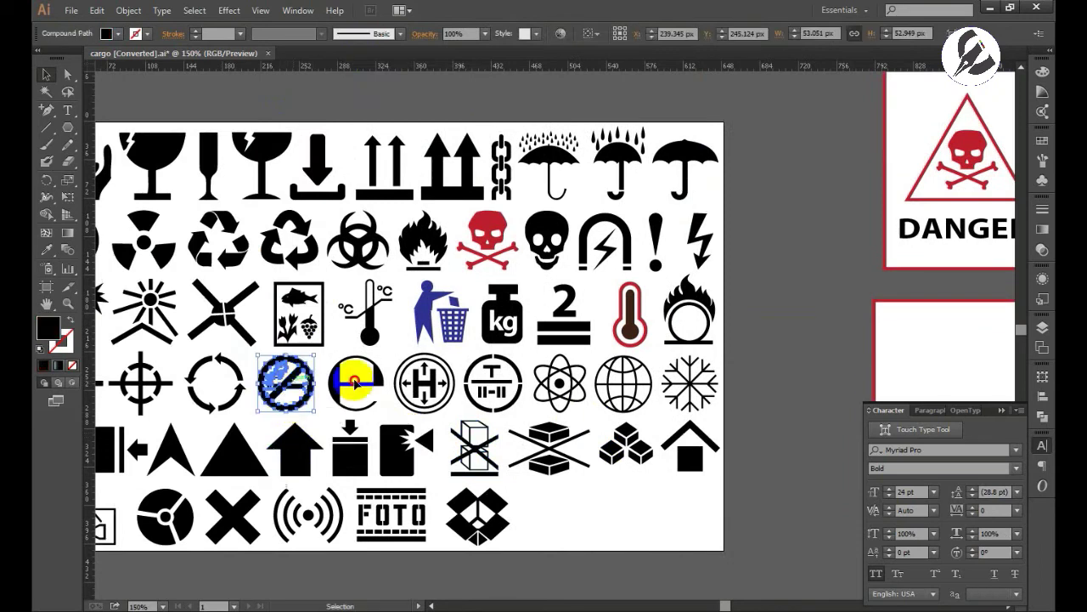
pyautogui.moveTo(286, 406); pyautogui.dragTo(969, 374)
pyautogui.moveTo(896, 350); pyautogui.dragTo(687, 357)
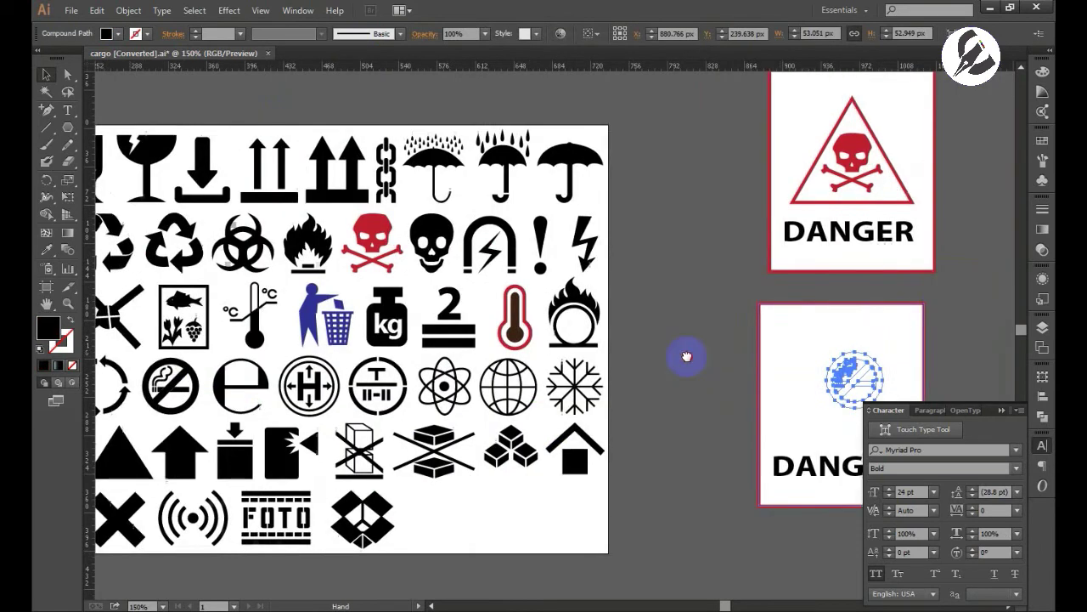
# Bring the no-smoking icon to the front, colour it red, and enlarge it
pyautogui.rightClick(776, 376)
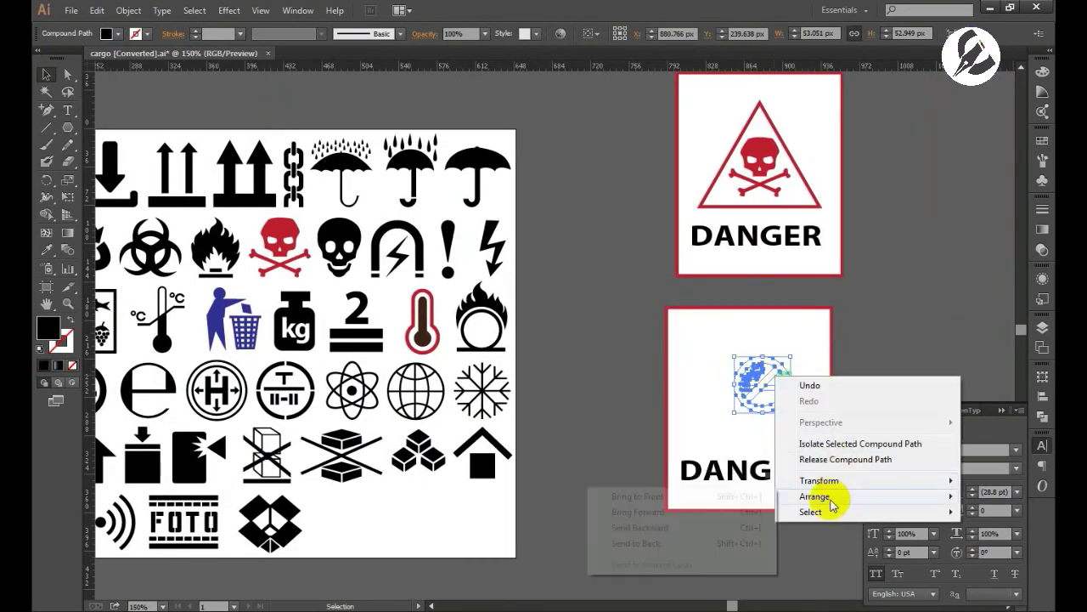
pyautogui.click(628, 496)
pyautogui.click(1045, 139)
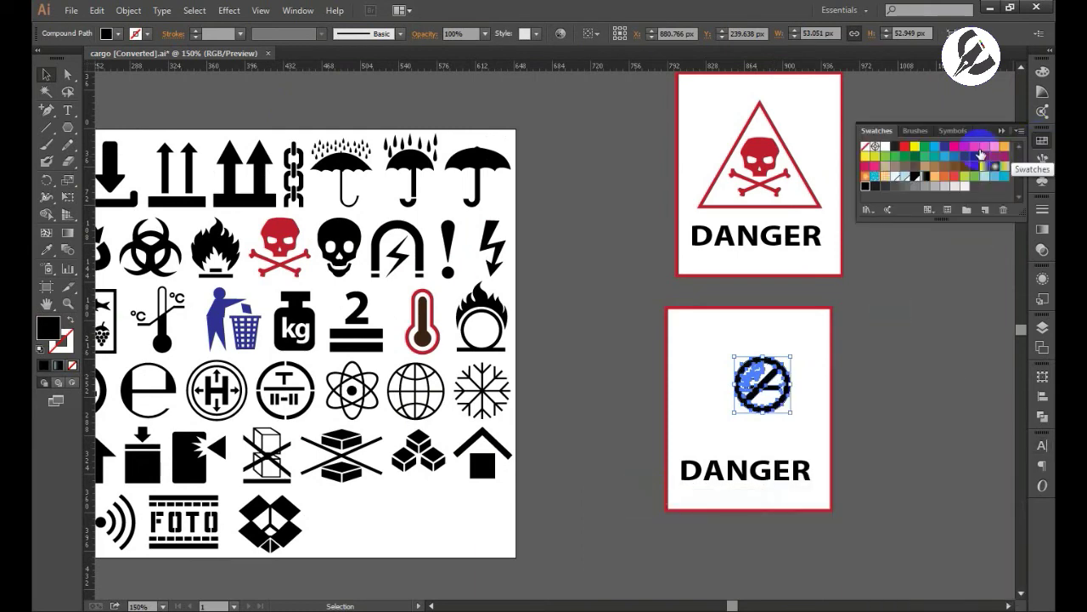
pyautogui.click(966, 147)
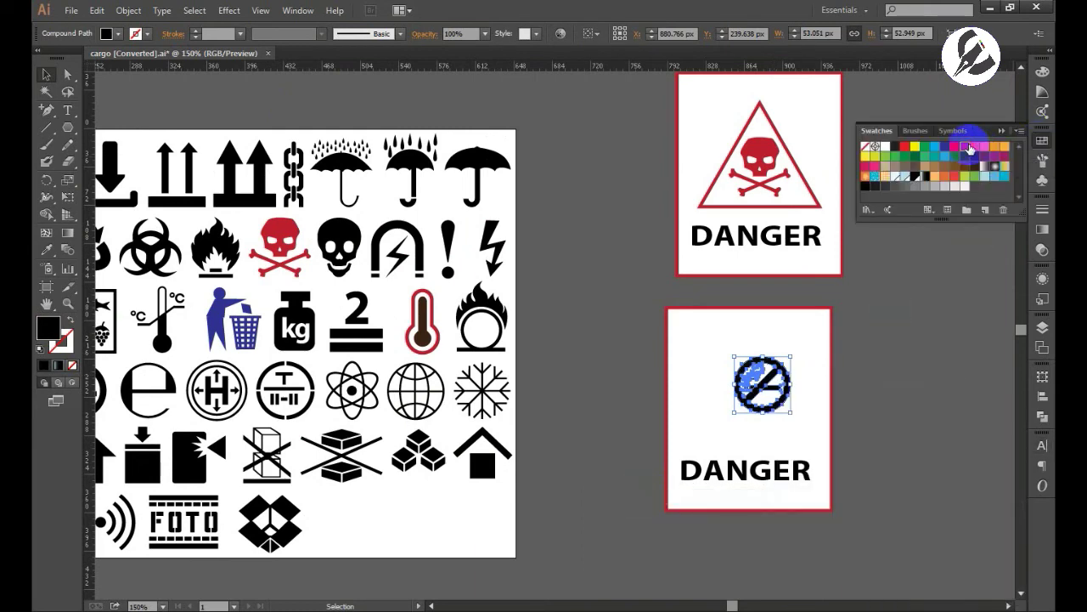
pyautogui.click(793, 417)
pyautogui.moveTo(792, 414); pyautogui.dragTo(831, 447)
# Centre the no-smoking icon horizontally on the card
pyautogui.keyDown('shift'); pyautogui.click(790, 390); pyautogui.keyUp('shift')
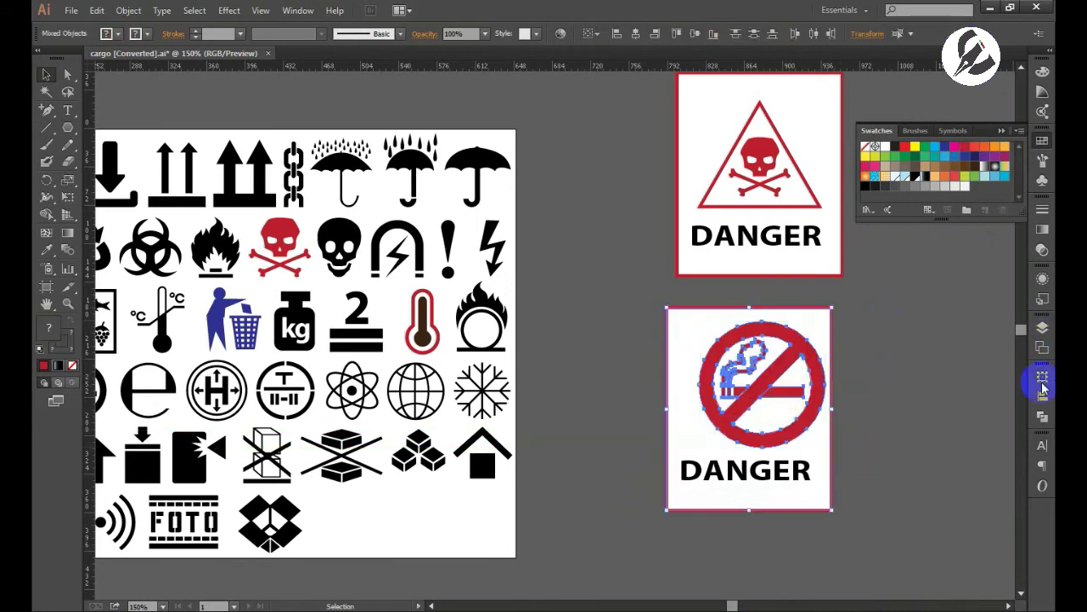
pyautogui.click(1042, 395)
pyautogui.click(926, 405)
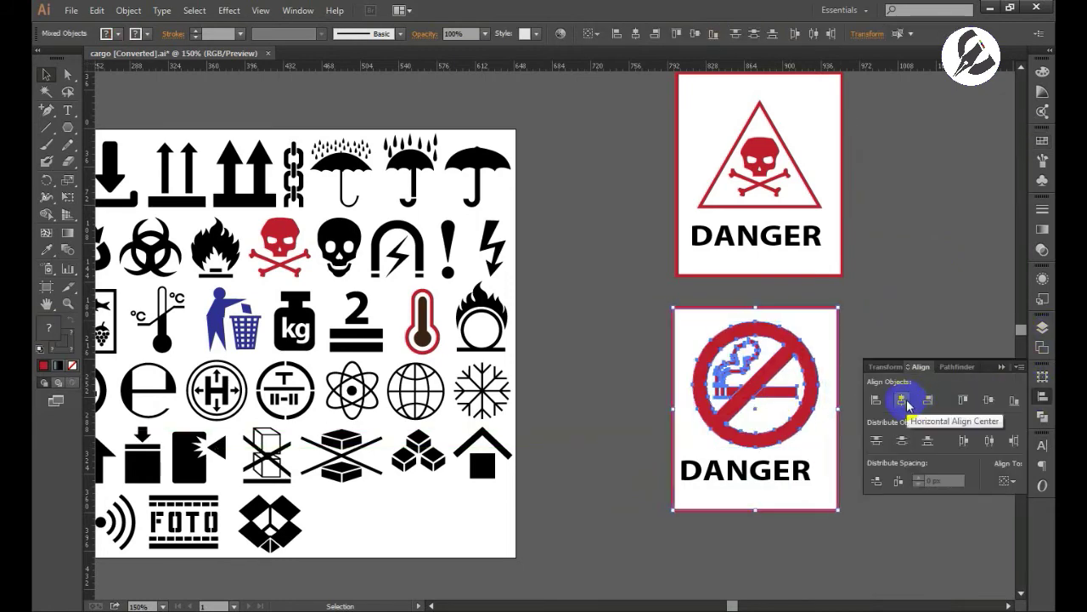
pyautogui.click(791, 454)
# Start editing the lower sign's DANGER caption
pyautogui.click(793, 468)
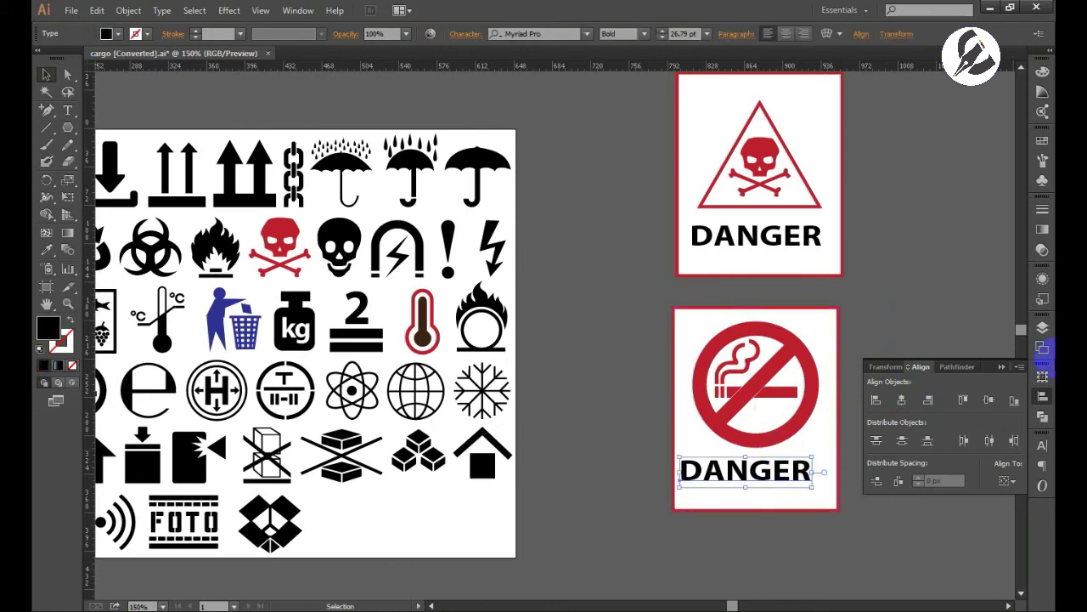
pyautogui.click(1041, 400)
pyautogui.click(68, 111)
pyautogui.click(793, 468)
pyautogui.write('NO SMOKING')
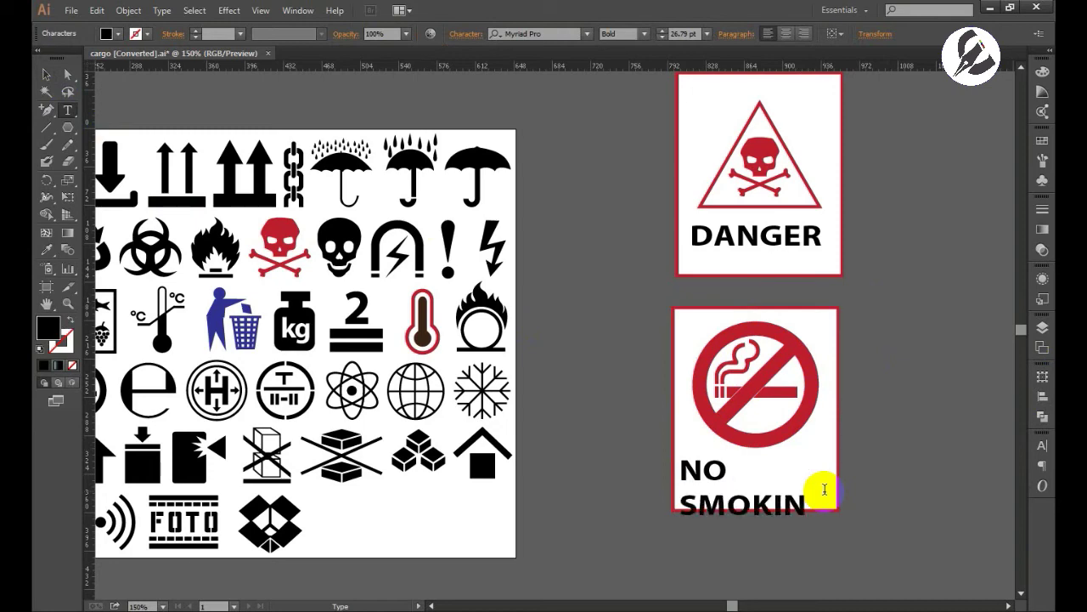
# Centre-align the NO SMOKING caption and position it beneath the red symbol
pyautogui.click(46, 74)
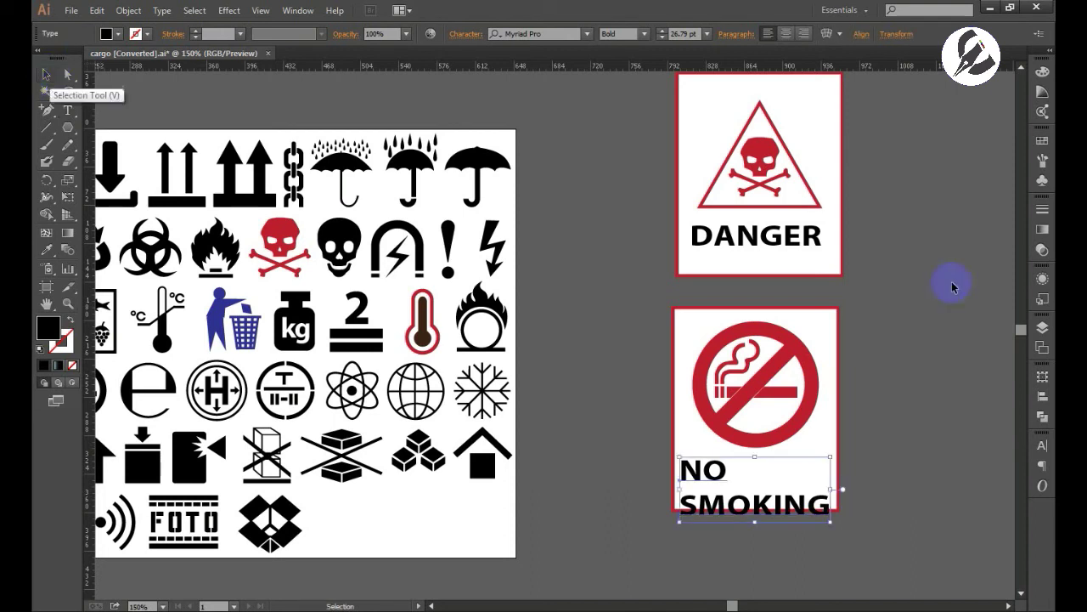
pyautogui.click(1043, 445)
pyautogui.click(931, 416)
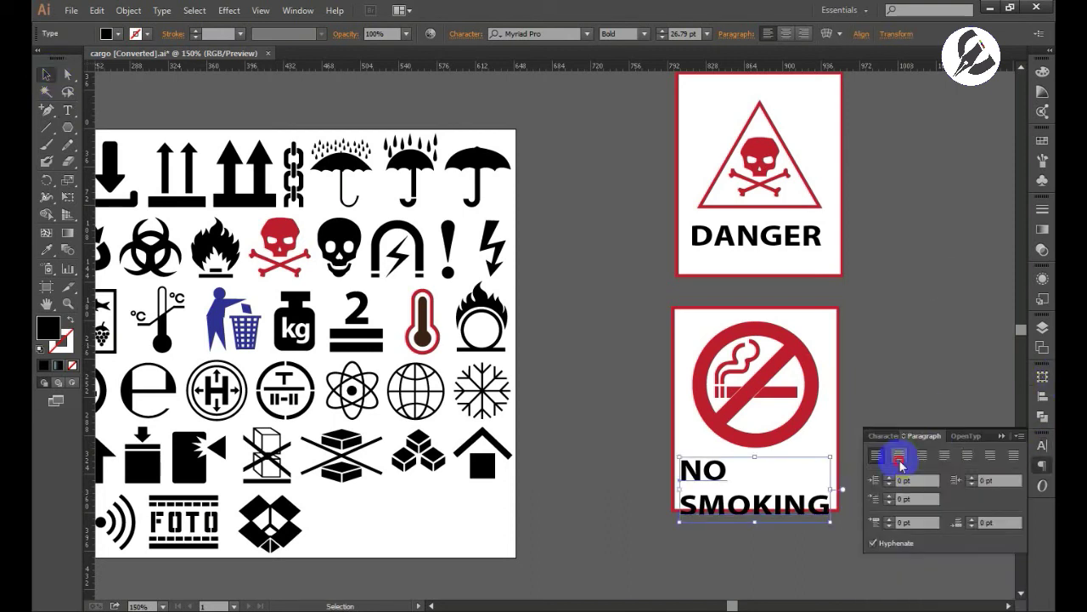
pyautogui.click(891, 450)
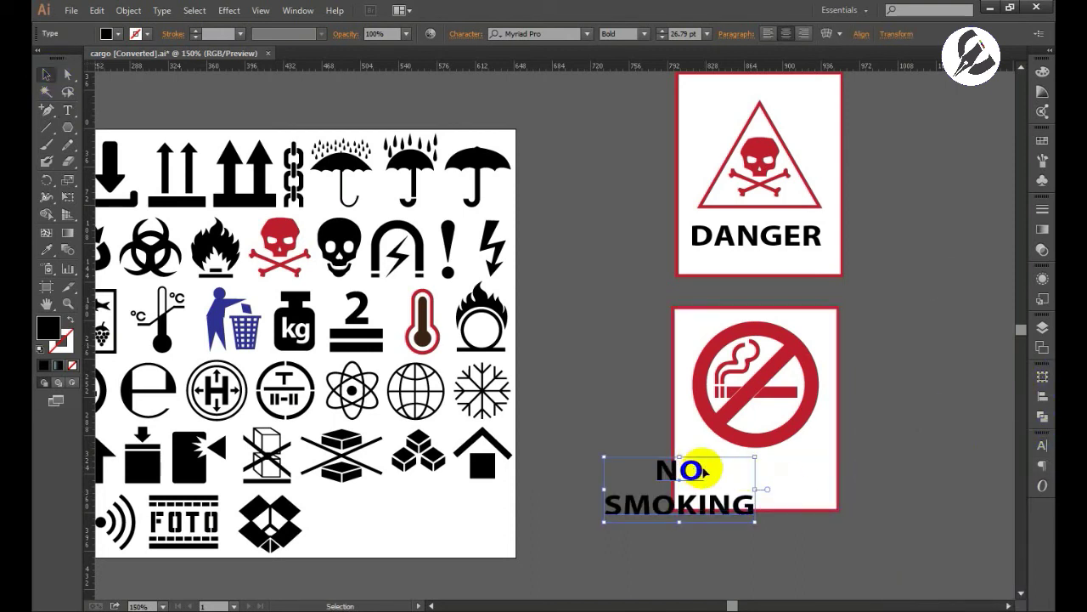
pyautogui.moveTo(711, 469); pyautogui.dragTo(774, 460)
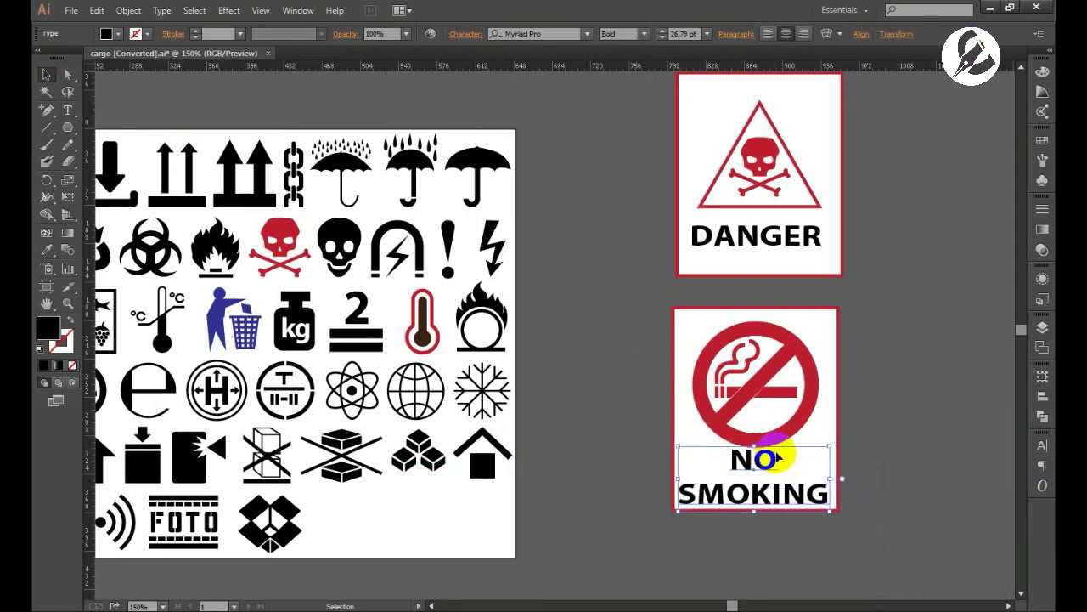
pyautogui.click(741, 388)
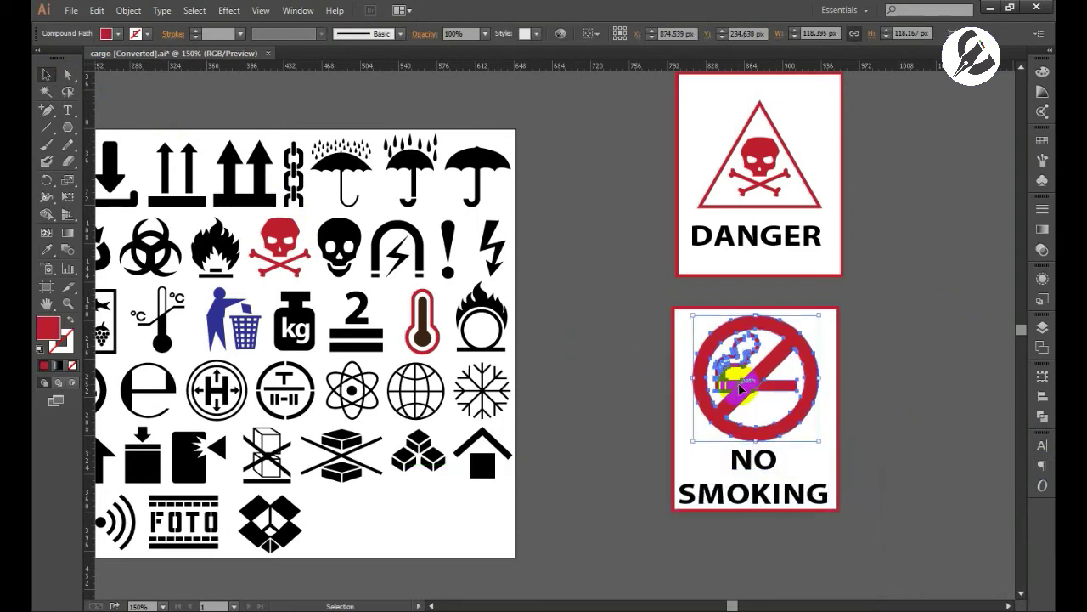
pyautogui.click(874, 462)
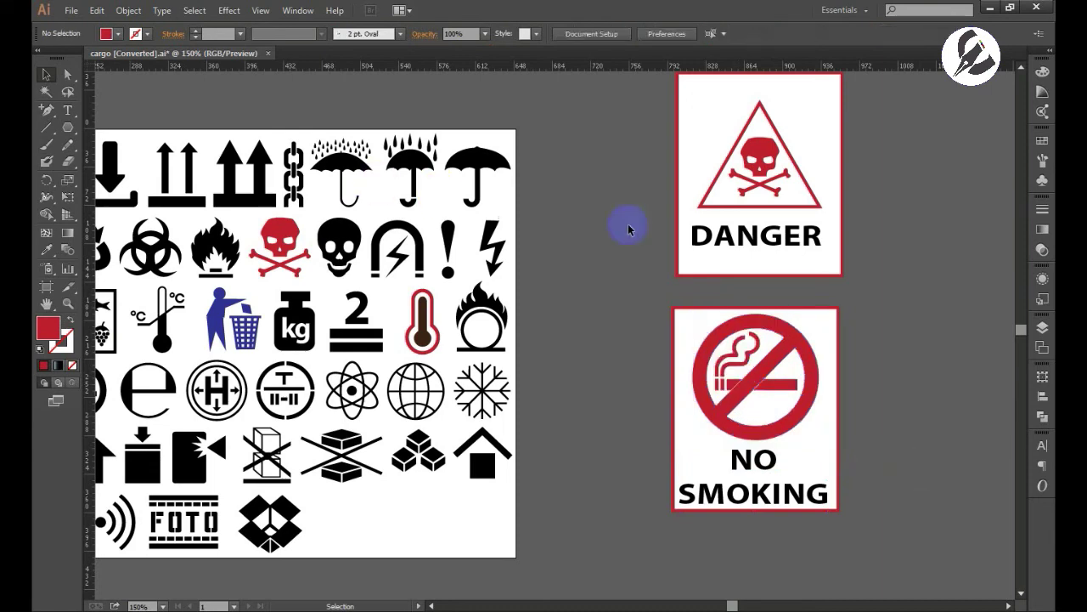
# Move the recycle symbol out beside the sheet and fill it green
pyautogui.click(46, 304)
pyautogui.moveTo(322, 286)
pyautogui.mouseDown()
pyautogui.moveTo(635, 299)
pyautogui.moveTo(433, 290)
pyautogui.mouseUp()
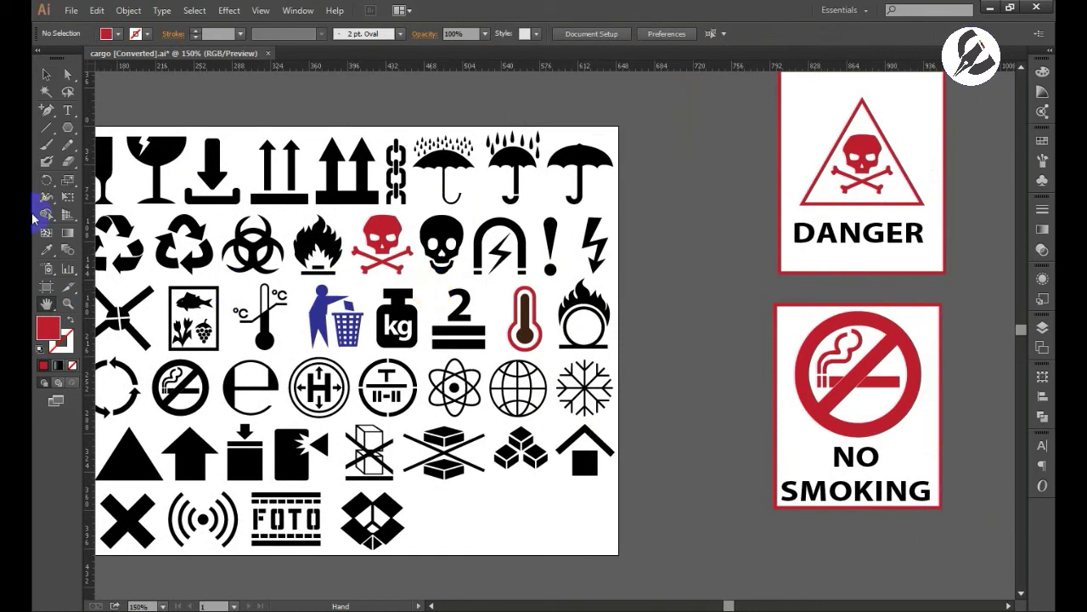
pyautogui.click(46, 79)
pyautogui.moveTo(110, 243); pyautogui.dragTo(705, 346)
pyautogui.click(1043, 139)
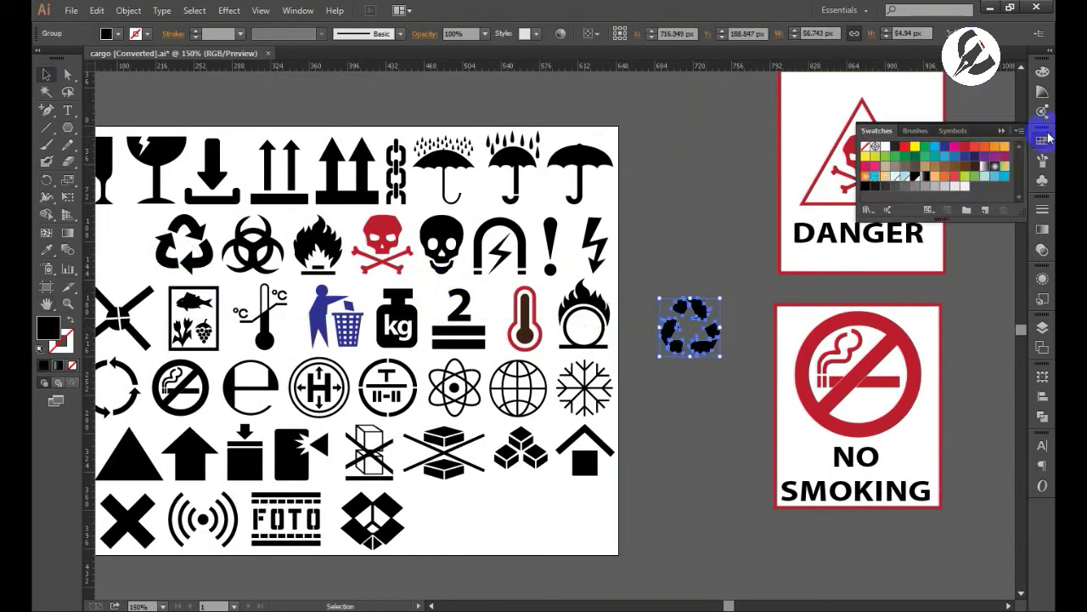
pyautogui.click(914, 157)
pyautogui.click(680, 201)
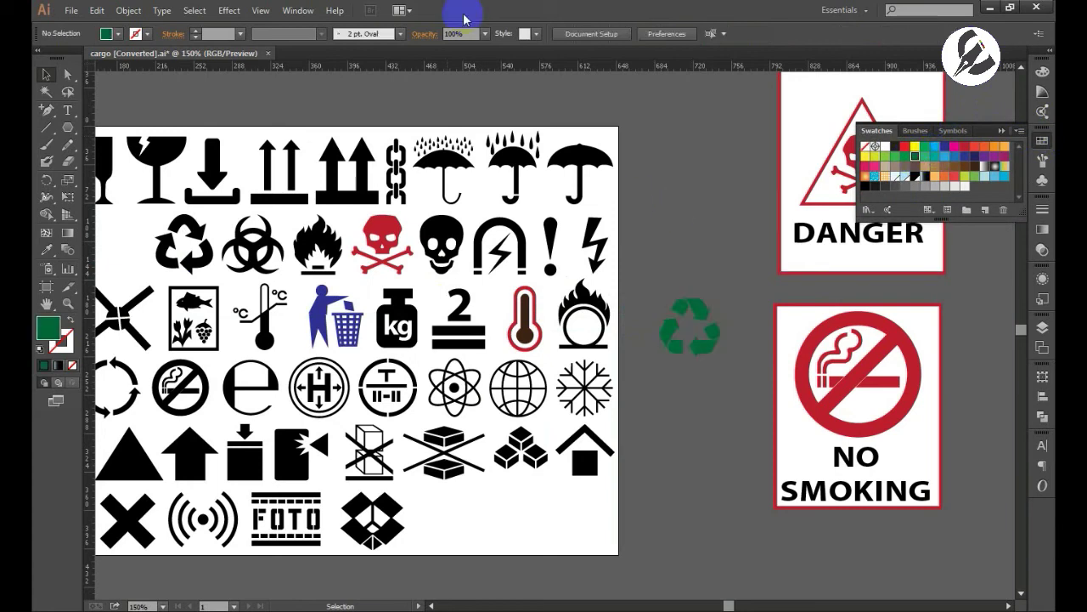
# Turn on Overprint Preview and pan toward the umbrella symbols
pyautogui.click(260, 10)
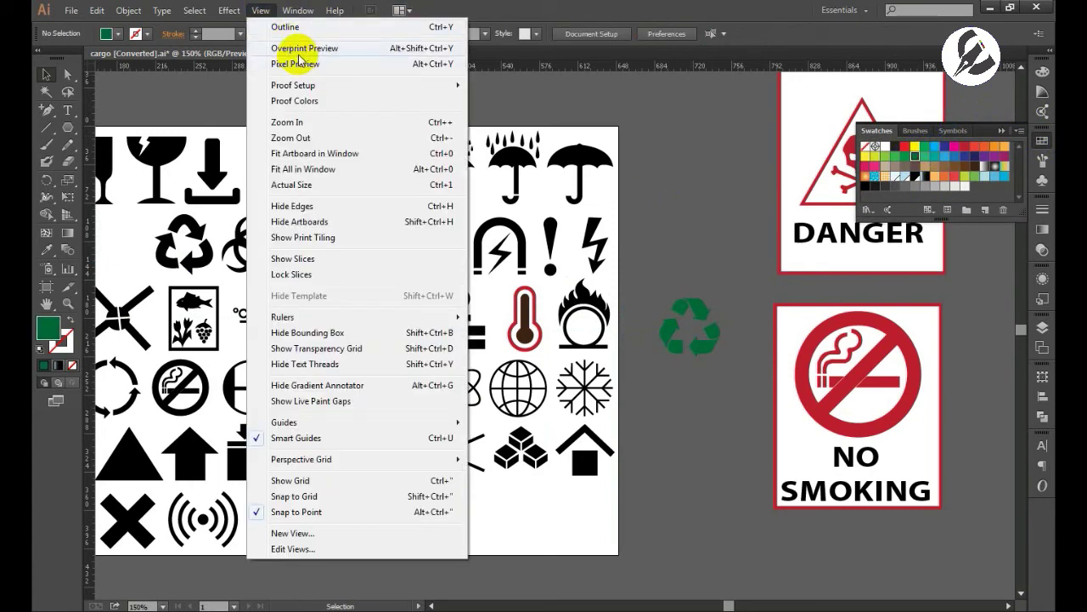
pyautogui.click(299, 49)
pyautogui.click(47, 303)
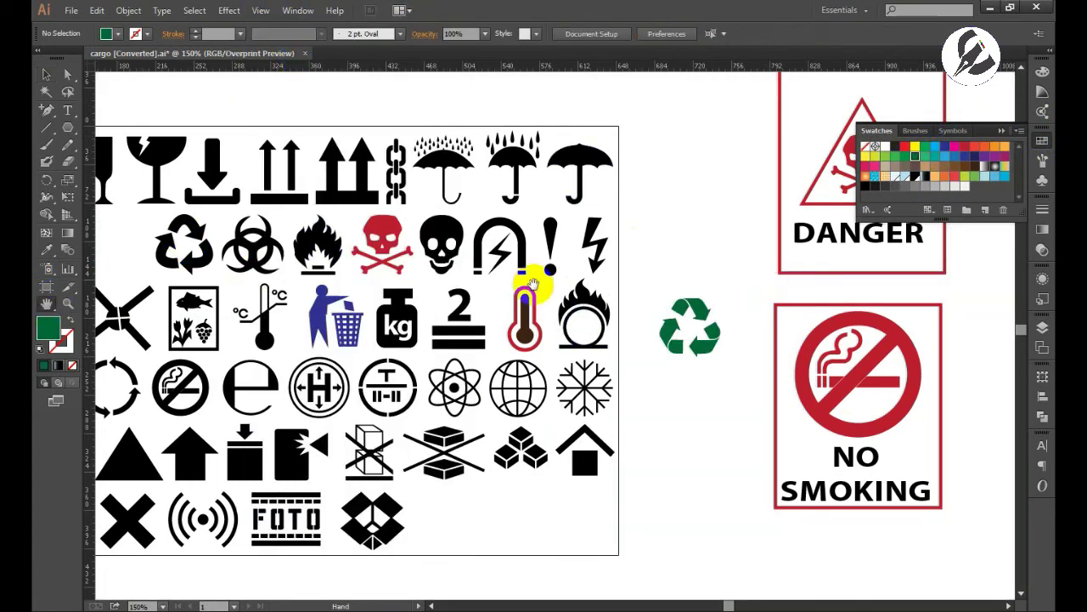
pyautogui.moveTo(534, 297); pyautogui.dragTo(384, 341)
pyautogui.click(46, 74)
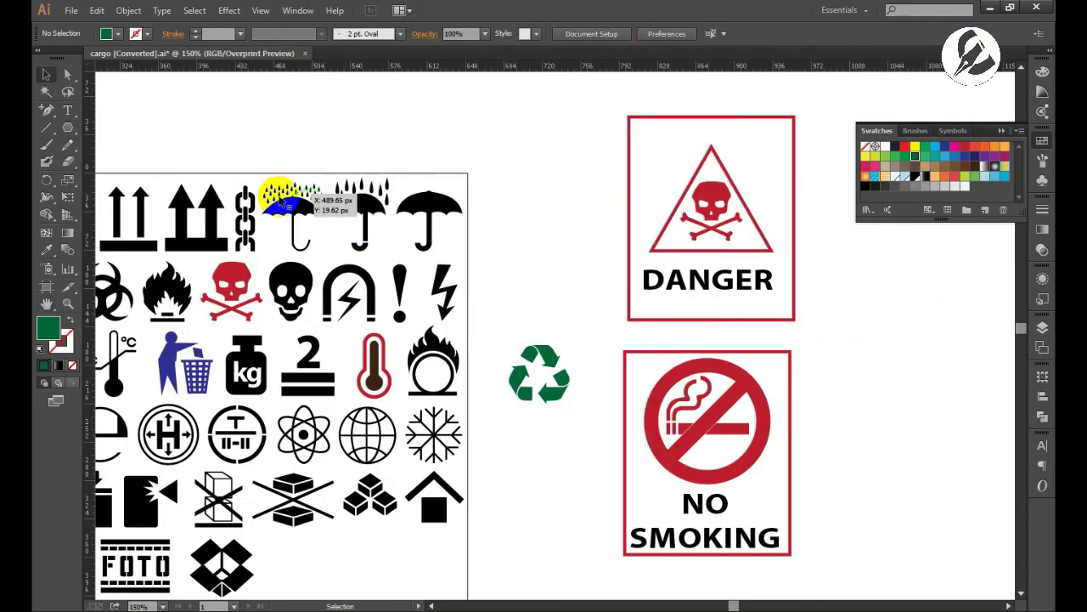
# Move the rainy umbrella symbol out to the right of the sheet
pyautogui.moveTo(363, 197)
pyautogui.mouseDown()
pyautogui.moveTo(546, 229)
pyautogui.moveTo(565, 262)
pyautogui.mouseUp()
pyautogui.scroll(2, 567, 265)
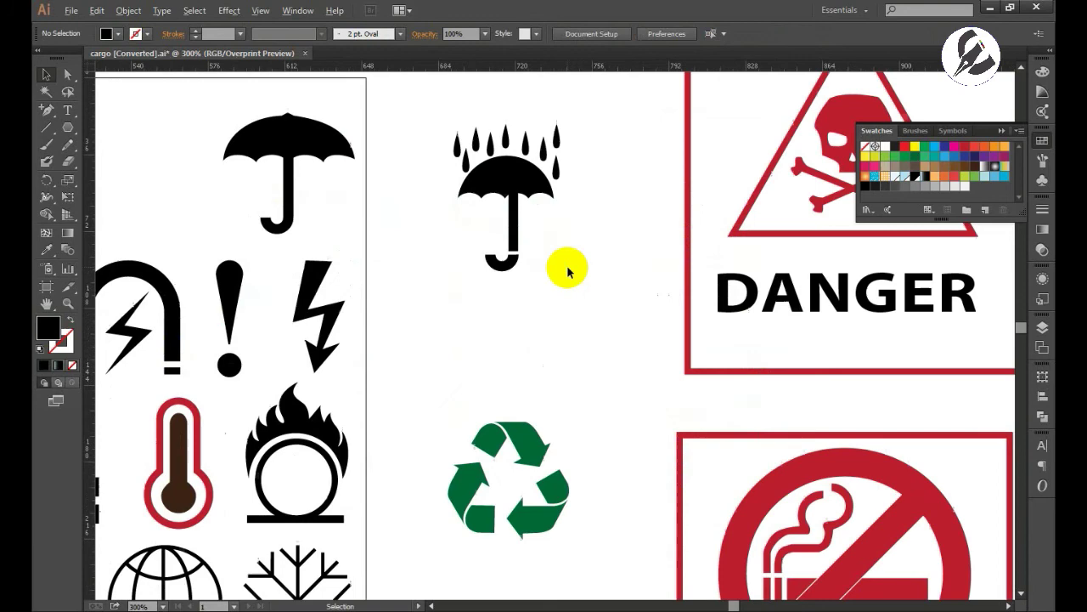
pyautogui.click(548, 146)
pyautogui.click(610, 196)
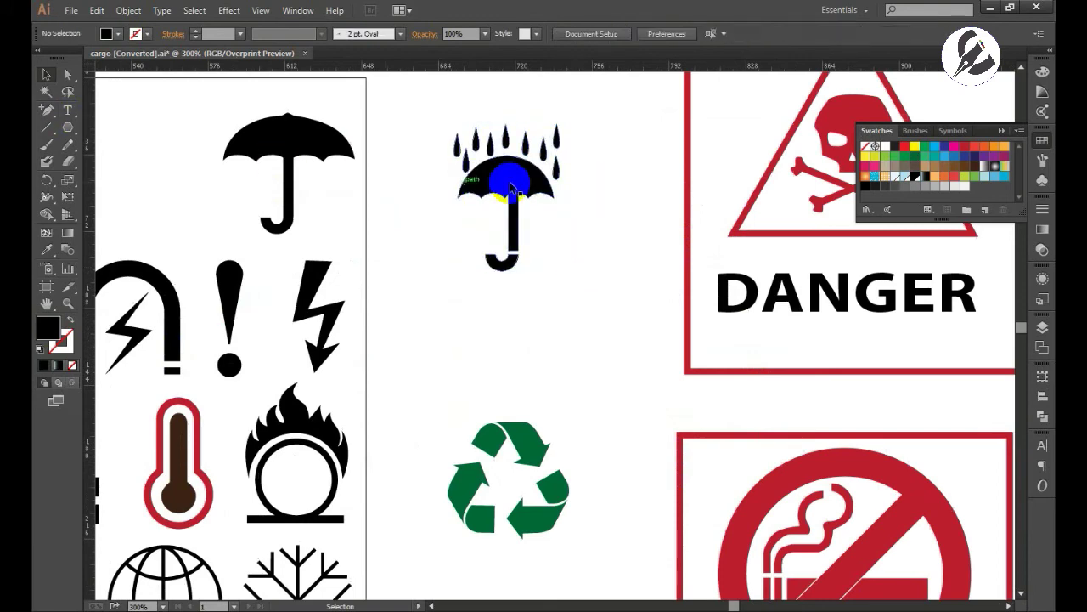
pyautogui.click(510, 183)
# Release the umbrella's compound path into separate pieces
pyautogui.click(71, 82)
pyautogui.click(517, 202)
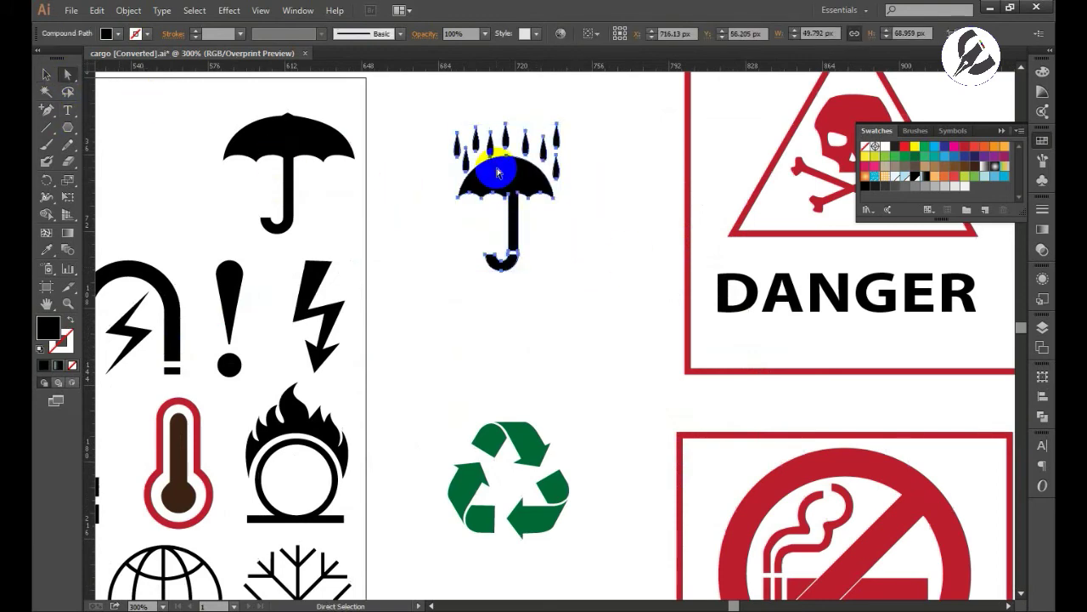
pyautogui.click(534, 194)
pyautogui.rightClick(513, 184)
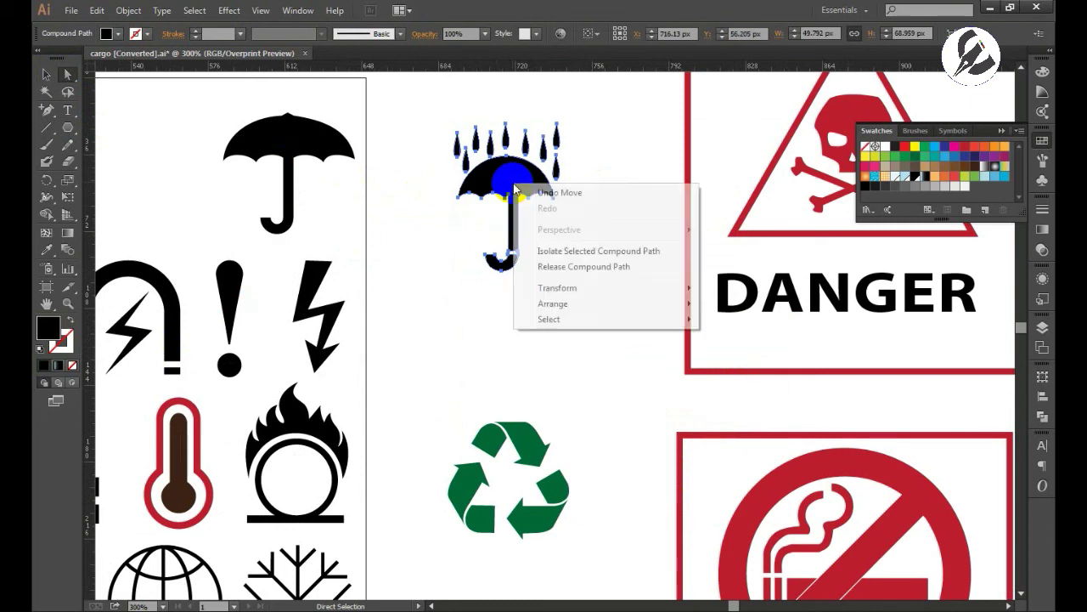
pyautogui.click(597, 271)
# Colour the umbrella canopy, handle and hook magenta
pyautogui.click(513, 182)
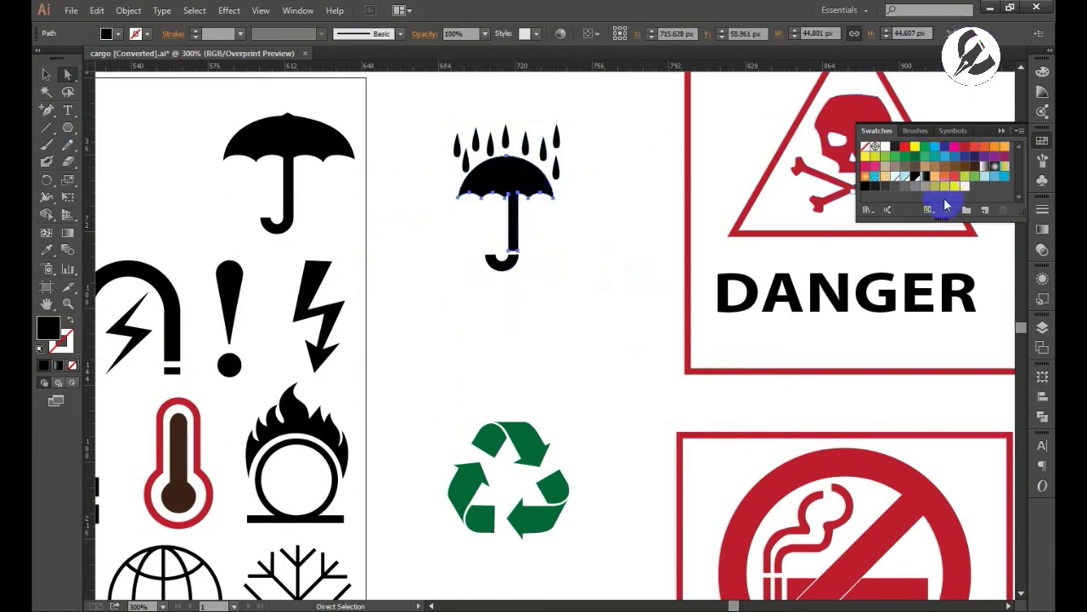
pyautogui.click(1001, 163)
pyautogui.click(499, 259)
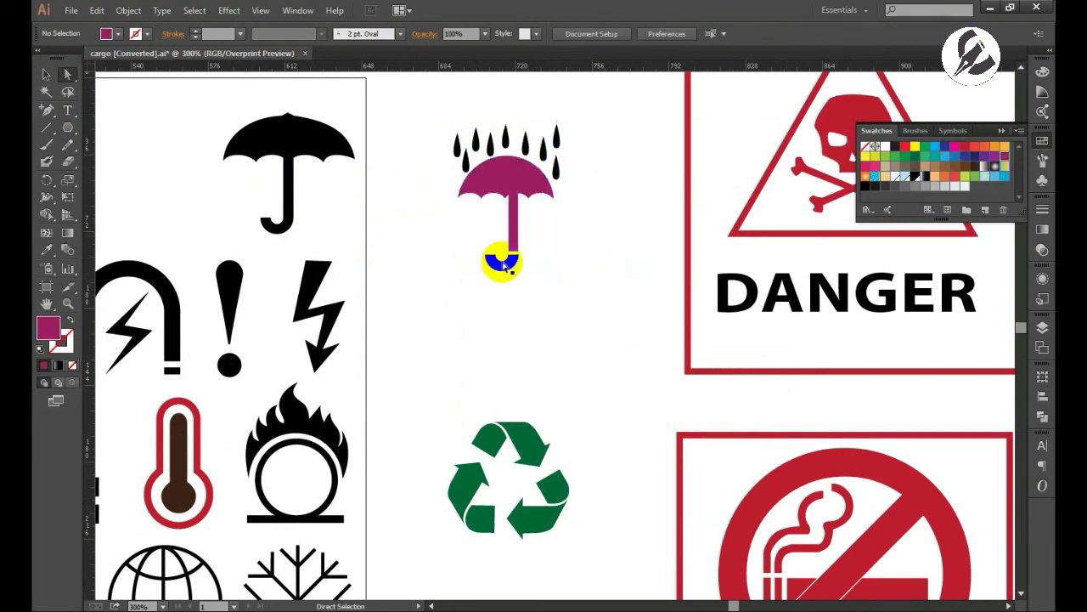
pyautogui.click(1001, 161)
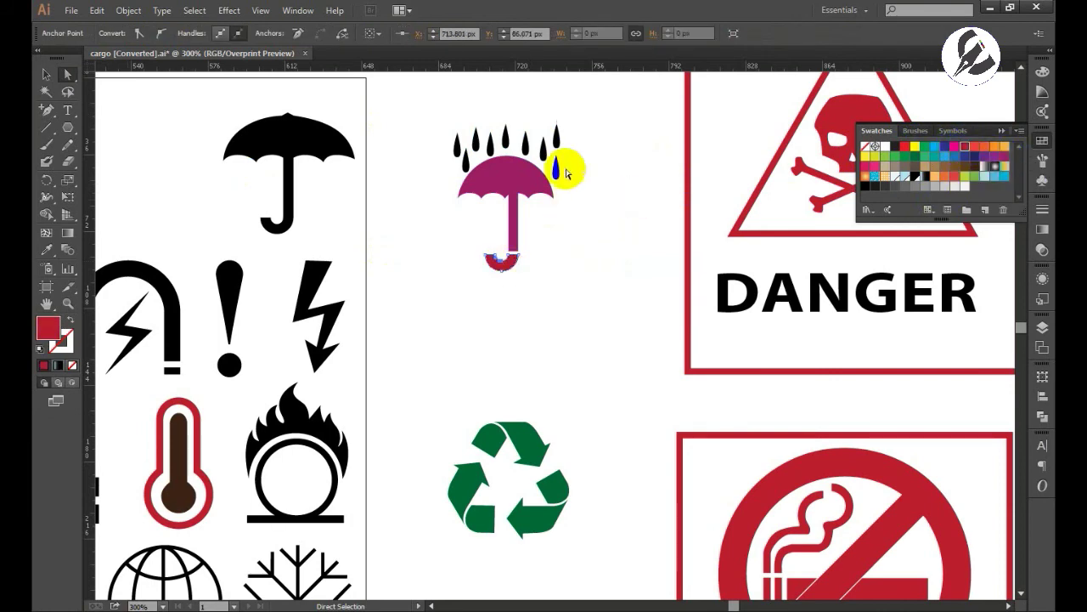
# Give all the raindrops, including both end drops, a grey gradient fill
pyautogui.moveTo(440, 126); pyautogui.dragTo(594, 143)
pyautogui.click(926, 206)
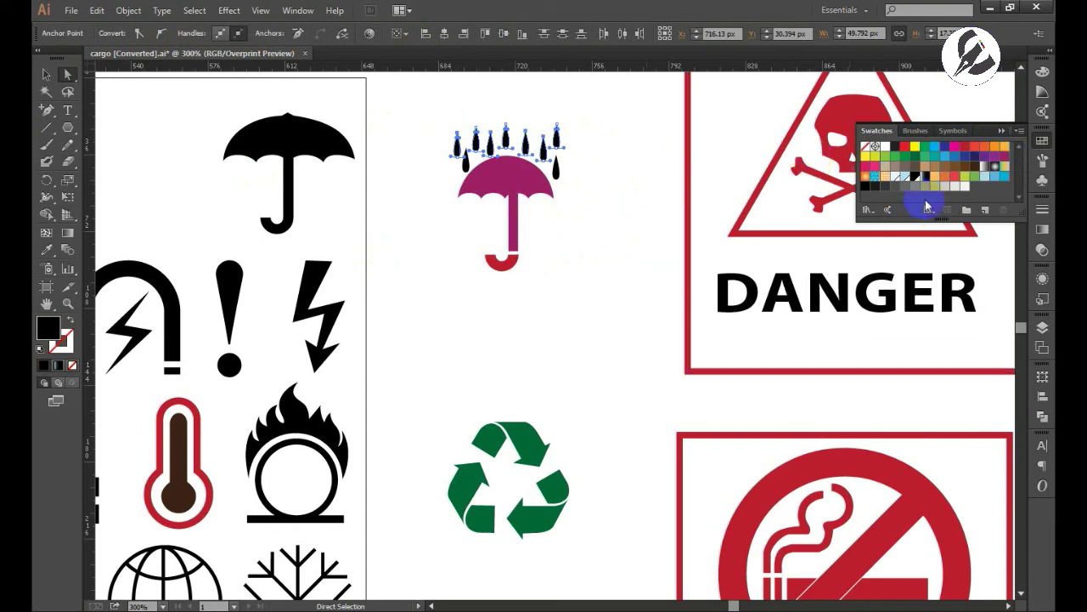
pyautogui.moveTo(938, 198); pyautogui.dragTo(891, 179)
pyautogui.click(990, 168)
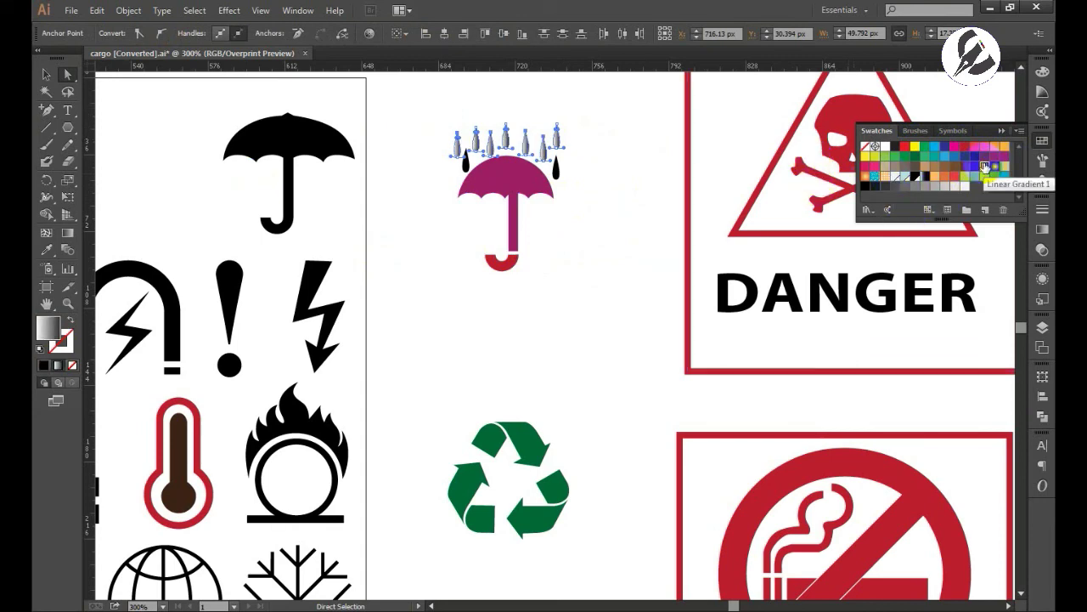
pyautogui.click(556, 170)
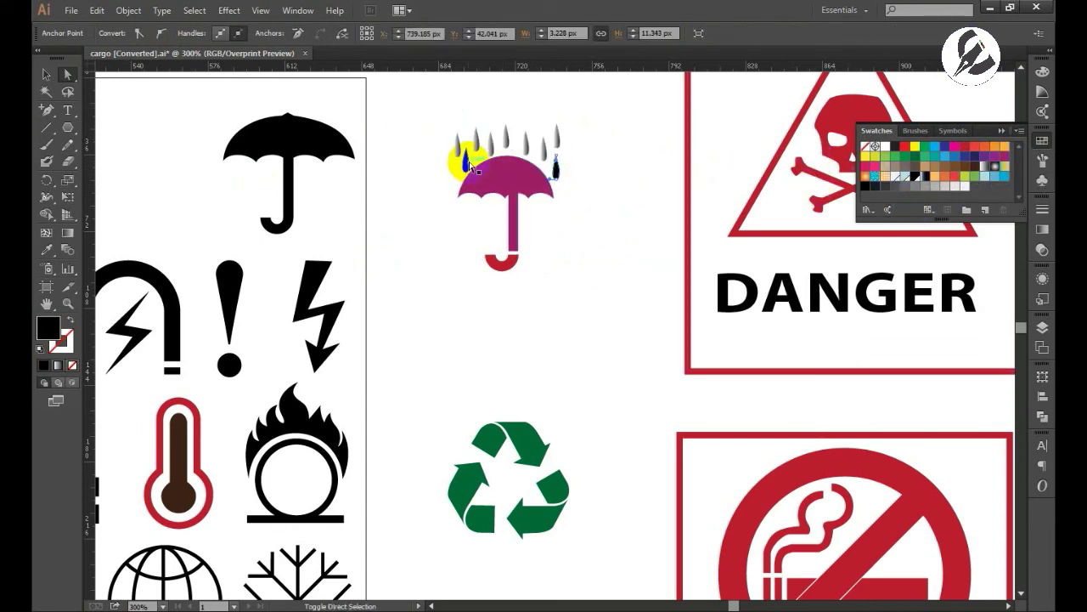
pyautogui.keyDown('shift'); pyautogui.click(469, 163); pyautogui.keyUp('shift')
pyautogui.click(983, 168)
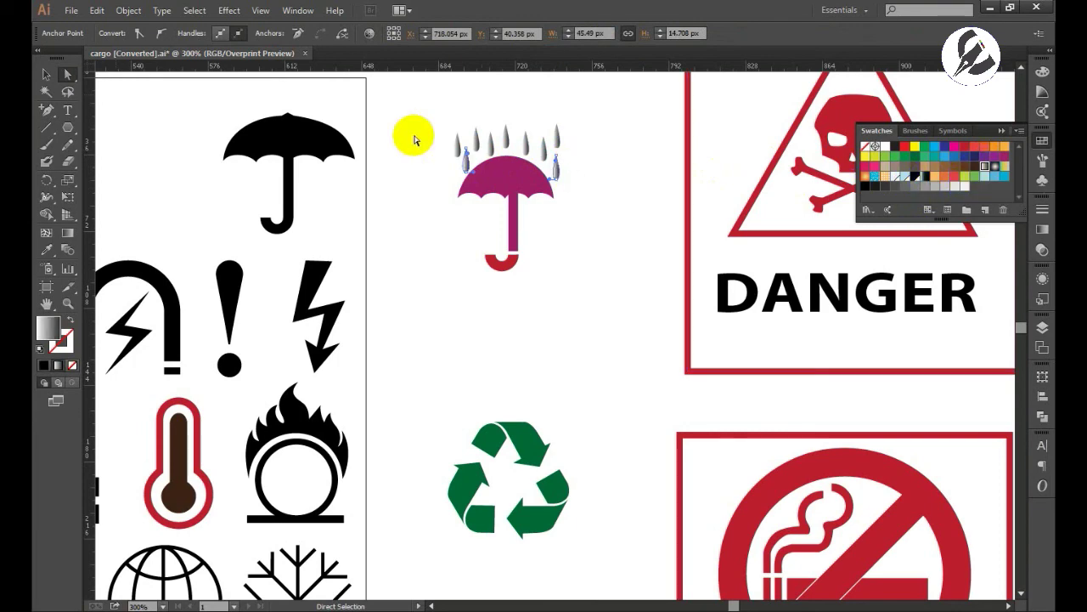
pyautogui.click(47, 76)
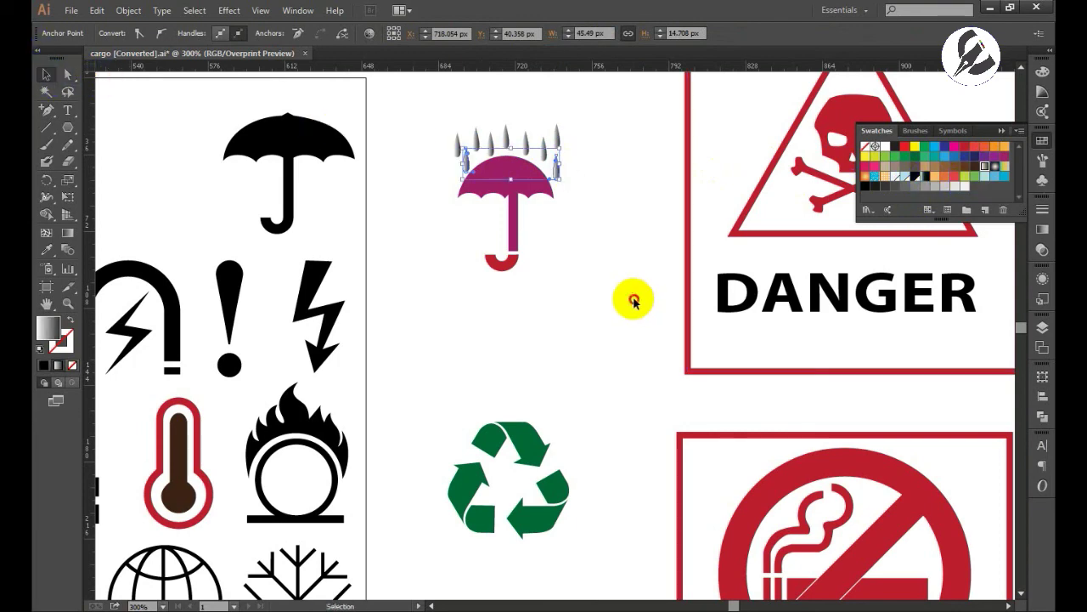
pyautogui.click(633, 303)
pyautogui.scroll(-1, 625, 291)
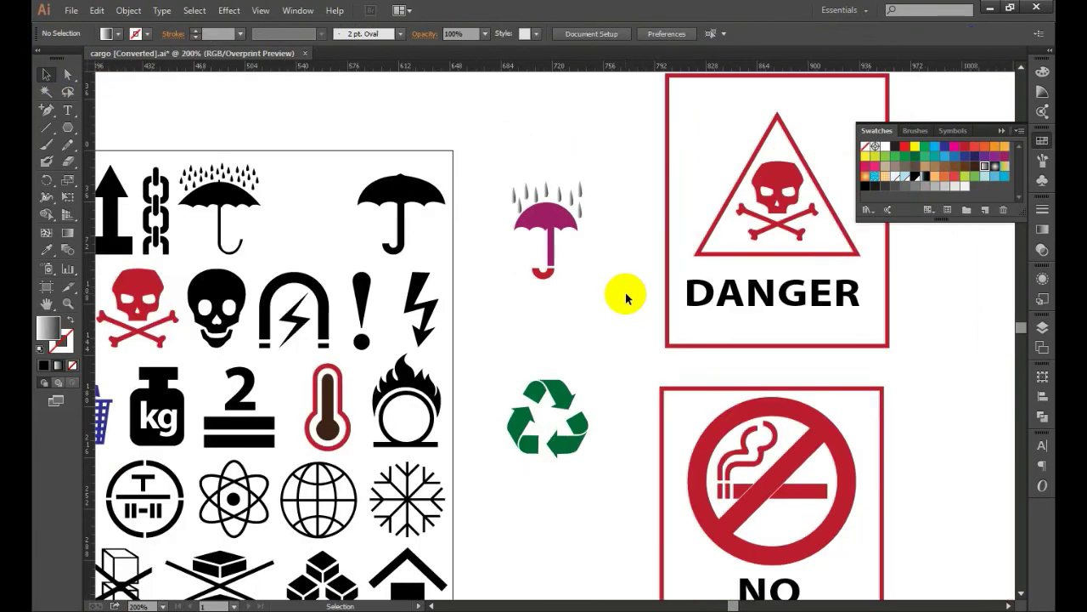
pyautogui.scroll(-1, 625, 292)
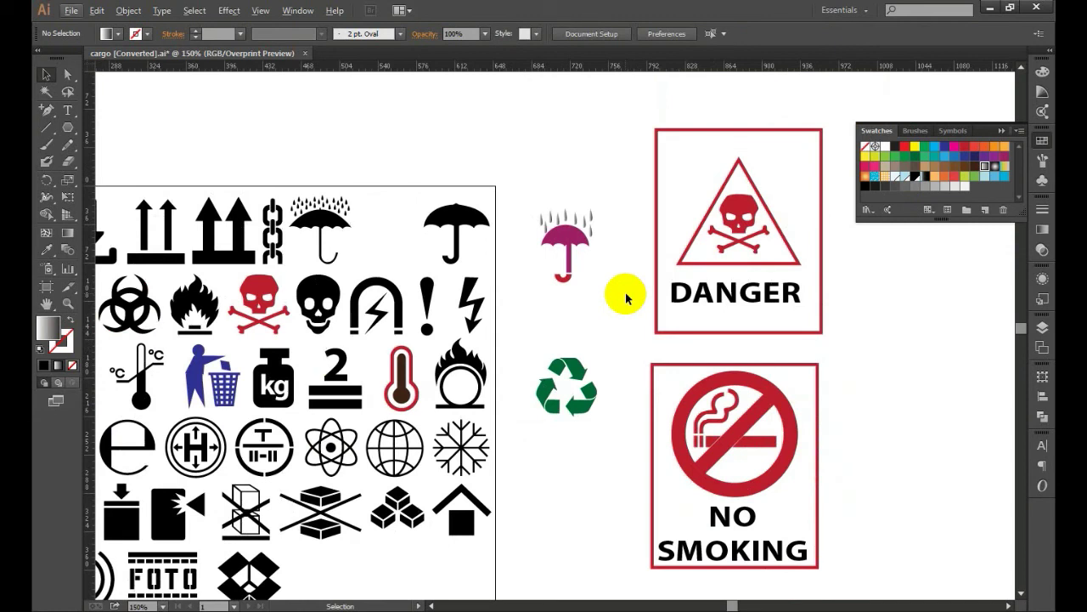